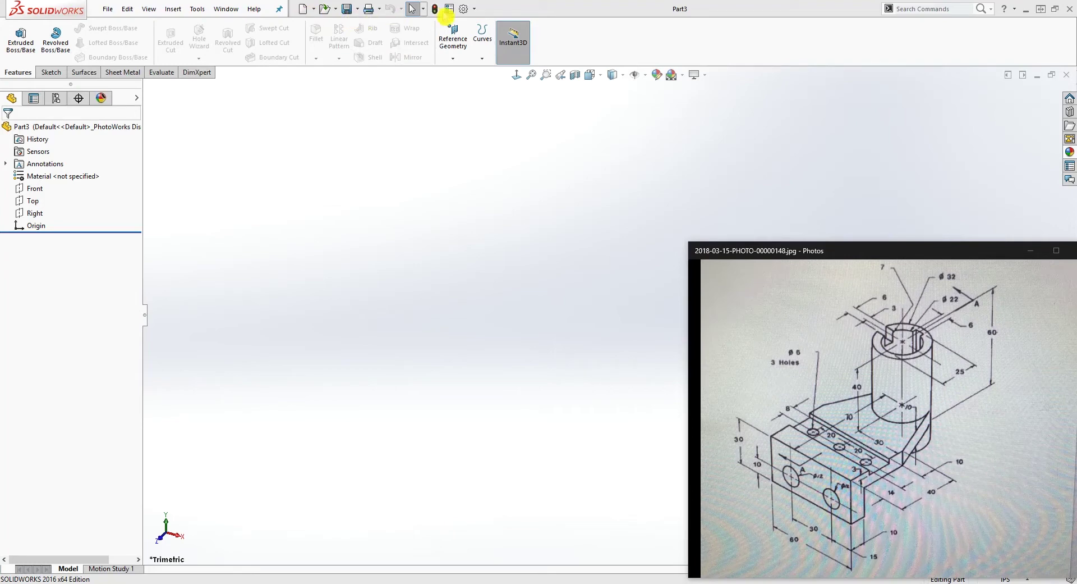
Set the document's unit system to MMGS (millimeter, gram, second).
left_click(464, 11)
left_click(280, 106)
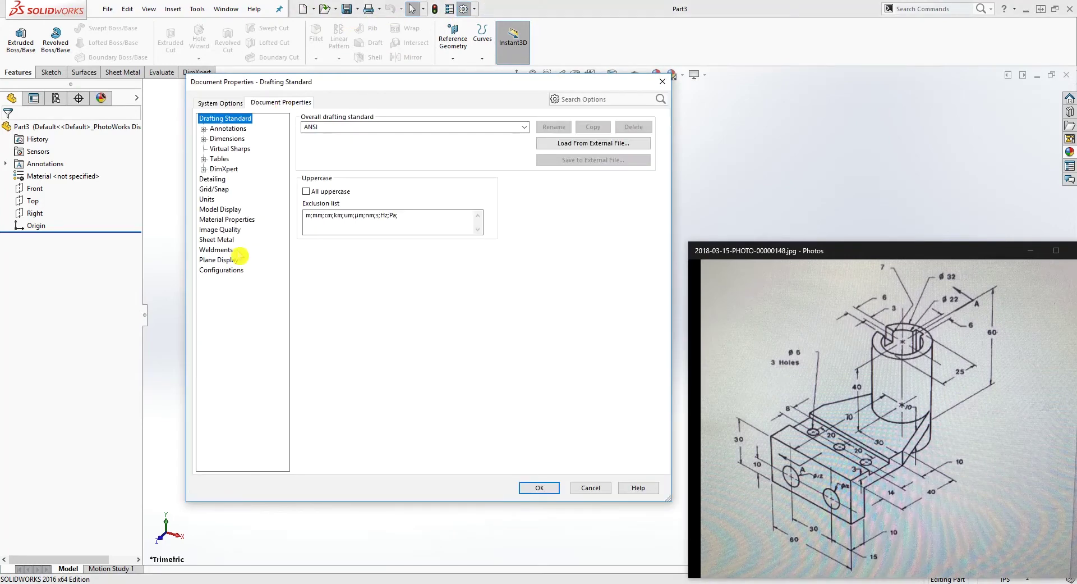
left_click(207, 200)
left_click(307, 144)
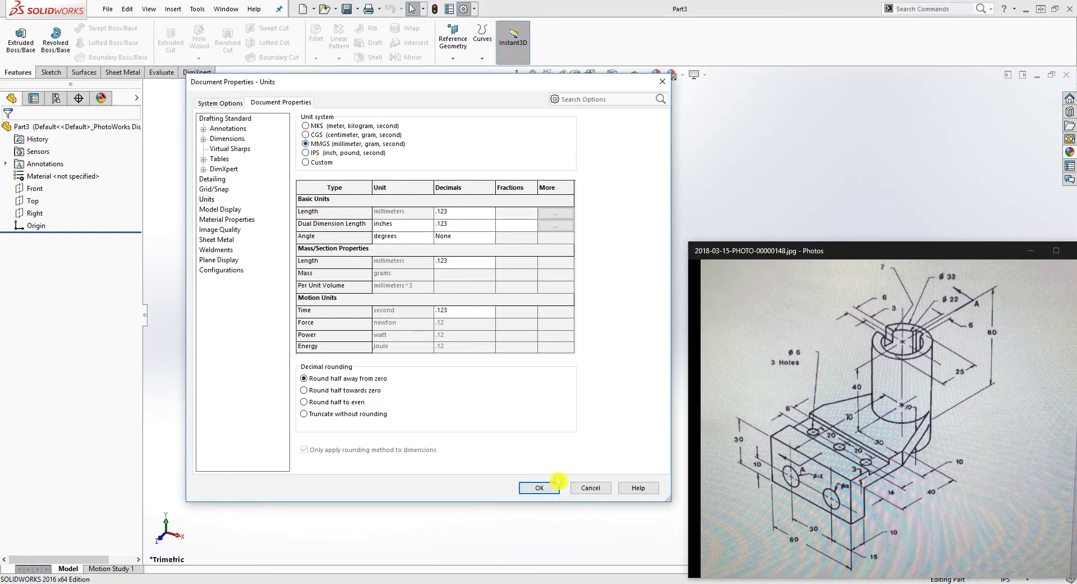
left_click(540, 487)
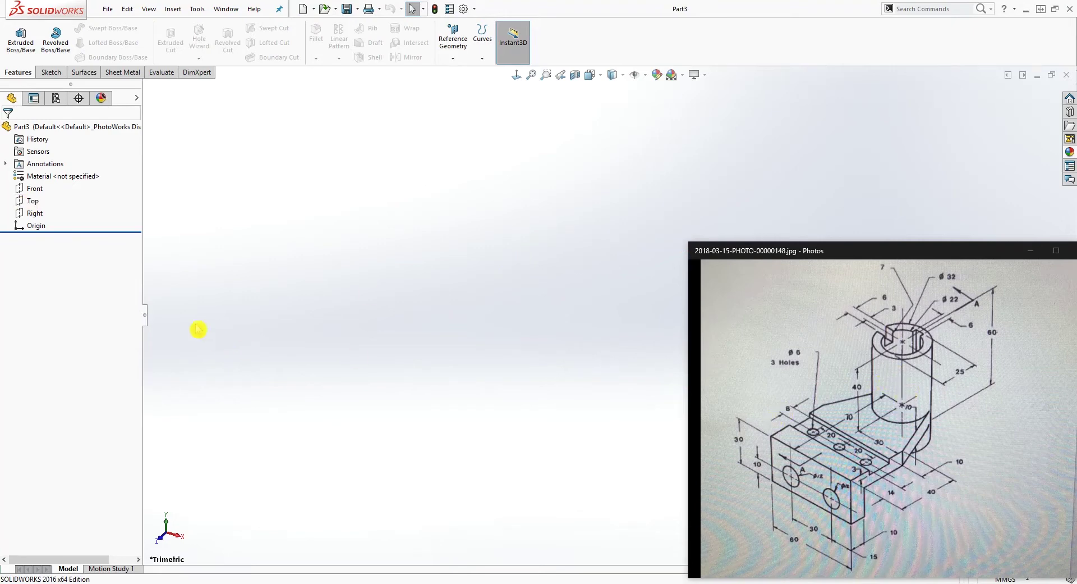
Start a sketch on the Top plane and draw two concentric circles centred on the origin, the outer about 116 mm in diameter.
left_click(33, 201)
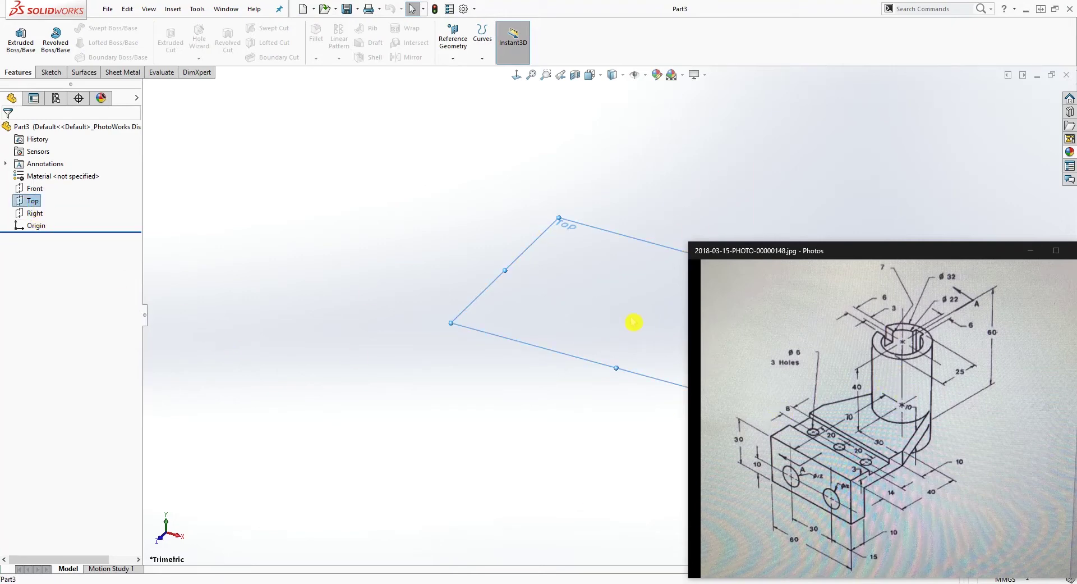
left_click(50, 73)
left_click(15, 38)
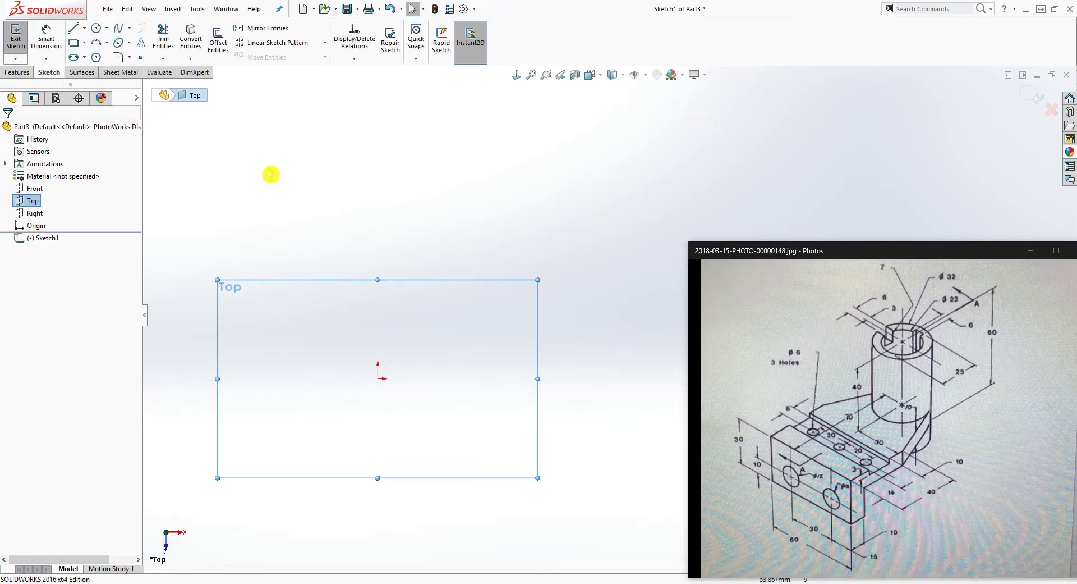
left_click(96, 27)
left_click_drag(378, 378, 479, 324)
left_click_drag(378, 379, 453, 332)
key("Escape")
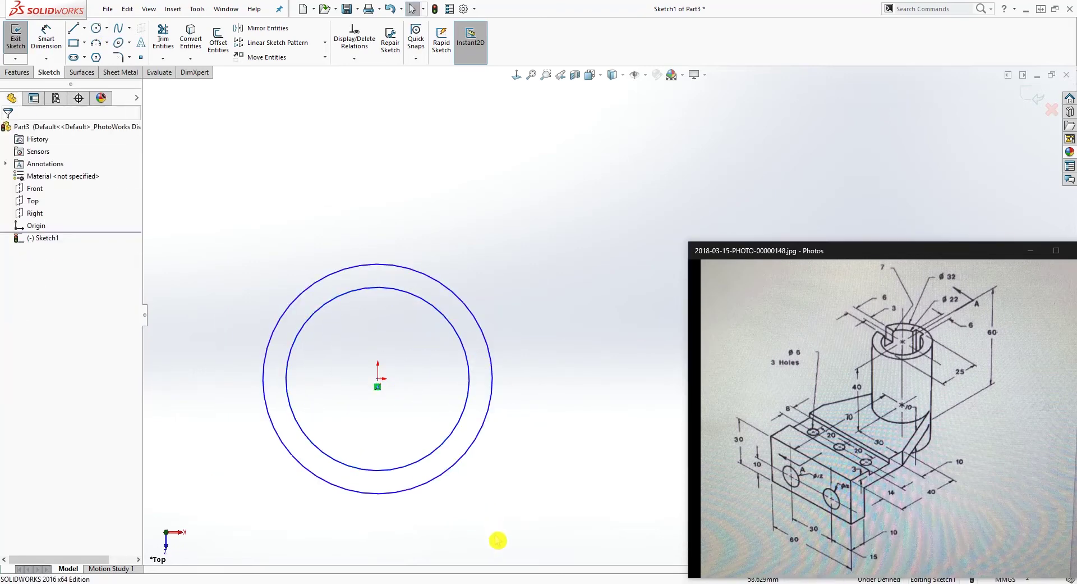
Dimension the outer circle with a diameter of 32 mm.
right_click_drag(498, 540, 505, 332)
left_click(478, 318)
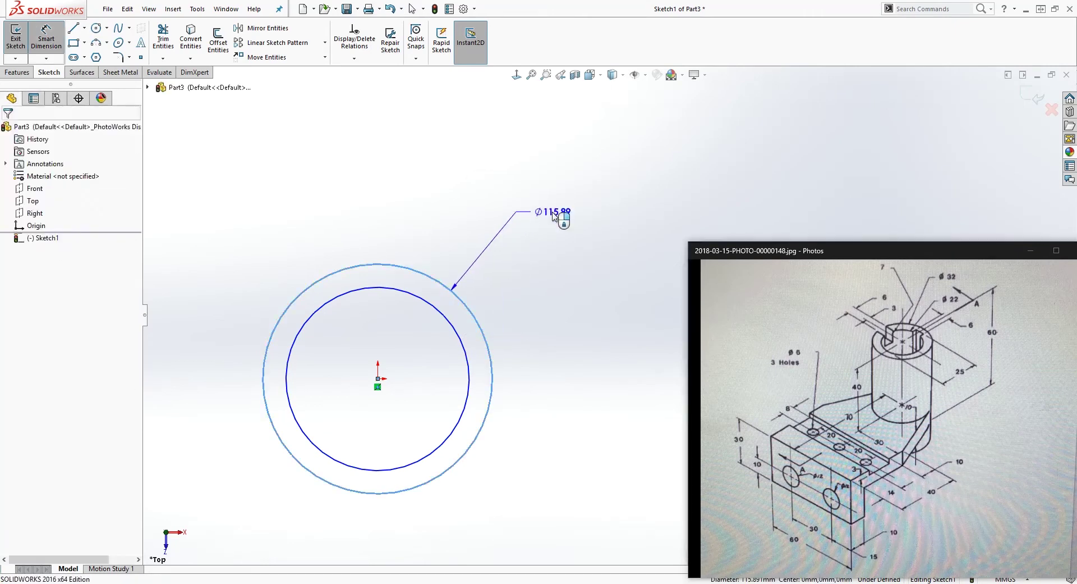
left_click(519, 217)
type("32")
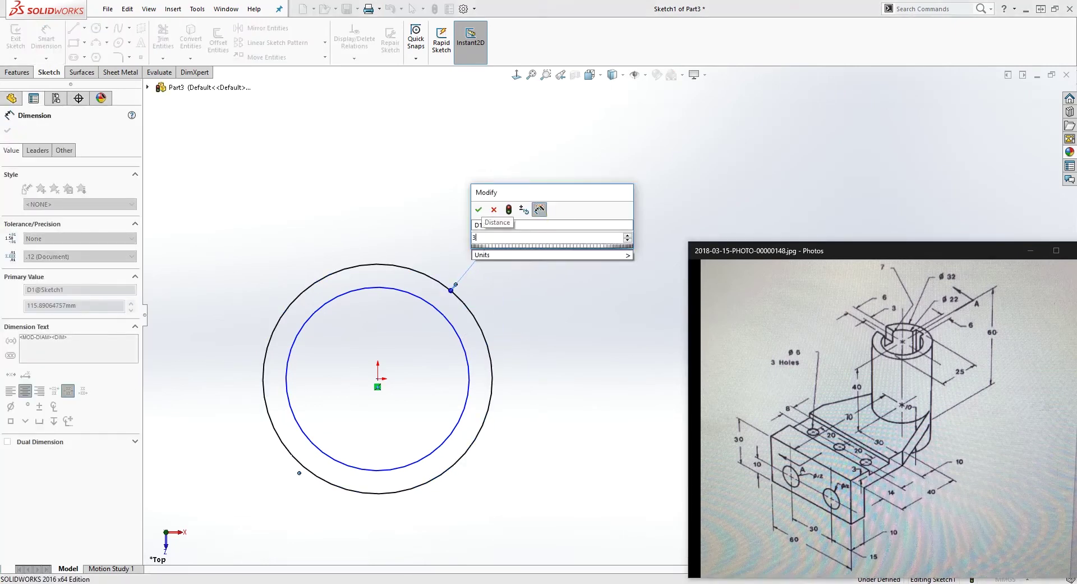
key("Return")
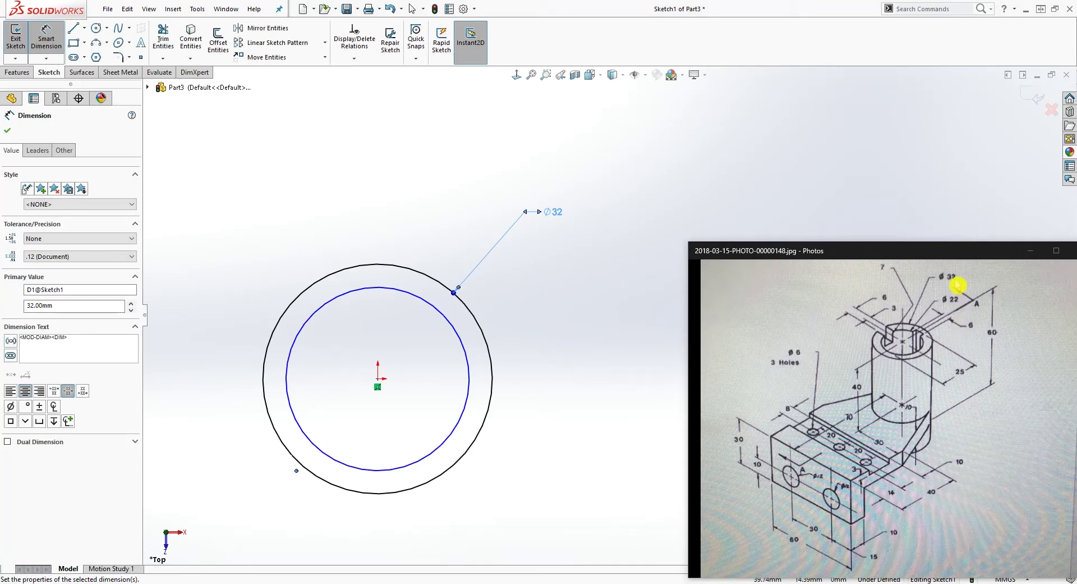
Dimension the inner circle with a diameter of 22 mm.
left_click(460, 279)
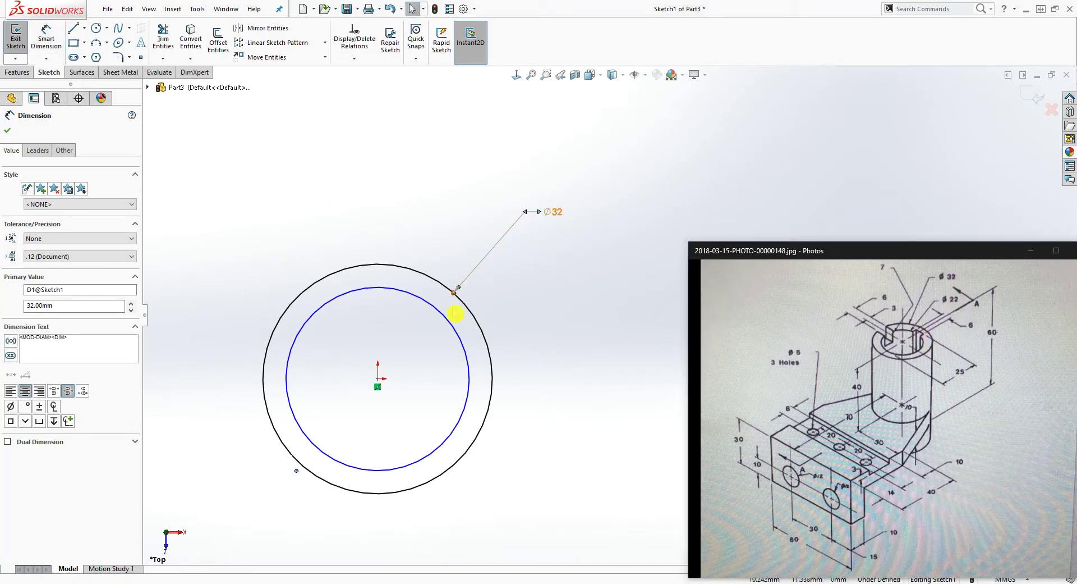
left_click(459, 337)
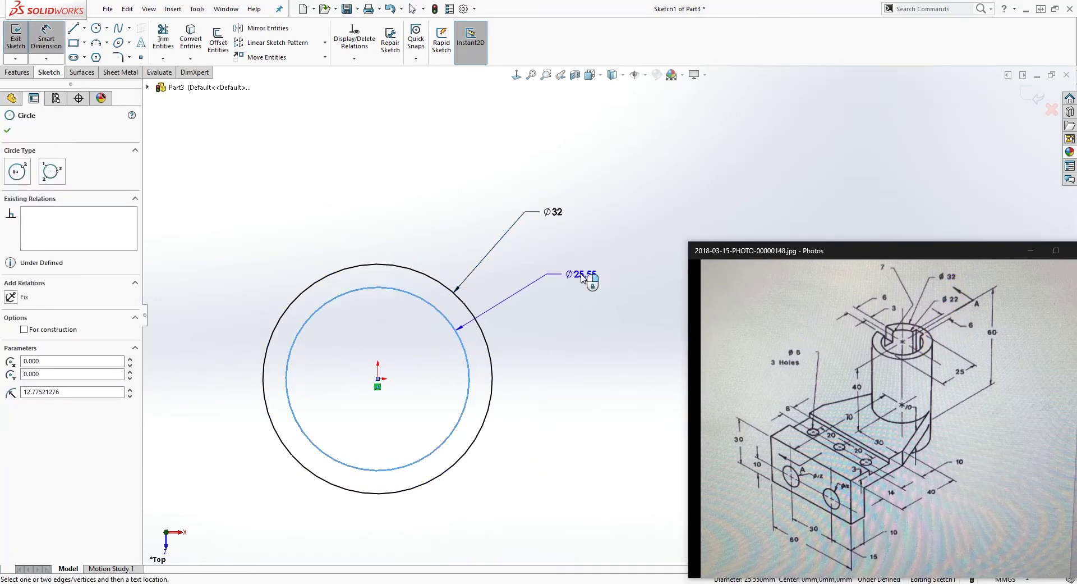
left_click(580, 292)
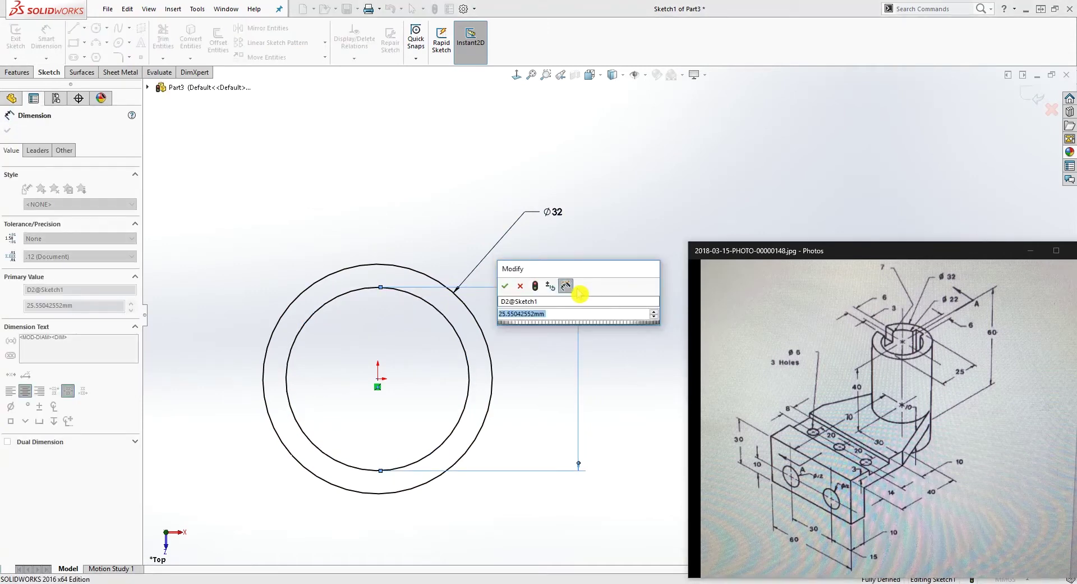
key("BackSpace")
type("=22")
key("Return")
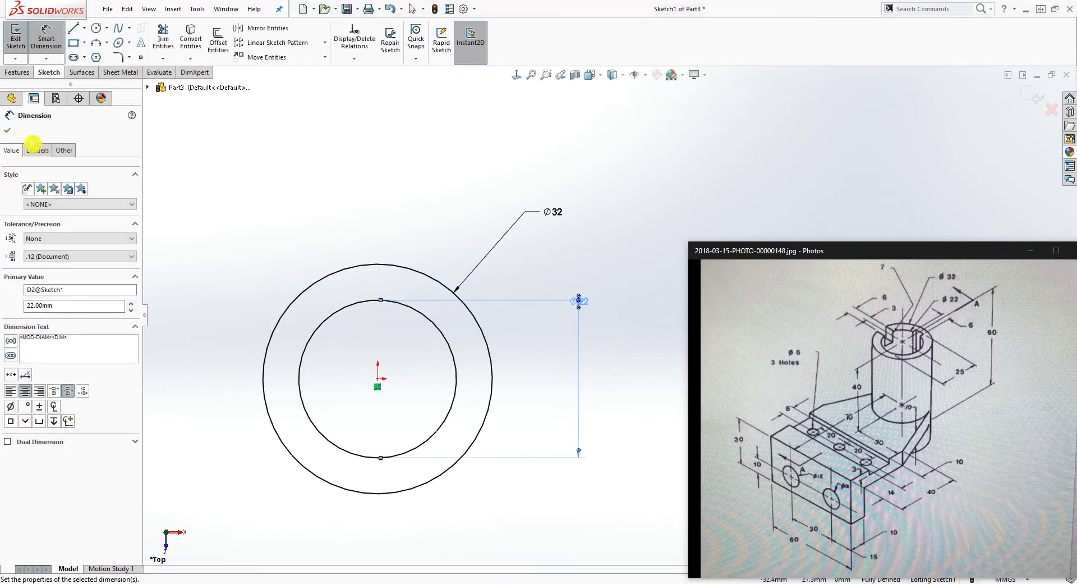
left_click(8, 130)
Extrude the ring profile 40 mm upward and 20 mm in the second direction, both Blind.
middle_click_drag(459, 413, 486, 324)
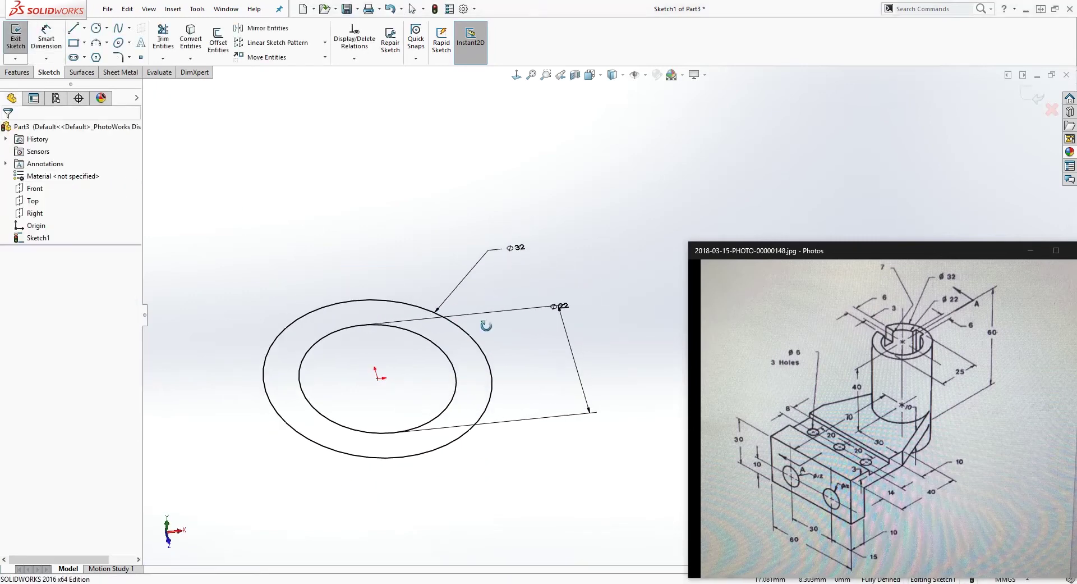
left_click(17, 72)
left_click(21, 41)
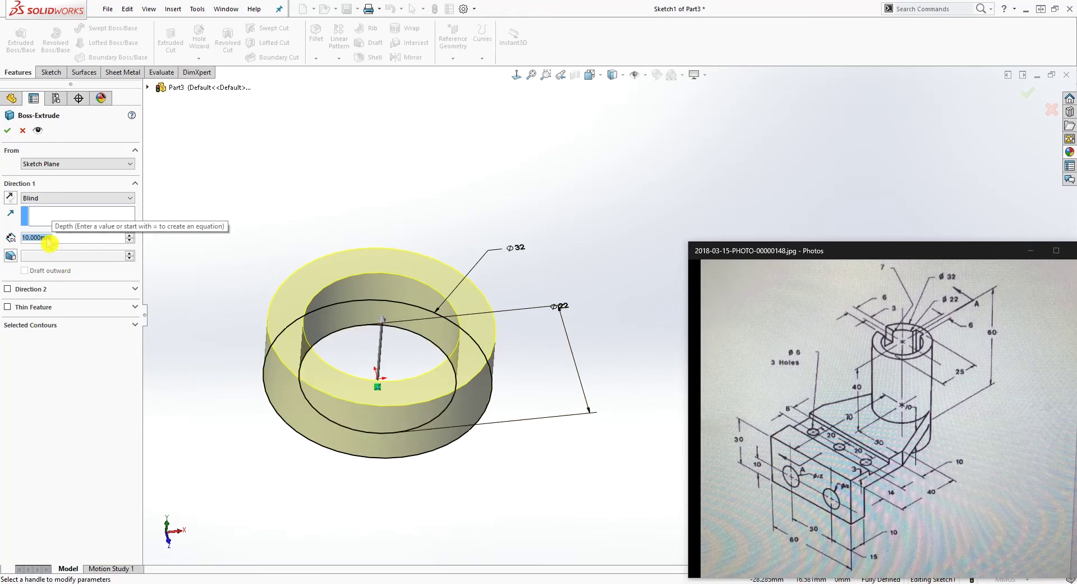
type("40")
key("Return")
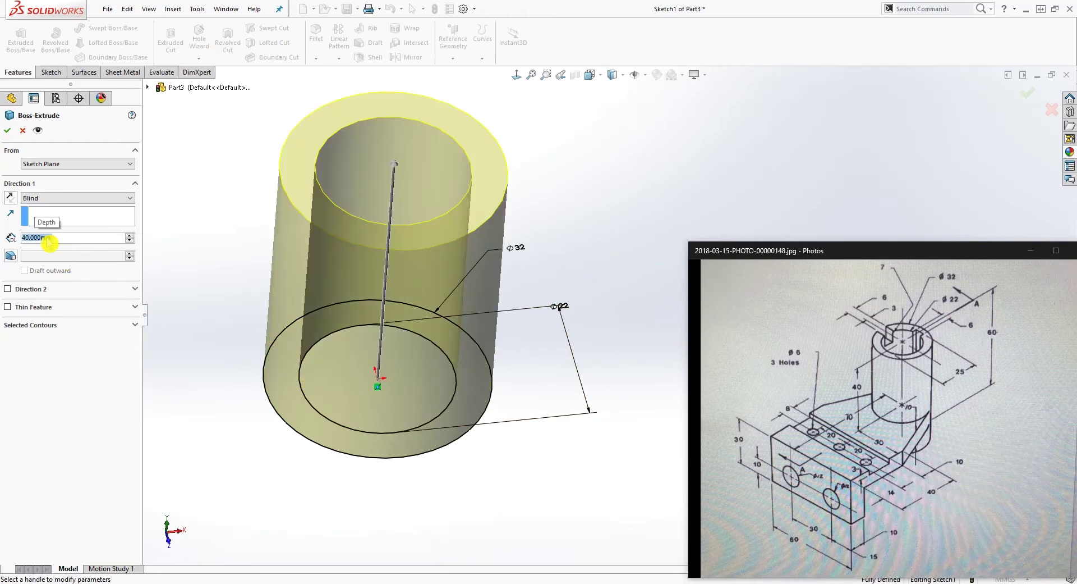
left_click(9, 289)
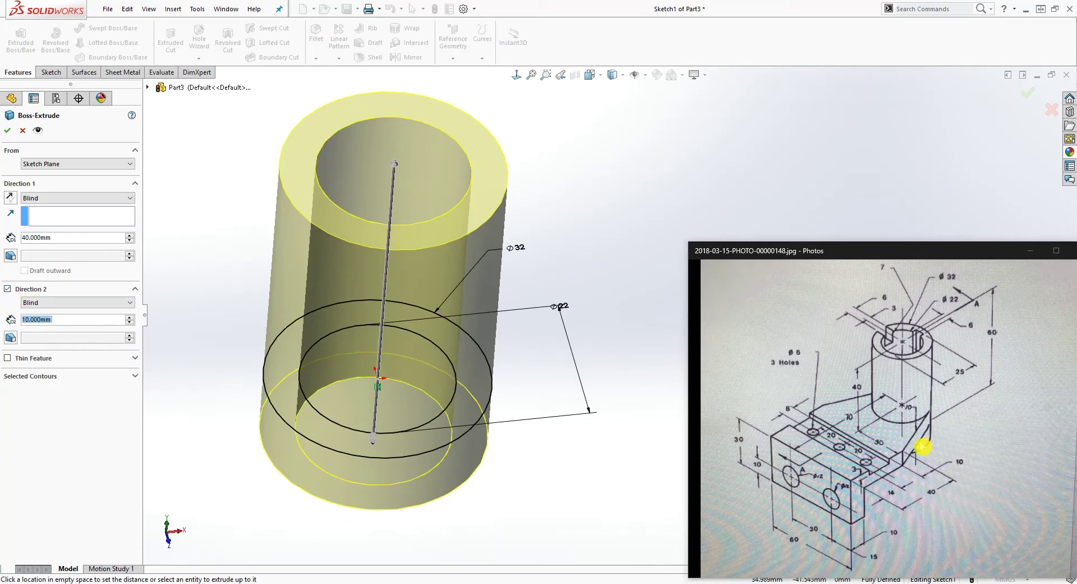
type("20")
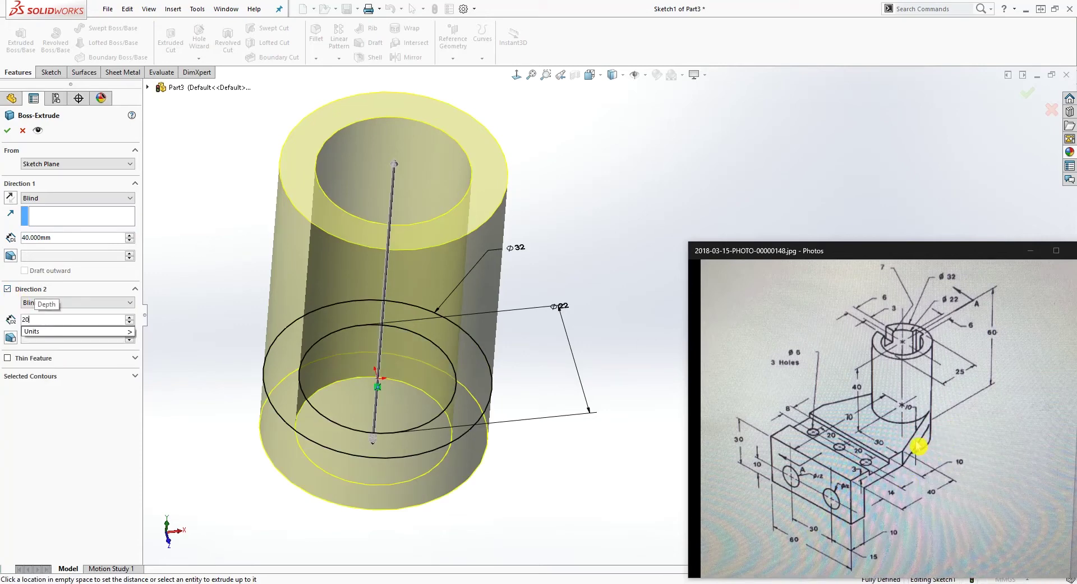
key("Return")
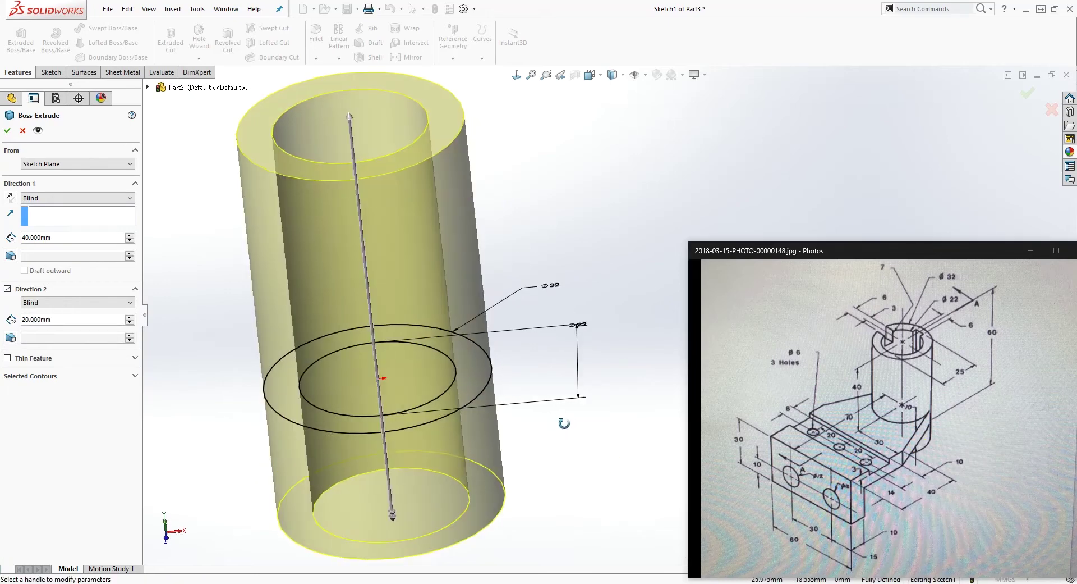
left_click(9, 132)
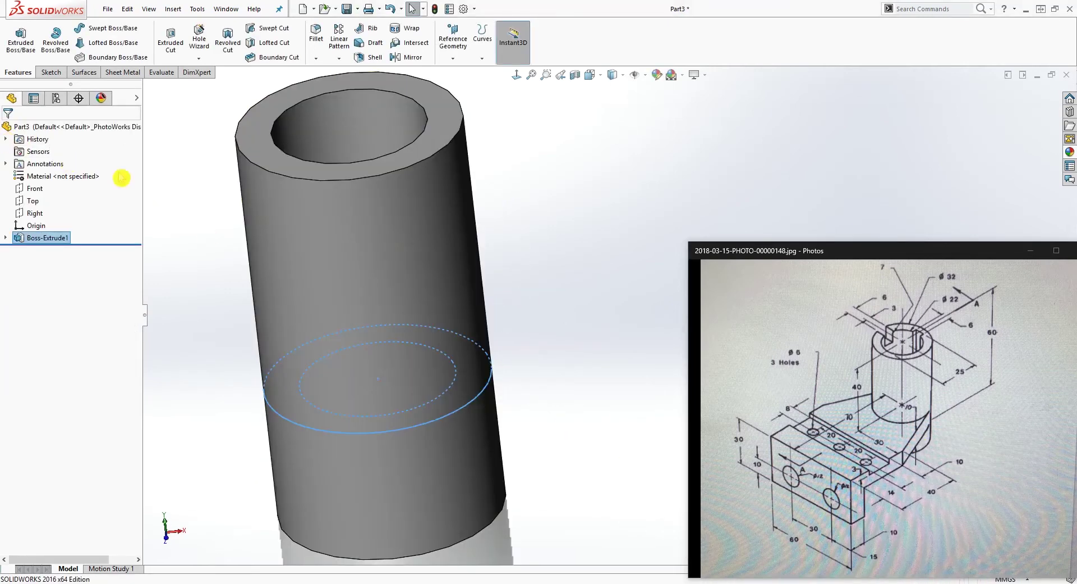
Start a new sketch on the Top plane and view it normal to the plane.
left_click(37, 201)
scroll(583, 320, "up", 6)
middle_click_drag(557, 393, 460, 383)
left_click(428, 349)
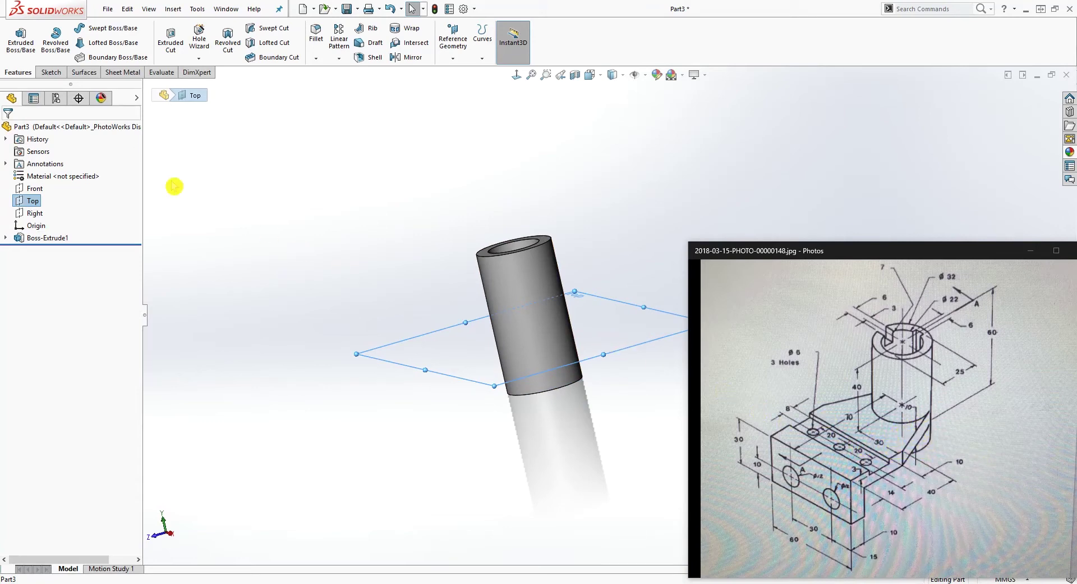
left_click(51, 72)
left_click(18, 40)
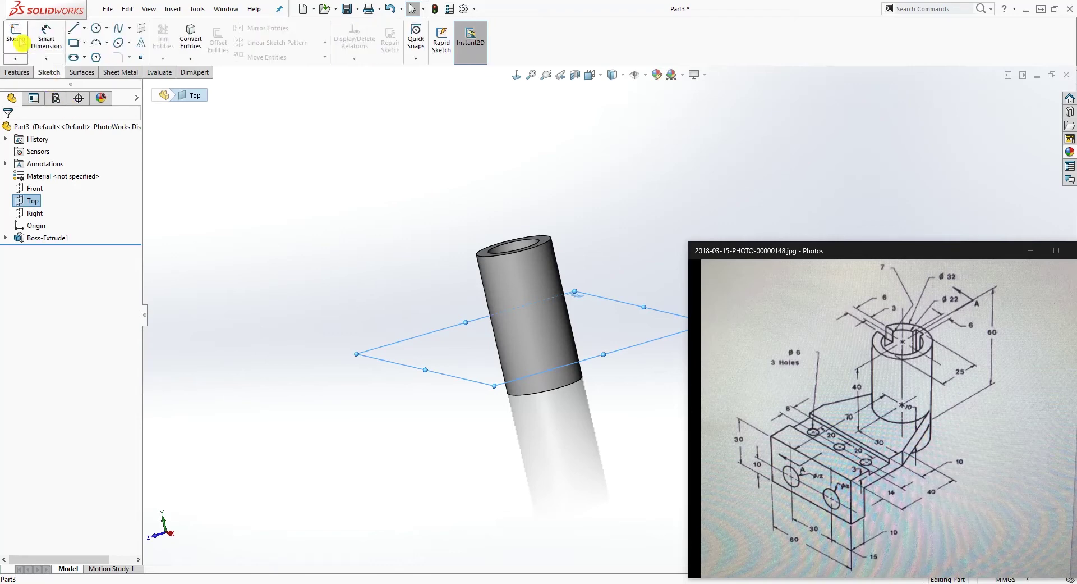
left_click(516, 76)
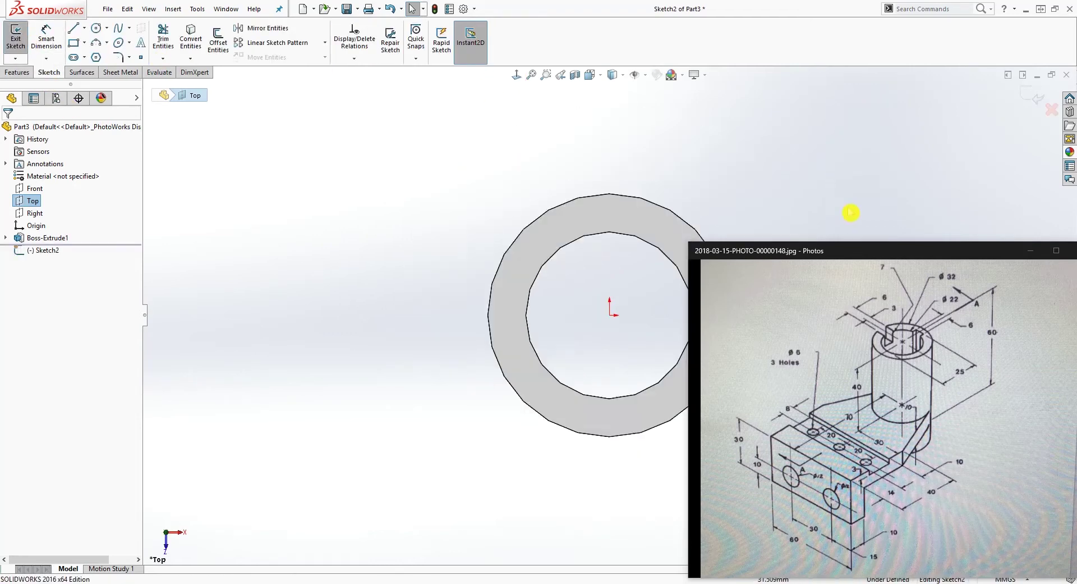
scroll(784, 197, "up", 6)
scroll(760, 203, "down", 6)
key("f")
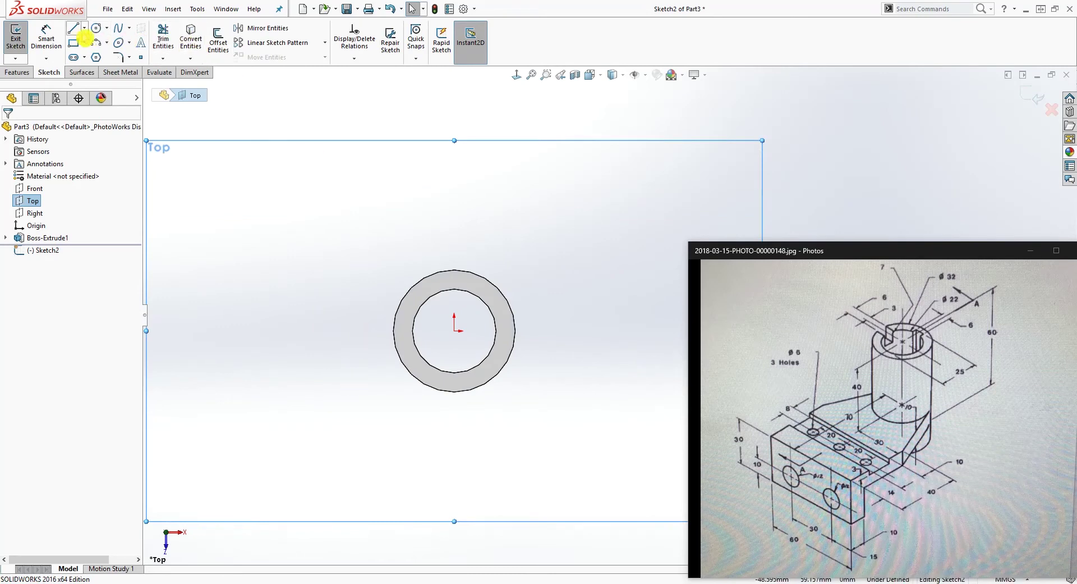
Draw a horizontal base line below the ring, a vertical line up from its right end, and a slanted line to the ring's outer edge.
left_click(73, 28)
left_click(382, 488)
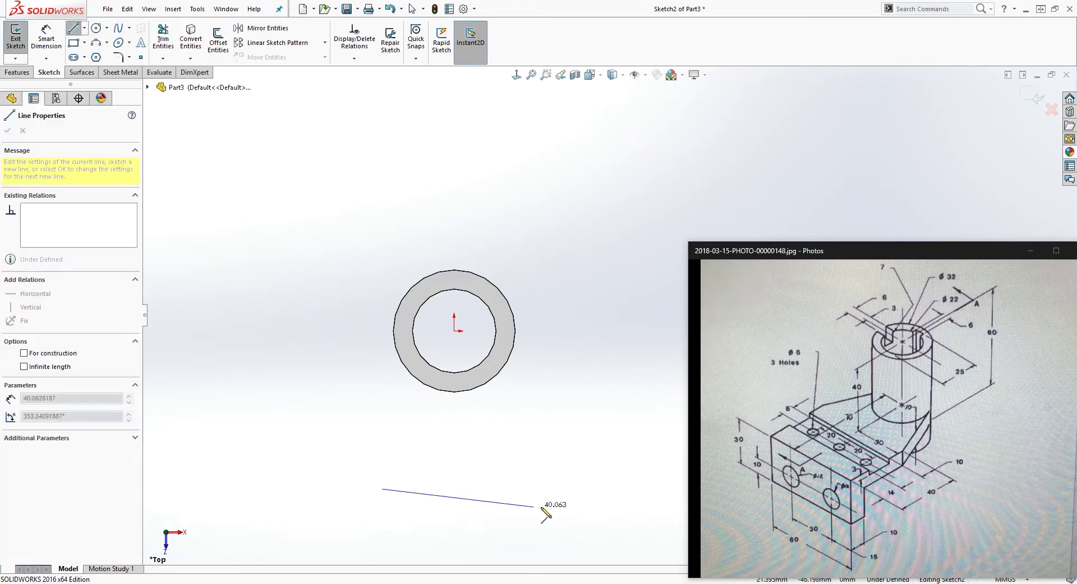
left_click(558, 488)
left_click(558, 380)
left_click(510, 297)
key("Escape")
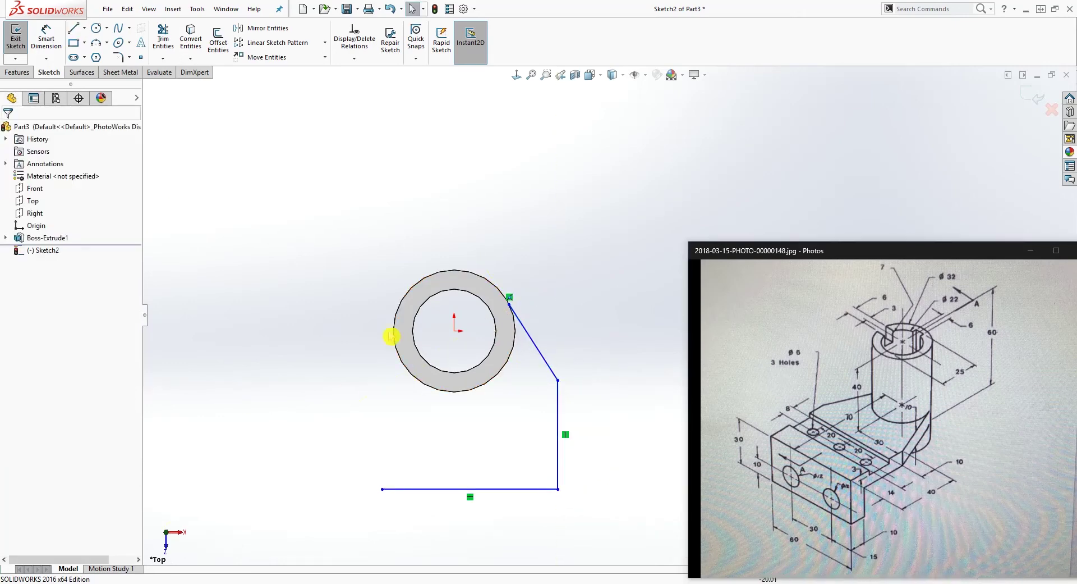
Draw a slanted line about 21 mm long from the ring's left outer edge, then a vertical line about 29 mm down to the base level.
key("l")
left_click(397, 301)
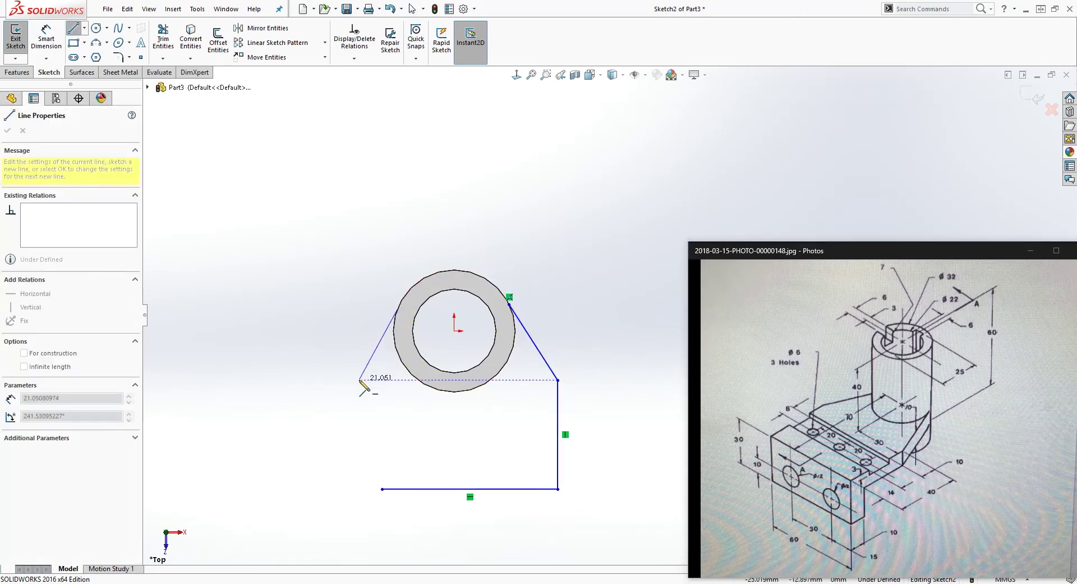
left_click(360, 380)
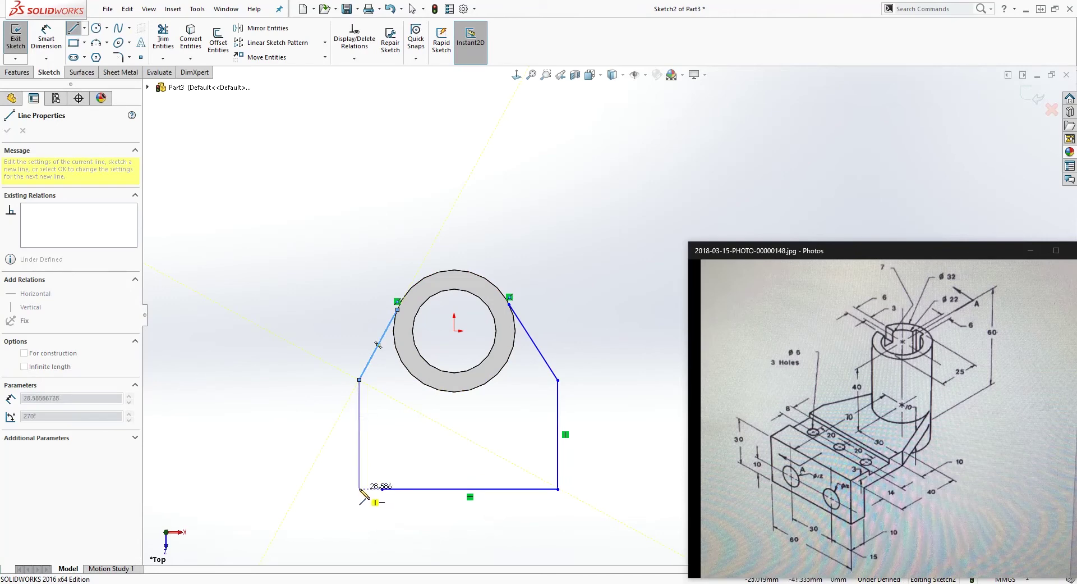
double_click(359, 489)
key("Escape")
Merge the base line's open left endpoint with the lower endpoint of the left vertical line.
left_click(382, 489)
left_click(360, 489, "ctrl")
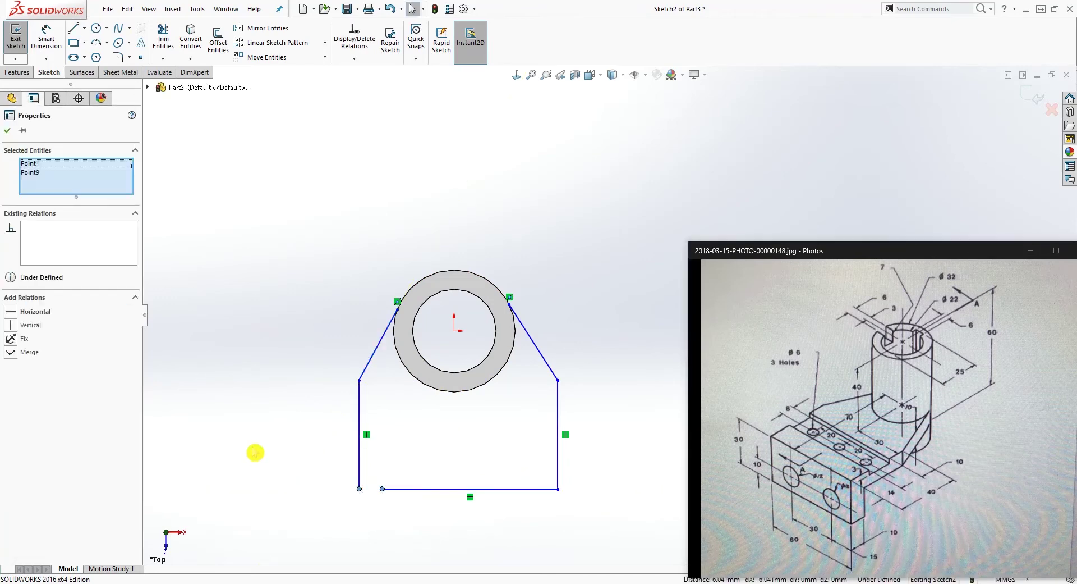
left_click(13, 352)
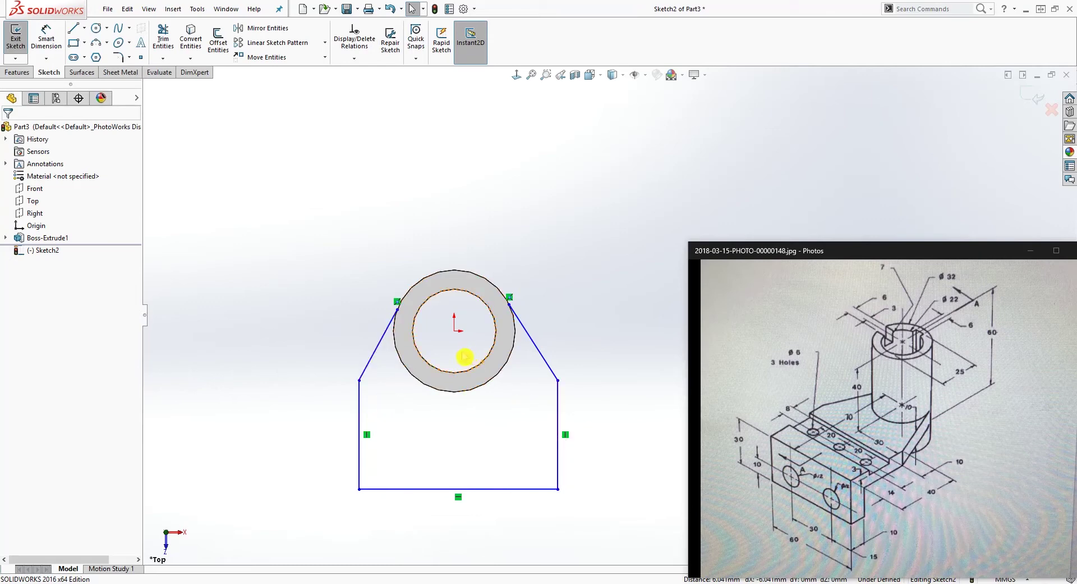
Draw a vertical line about 37 mm long from the origin down towards the base line.
key("l")
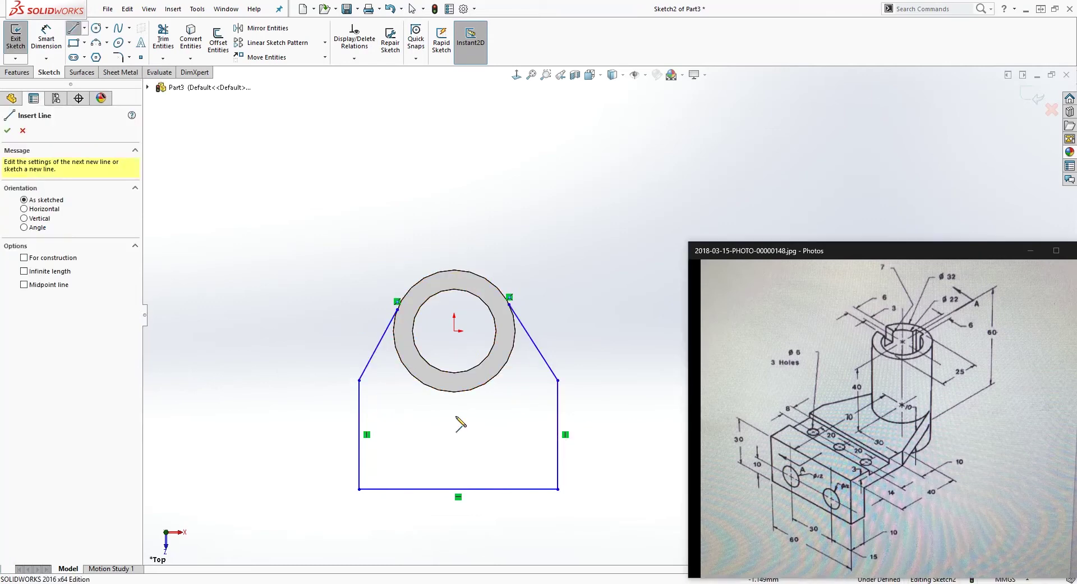
left_click(455, 330)
left_click(454, 473)
key("Escape")
Add a midpoint relation between the lower end of the central vertical line and the base line.
left_click(454, 472)
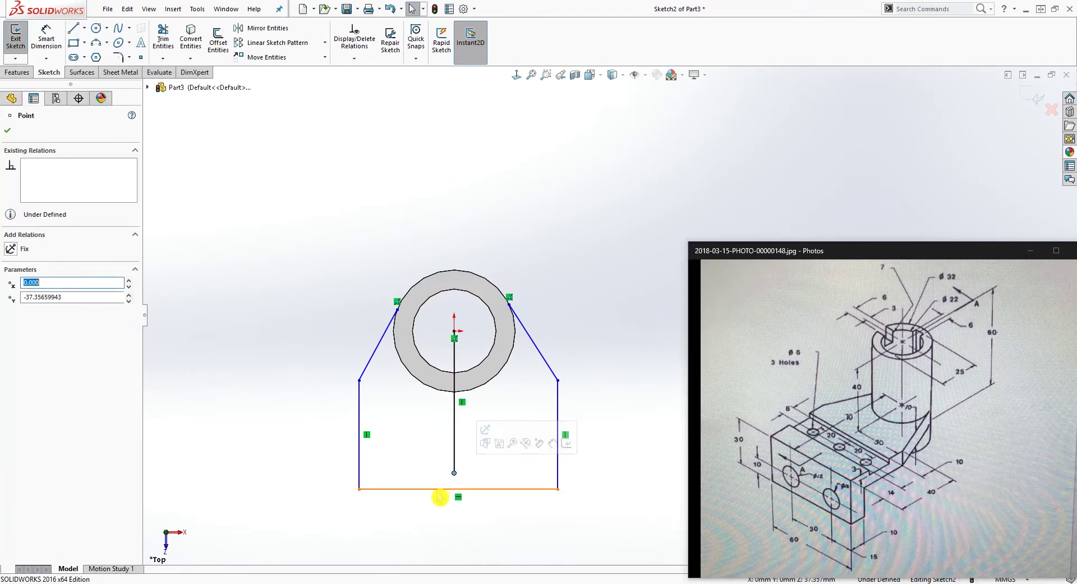
left_click(438, 488, "ctrl")
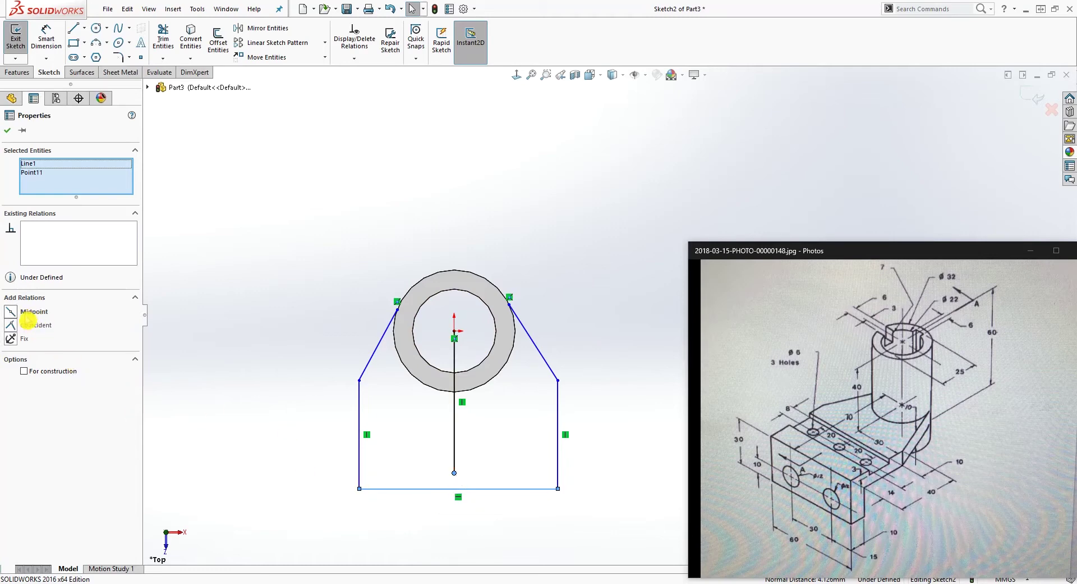
left_click(13, 323)
left_click(503, 437)
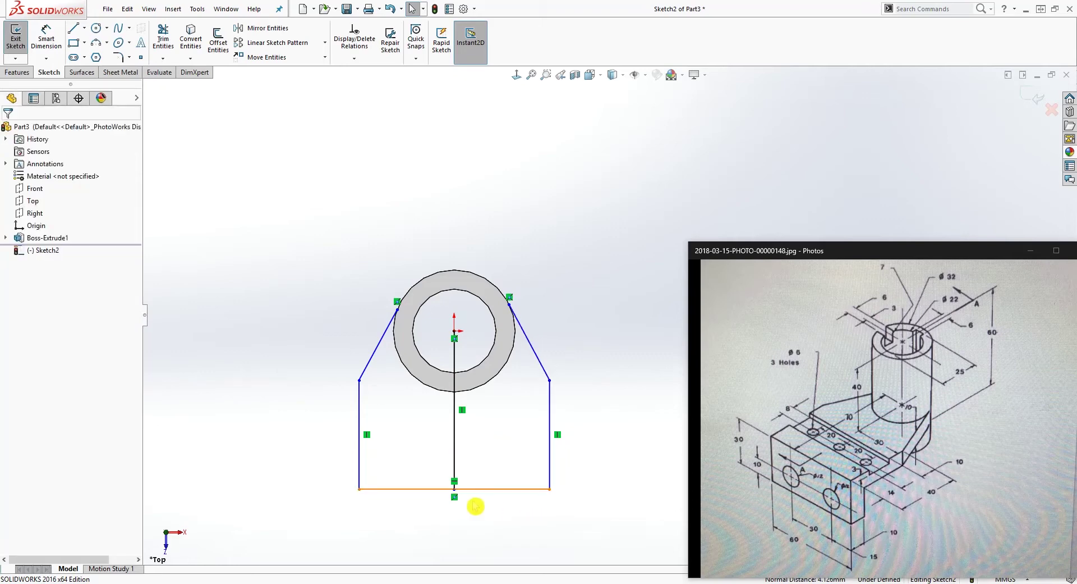
Convert the central vertical line into a construction line.
left_click(455, 432)
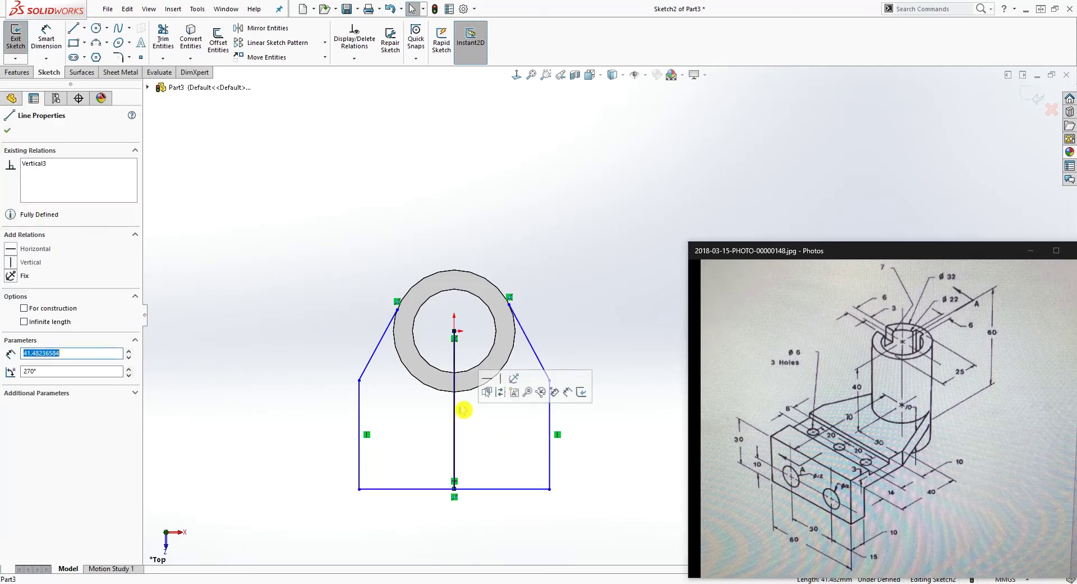
left_click(23, 308)
left_click(314, 426)
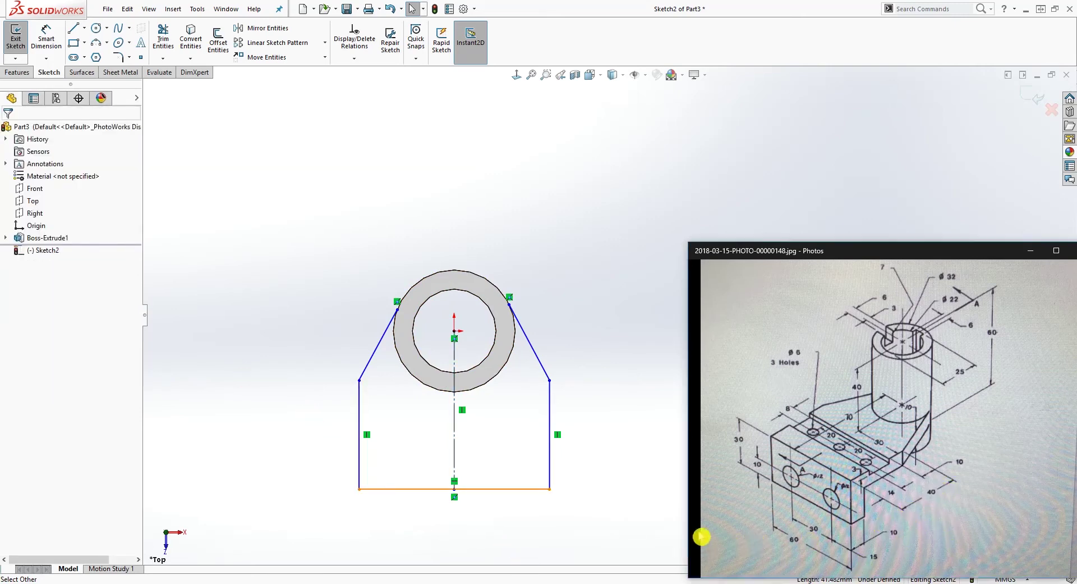
Dimension the right vertical line of the plate profile to 40 mm.
right_click_drag(598, 507, 574, 408)
left_click(549, 414)
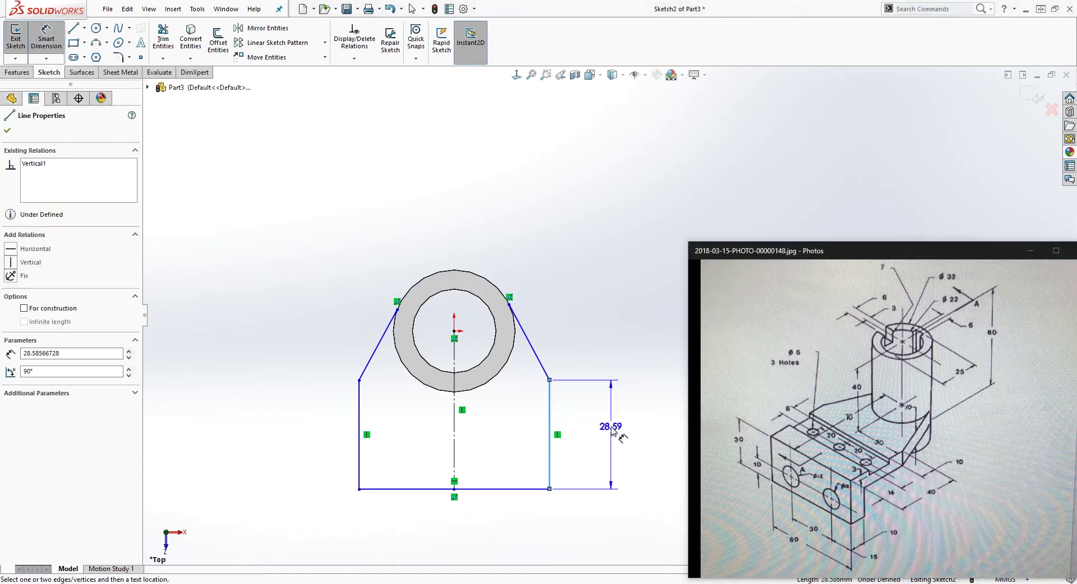
left_click(611, 433)
type("40")
key("Return")
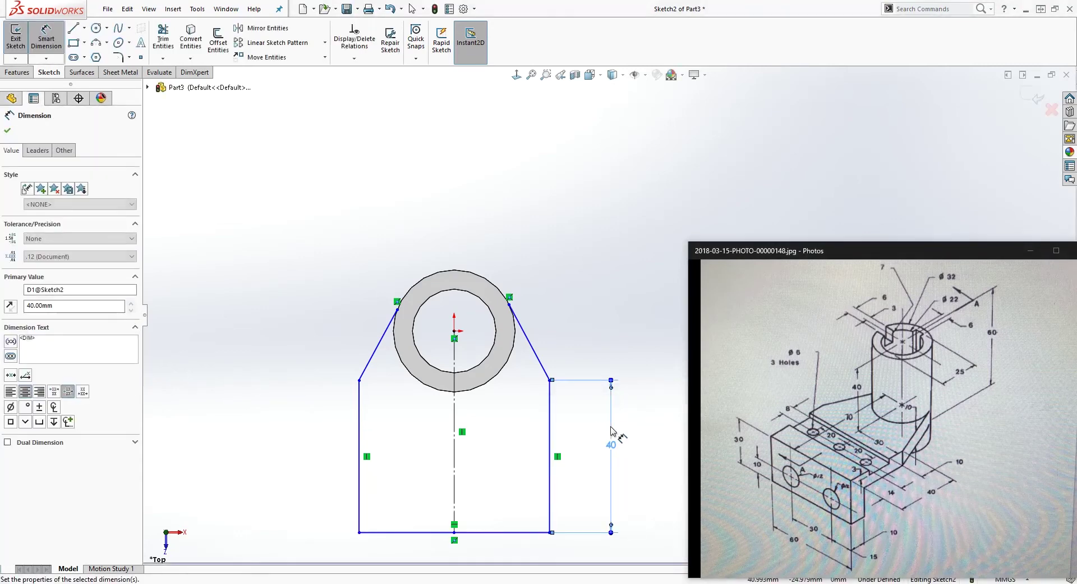
key("Escape")
Dimension the horizontal base line of the plate profile to 60 mm.
scroll(588, 442, "up", 2)
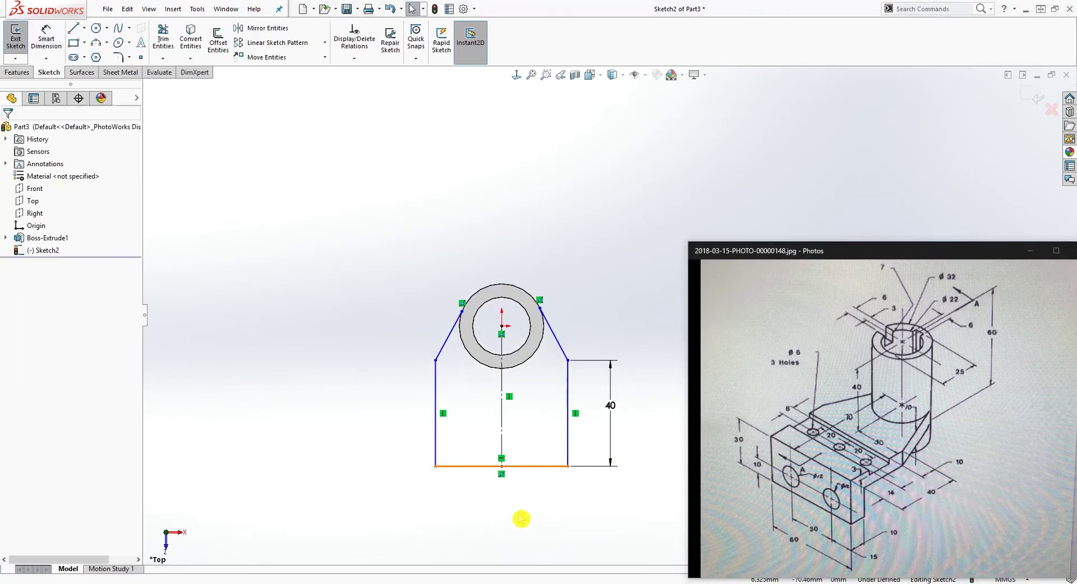
left_click(536, 465)
left_click(525, 505)
type("6")
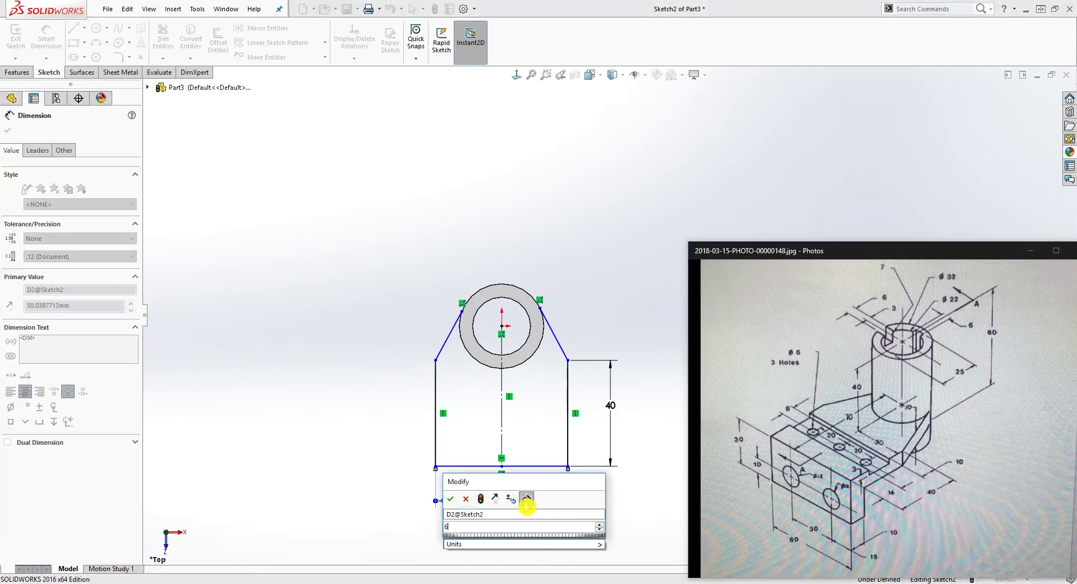
type("0")
key("Return")
key("Escape")
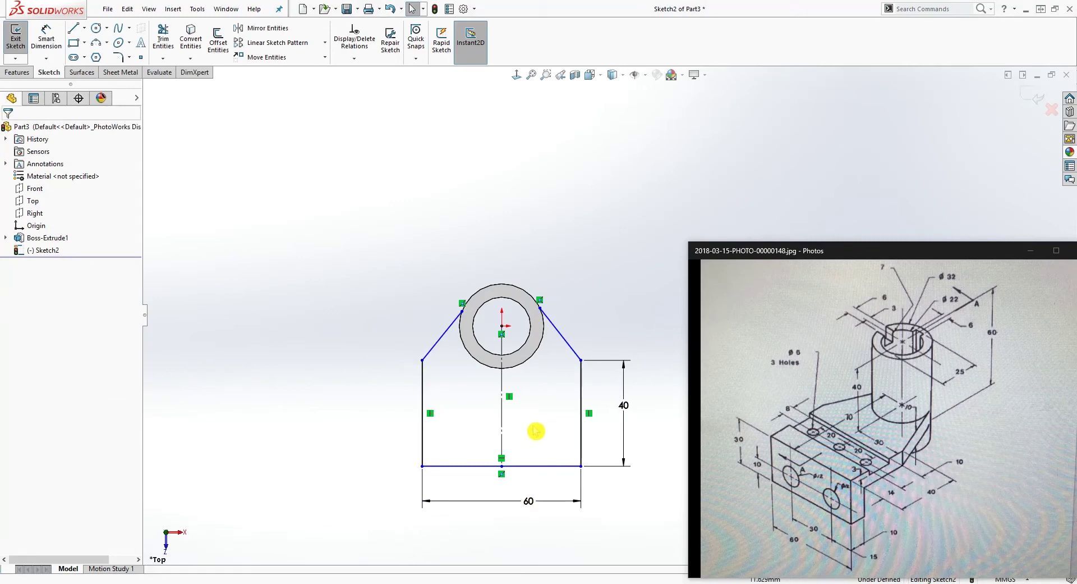
Convert the ring's outer circular edge into a sketch circle.
left_click(557, 335)
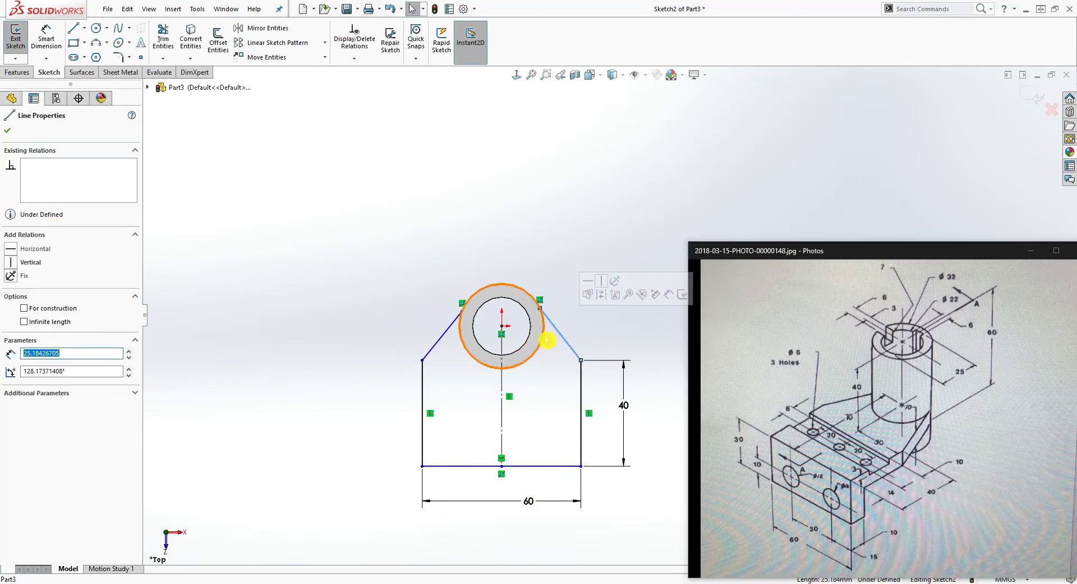
left_click(544, 339)
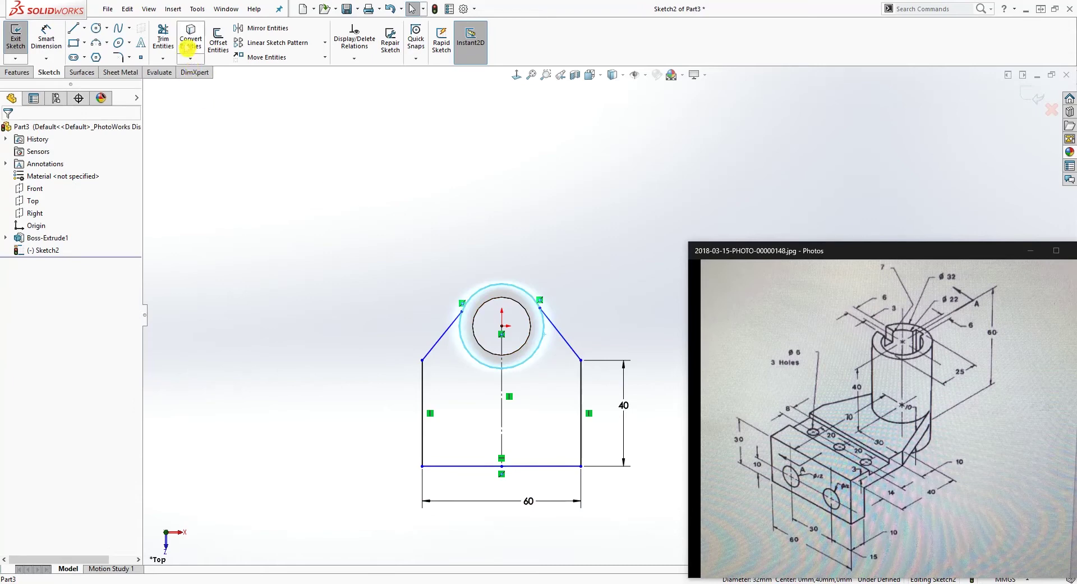
left_click(408, 198)
Add a tangent relation between the right slanted line and the ring's outer circle.
left_click(558, 331)
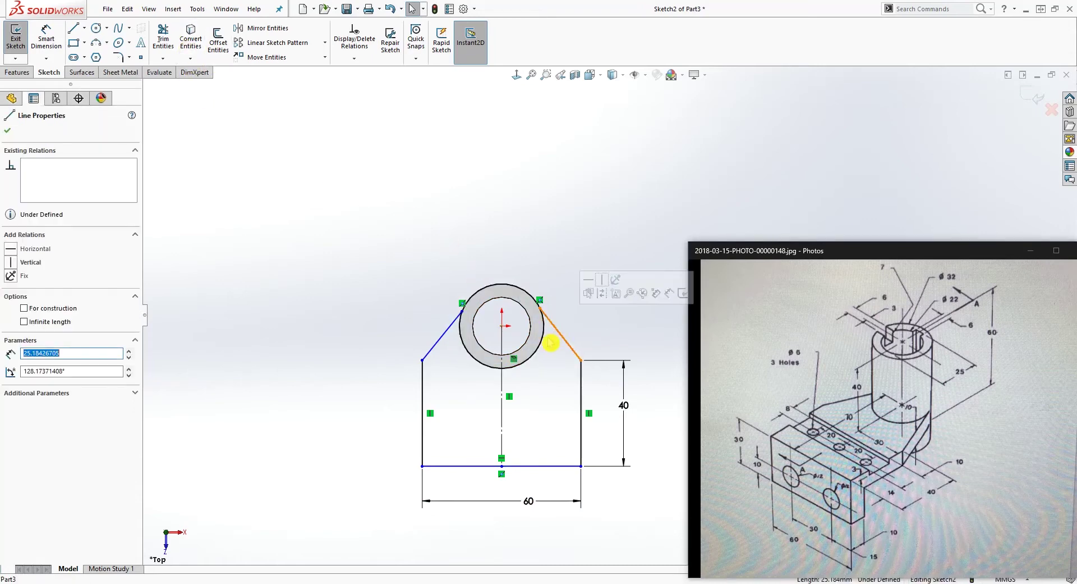
left_click(546, 338, "ctrl")
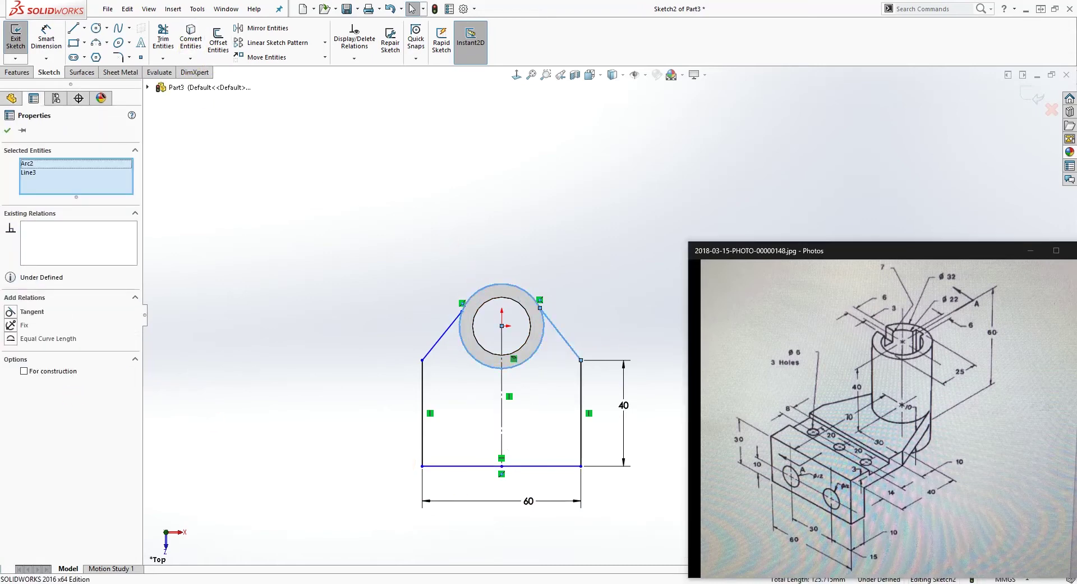
left_click(13, 312)
left_click(381, 328)
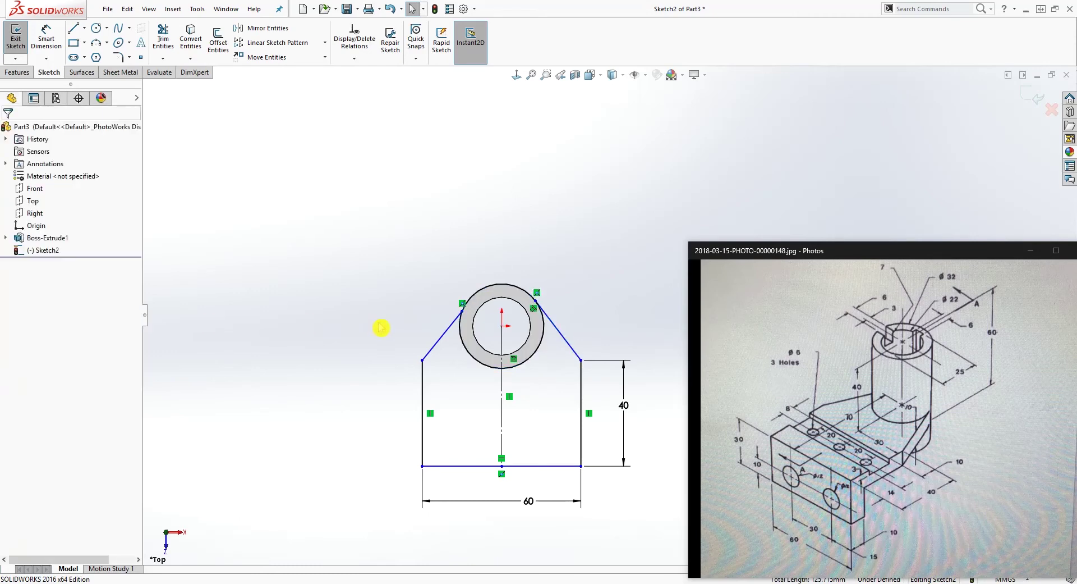
Add a tangent relation between the left slanted line and the ring's outer circle.
left_click(463, 308)
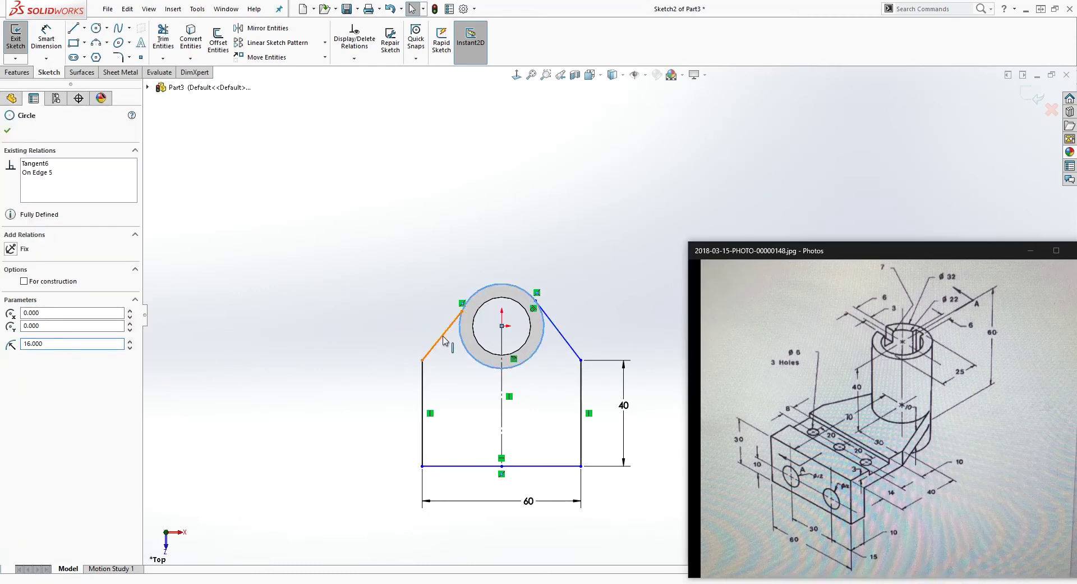
left_click(445, 339, "ctrl")
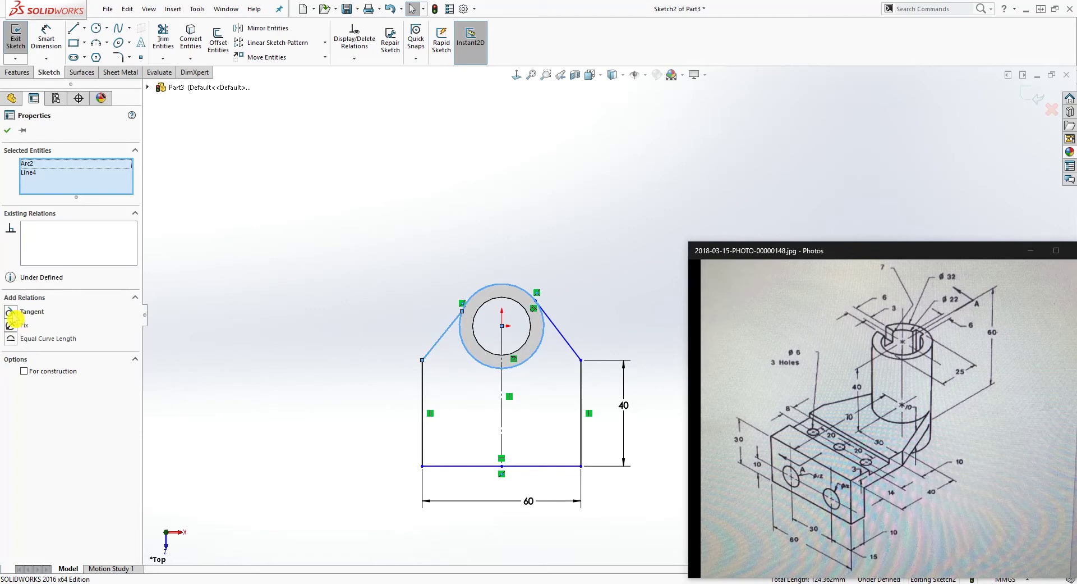
left_click(12, 314)
left_click(499, 409)
Dimension the vertical distance from the ring's centre to the base line as 70 mm.
scroll(611, 314, "up", 2)
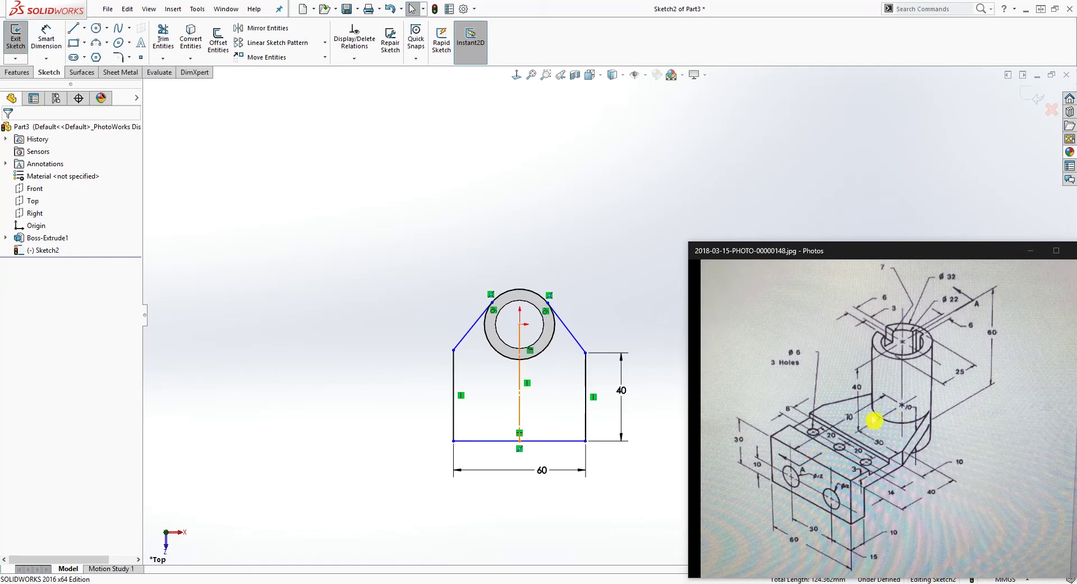
right_click_drag(581, 489, 531, 321)
left_click(516, 323)
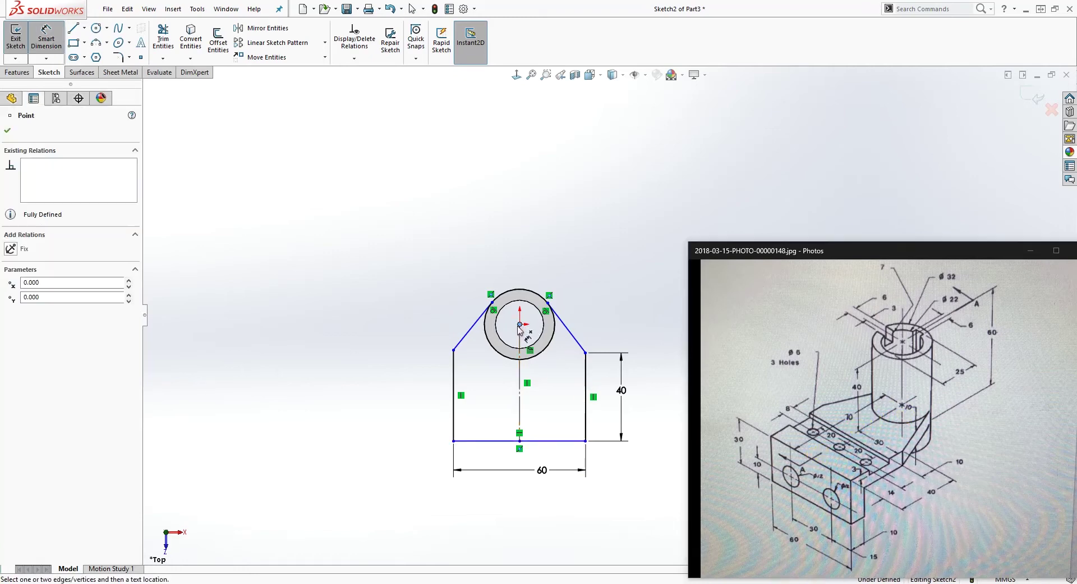
left_click(571, 443)
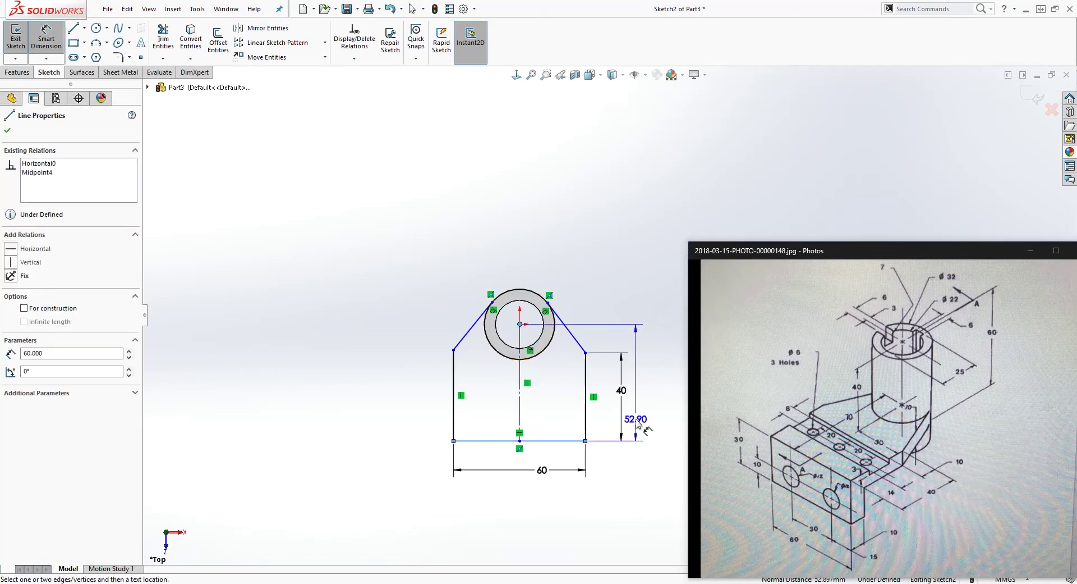
scroll(612, 347, "up", 3)
left_click(650, 361)
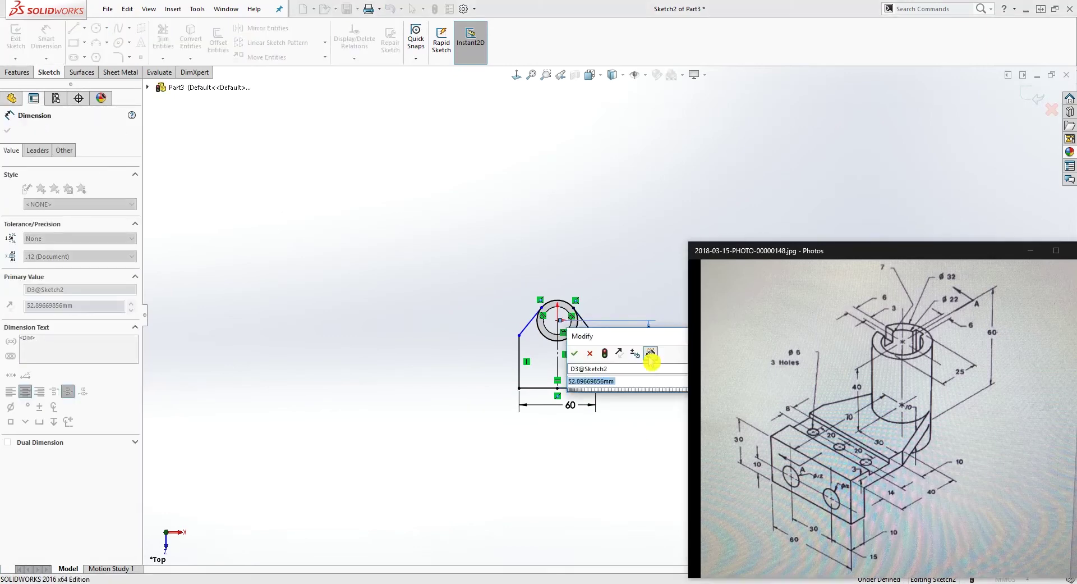
type("70")
key("Return")
key("Escape")
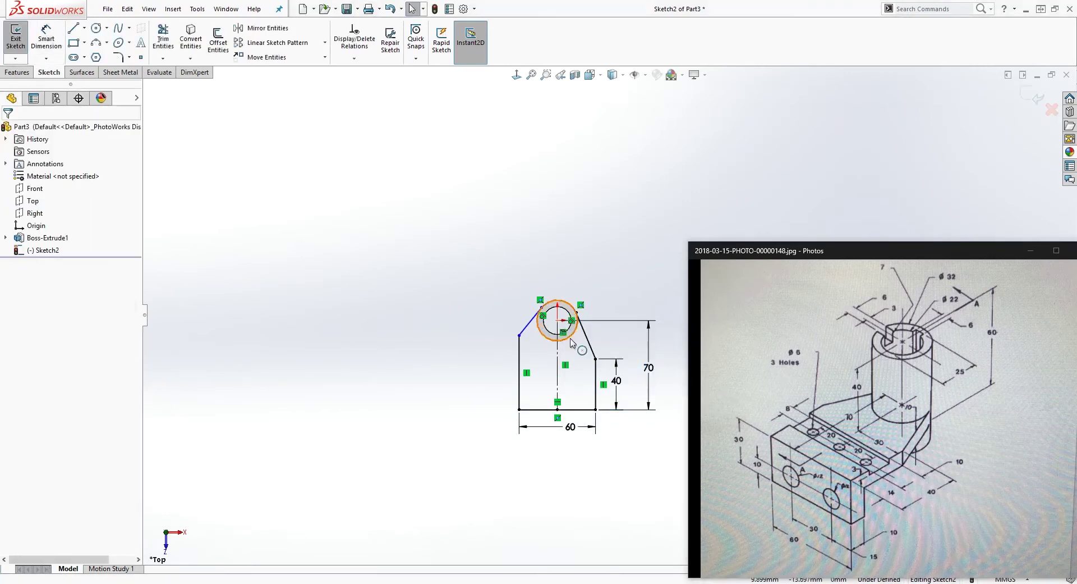
Make the two slanted lines symmetric about the central construction line.
scroll(569, 342, "down", 6)
scroll(603, 330, "up", 4)
scroll(644, 387, "up", 3)
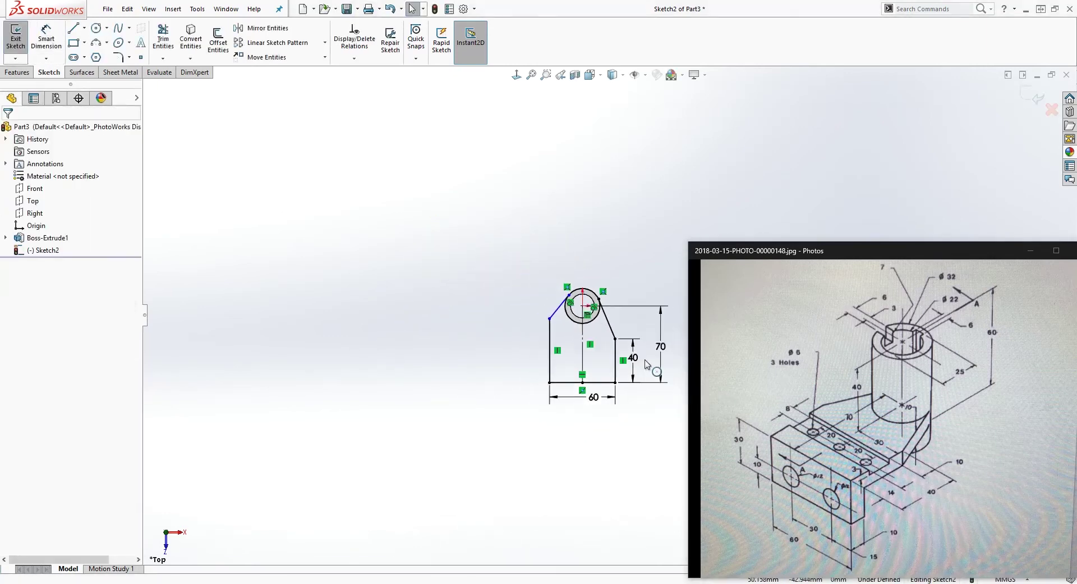
left_click(495, 287)
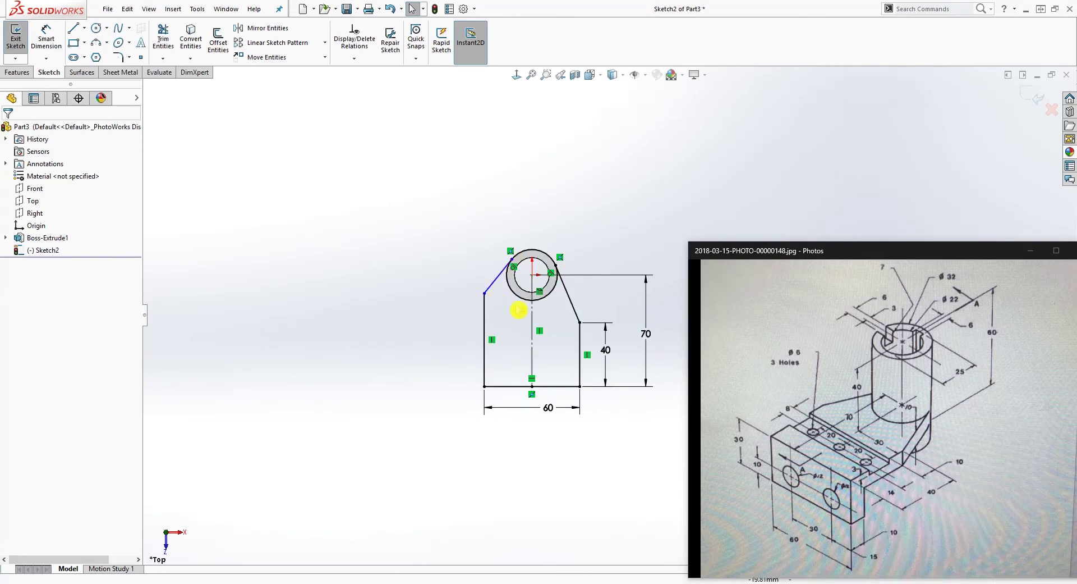
left_click(572, 309)
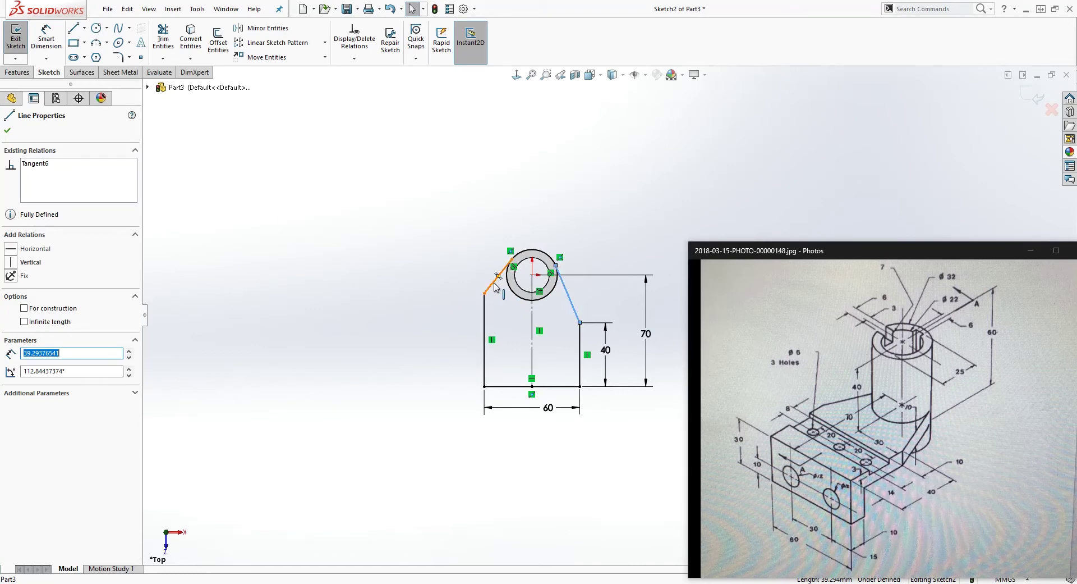
left_click(496, 287, "ctrl")
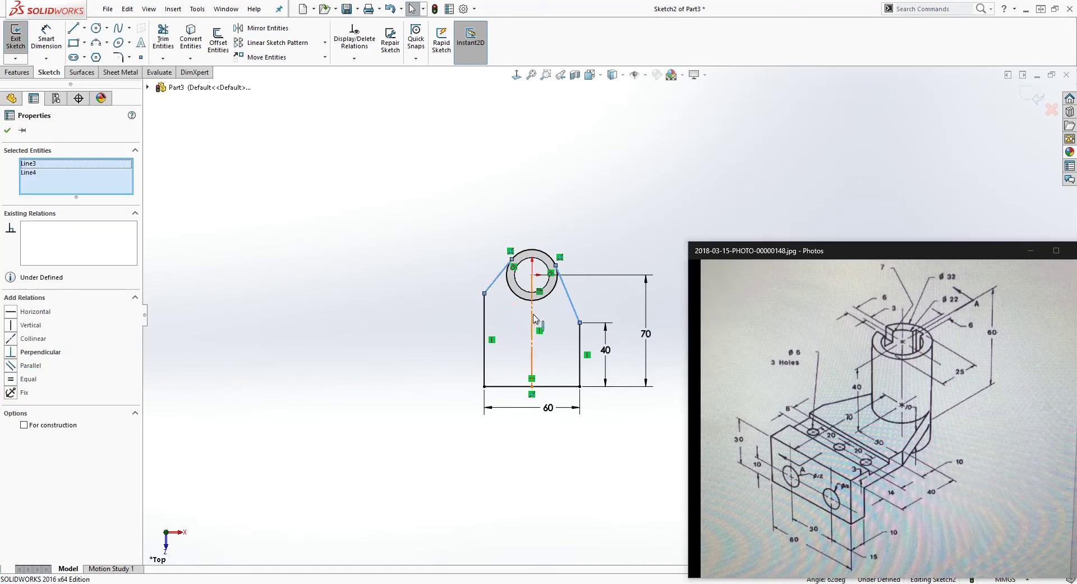
left_click(532, 321, "ctrl")
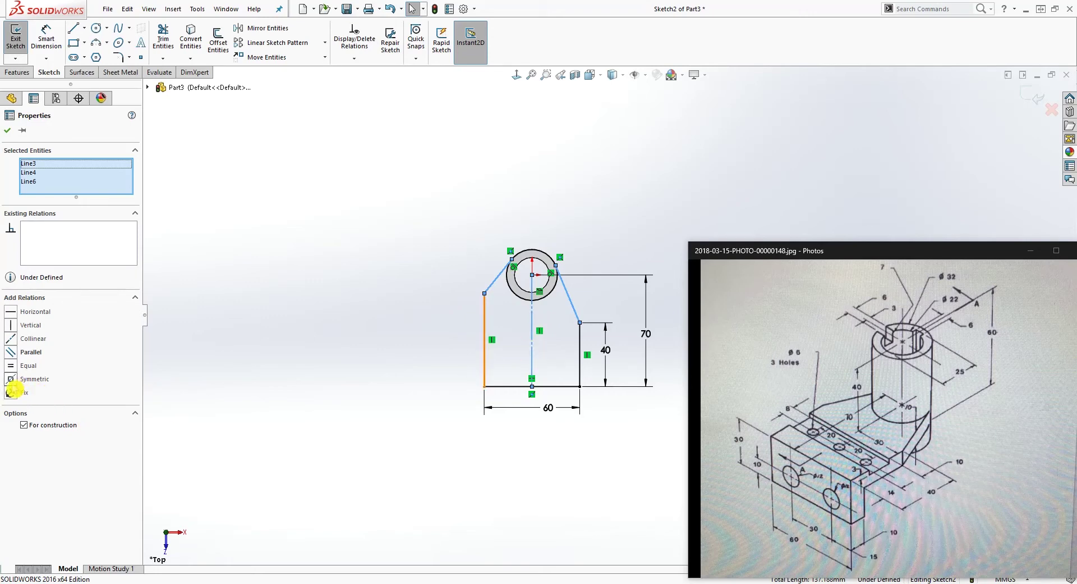
left_click(12, 382)
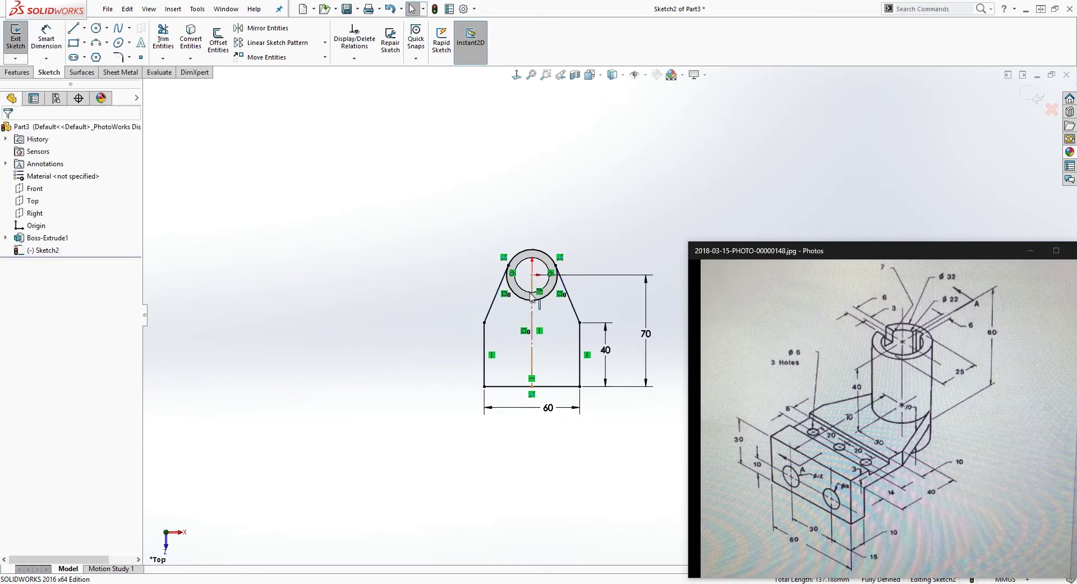
Extrude the tapered plate profile 10 mm blind in the reversed, downward direction, merged with the cylinder.
scroll(609, 291, "down", 2)
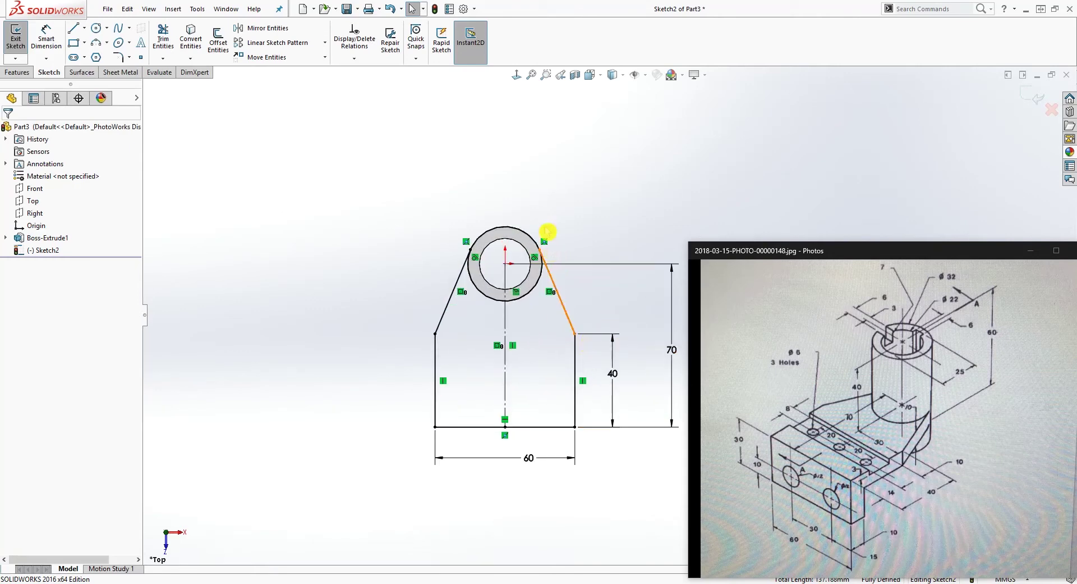
left_click(163, 39)
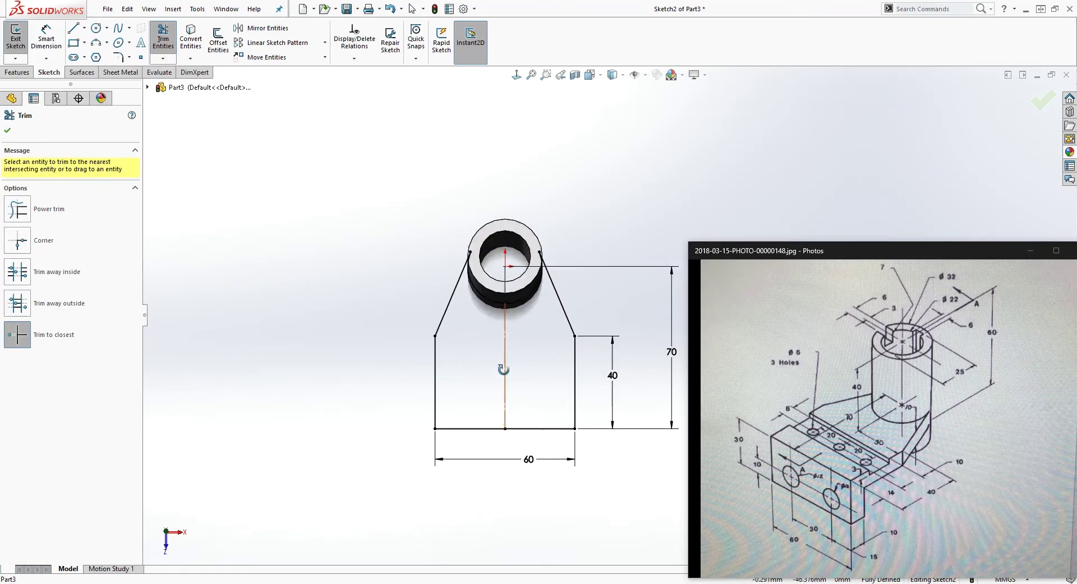
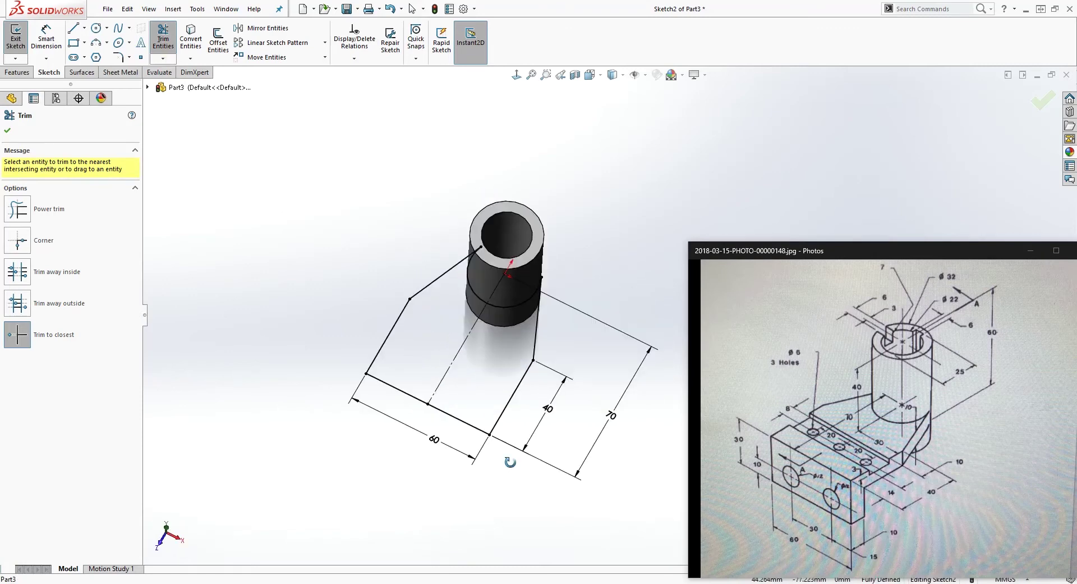
left_click(22, 76)
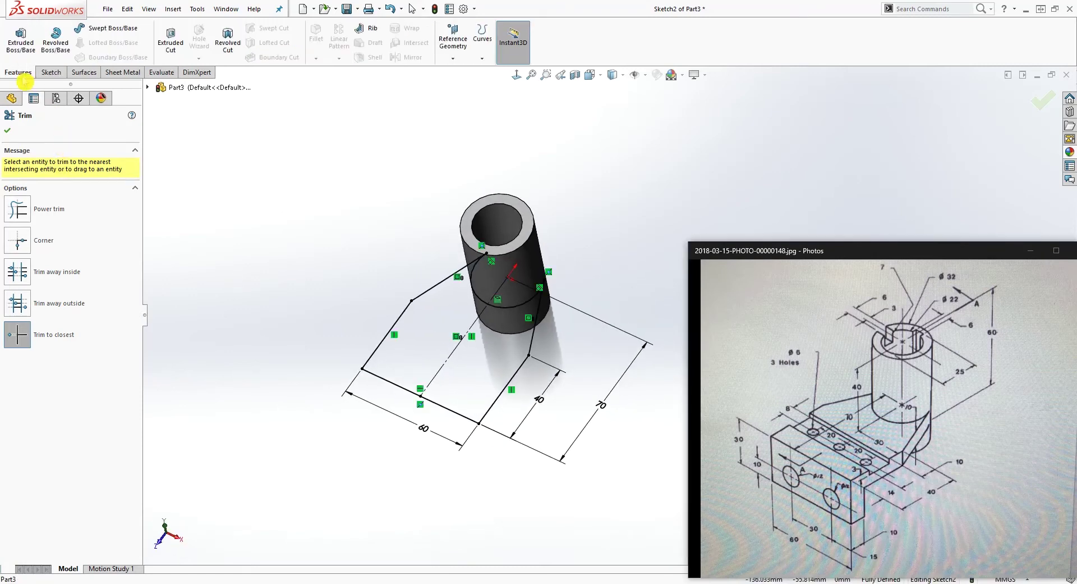
left_click(21, 39)
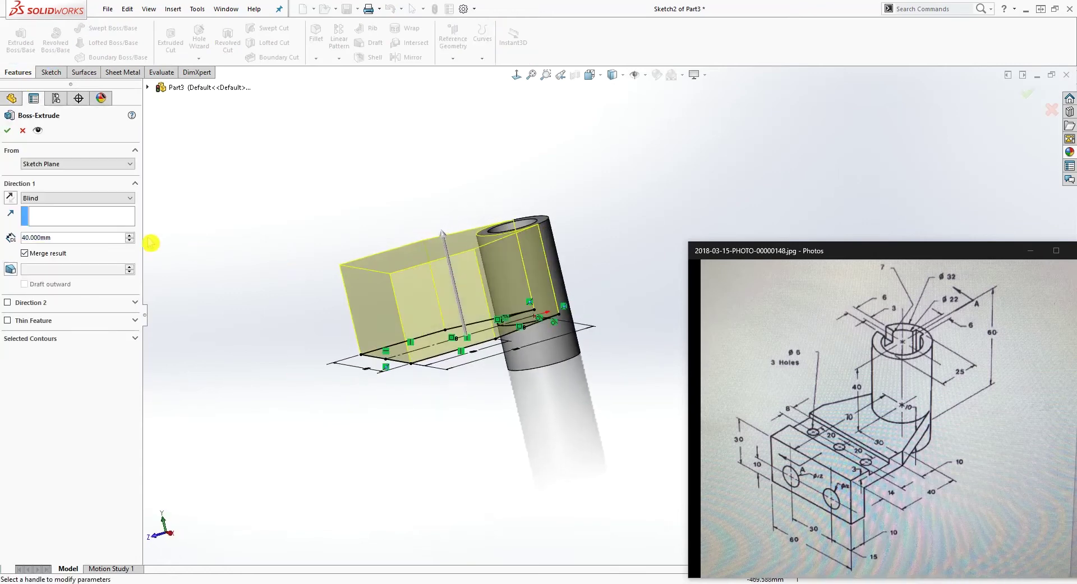
left_click(12, 197)
double_click(47, 238)
type("10")
key("Return")
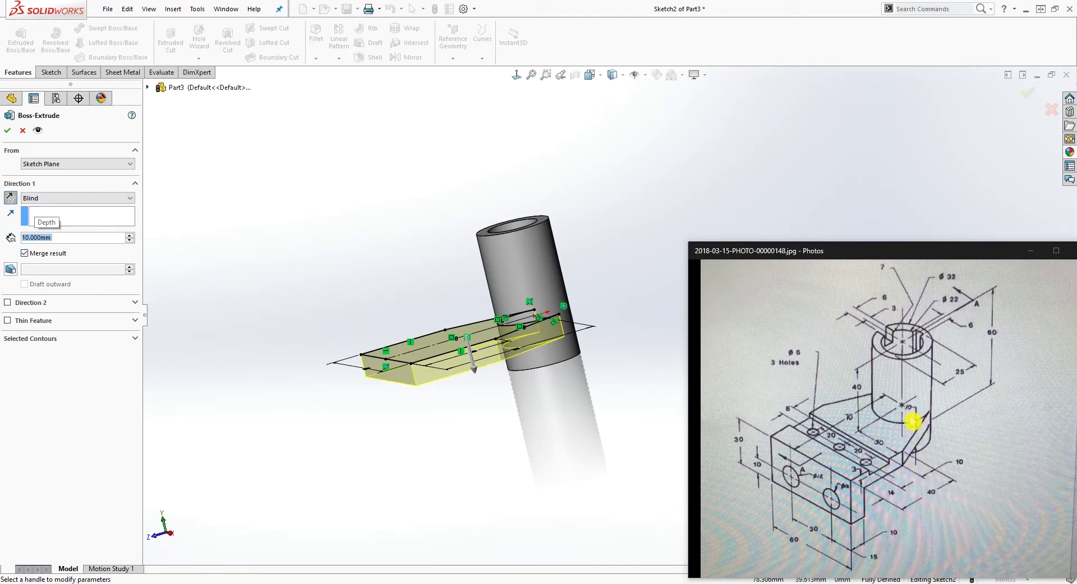
left_click(11, 134)
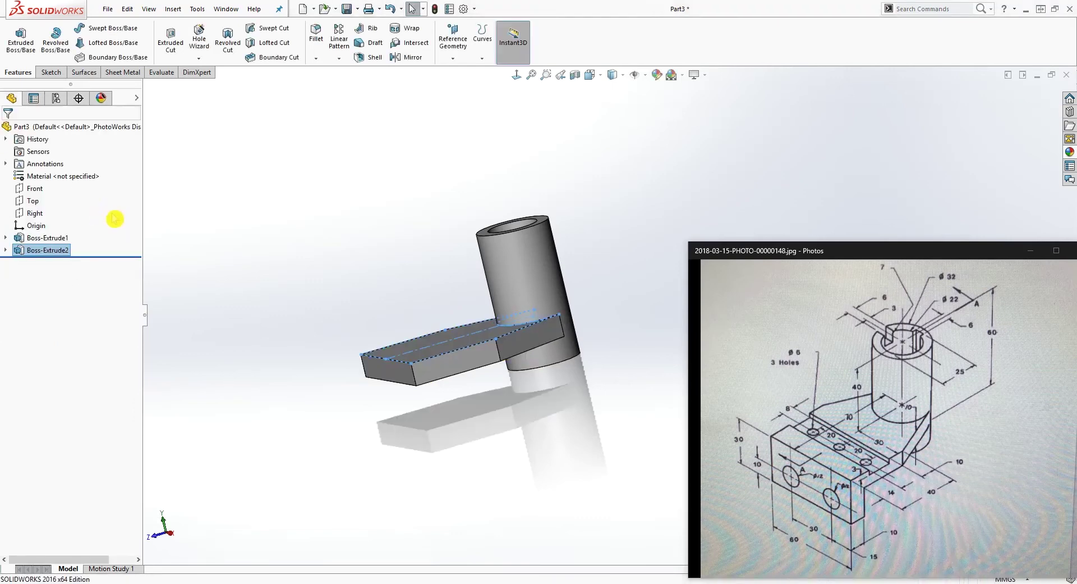
Start a new sketch on the plate's flat front end face, viewed normal to that face.
middle_click_drag(240, 280, 606, 354)
scroll(605, 395, "down", 1)
left_click(389, 427)
middle_click_drag(389, 428, 449, 407)
left_click(50, 72)
left_click(15, 37)
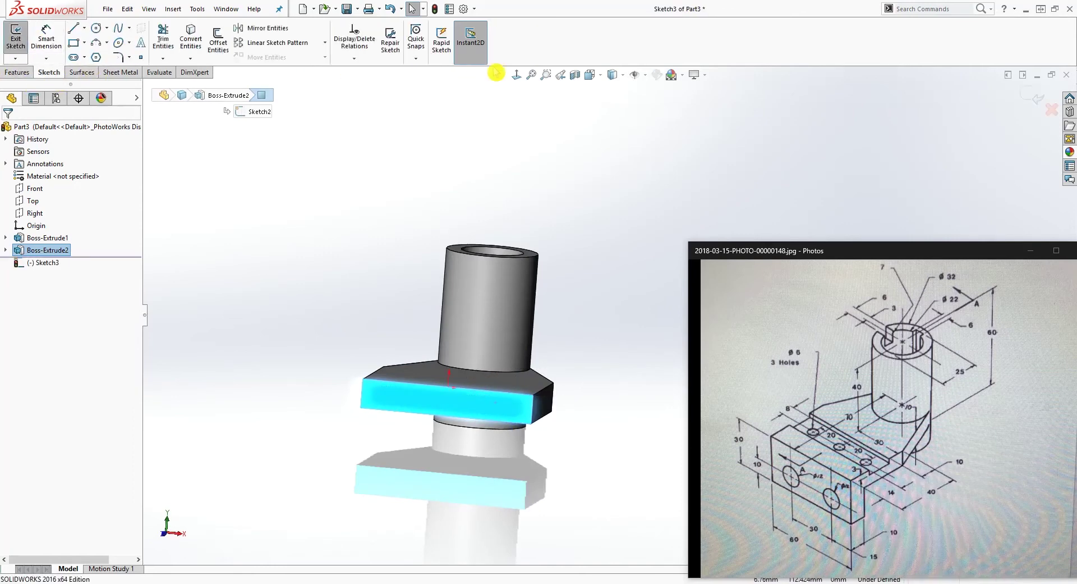
left_click(517, 76)
scroll(803, 164, "up", 2)
scroll(866, 168, "down", 3)
scroll(808, 210, "up", 5)
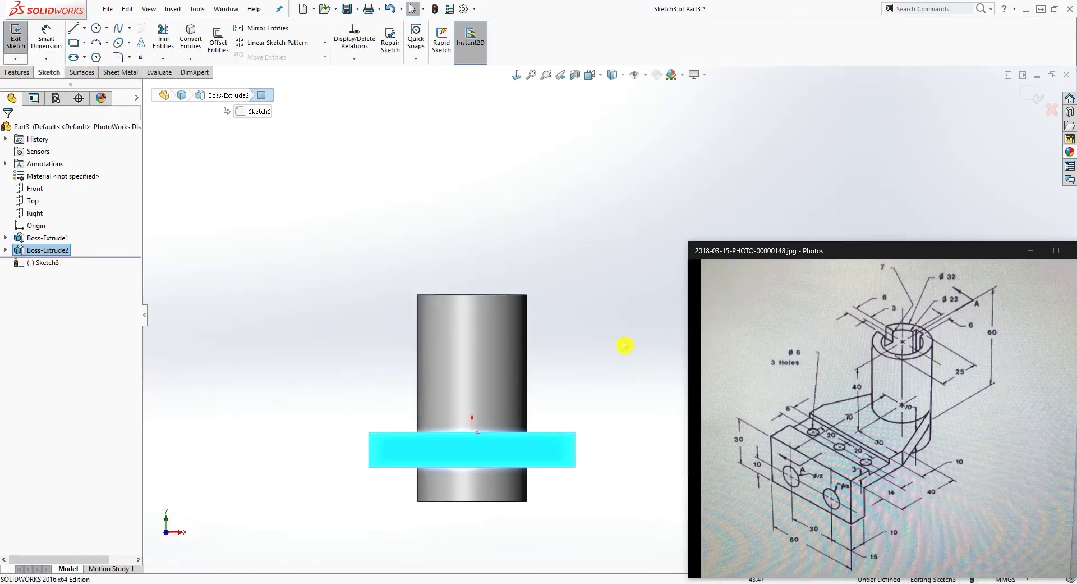
scroll(641, 400, "down", 2)
scroll(615, 419, "up", 1)
scroll(608, 428, "down", 1)
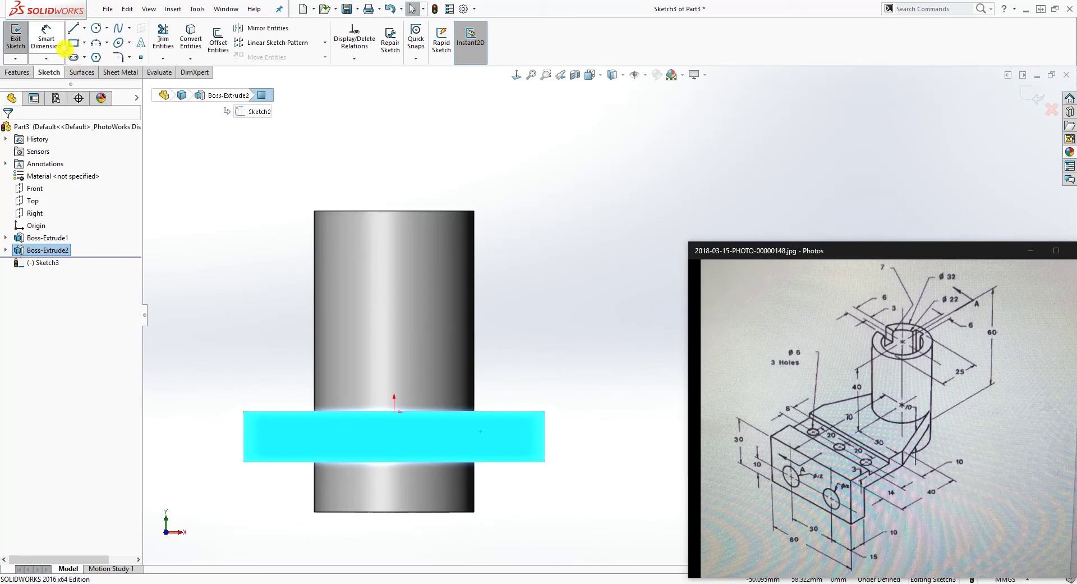
Sketch a corner rectangle about 58 by 31 mm, starting at the upper-left corner of the plate's end face and extending below it.
left_click(83, 44)
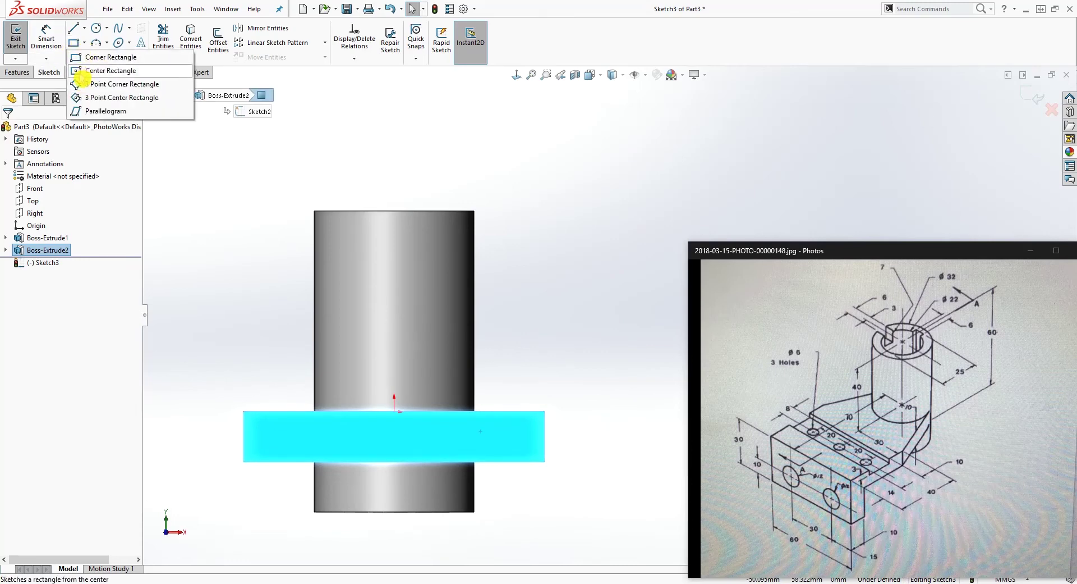
left_click(98, 57)
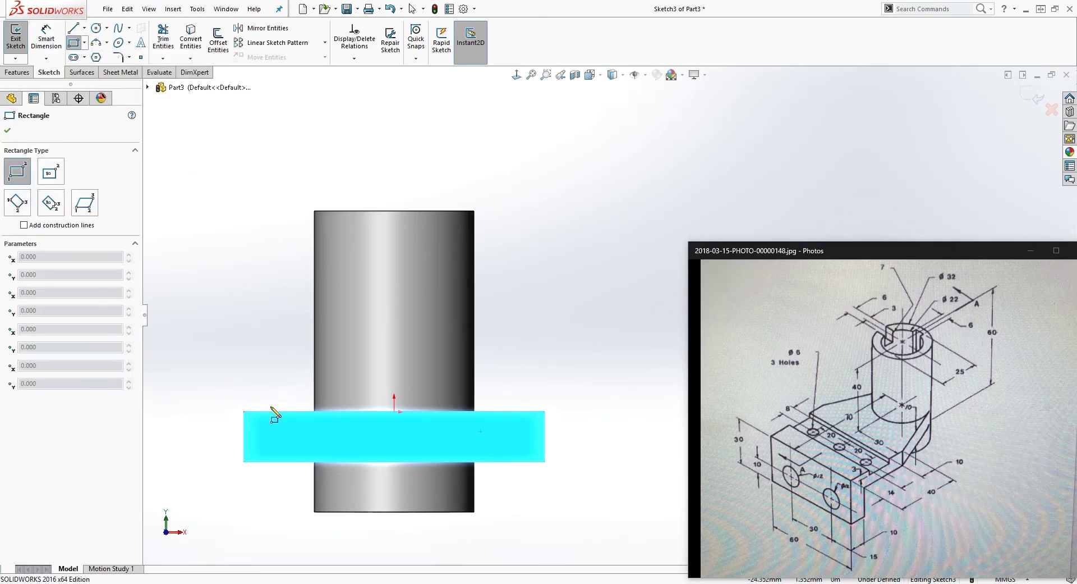
left_click(243, 412)
scroll(541, 522, "up", 2)
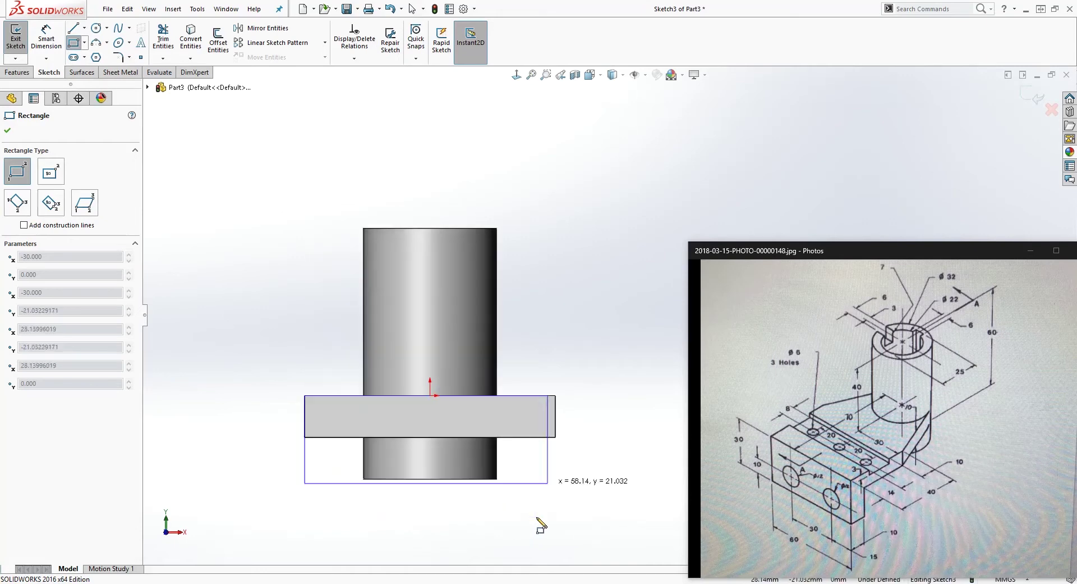
left_click(565, 494)
key("Escape")
scroll(556, 402, "down", 2)
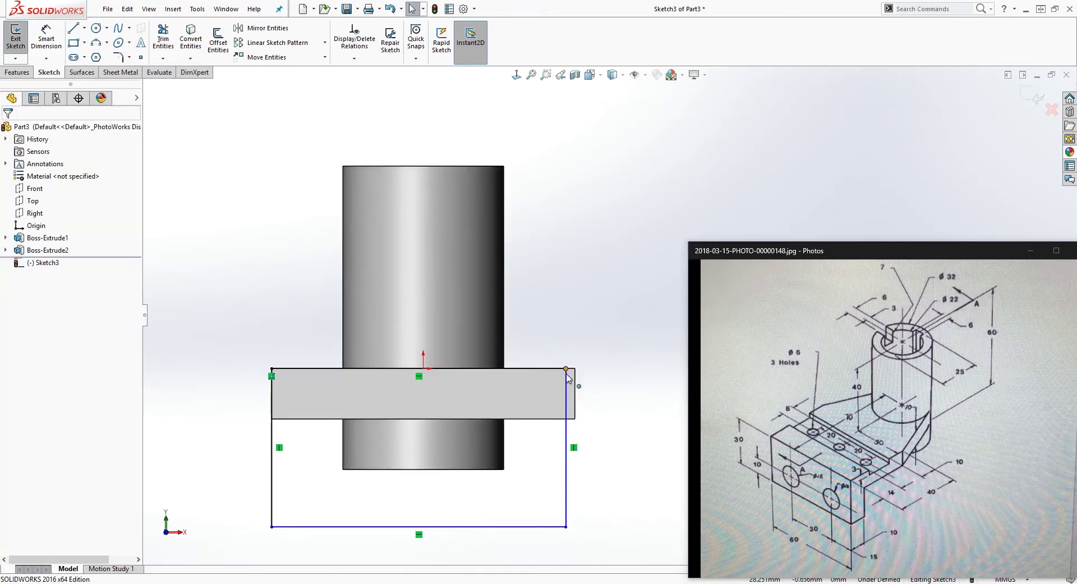
Make the rectangle's right side collinear with the right edge of the plate's end face.
left_click(567, 379)
left_click(575, 390, "ctrl")
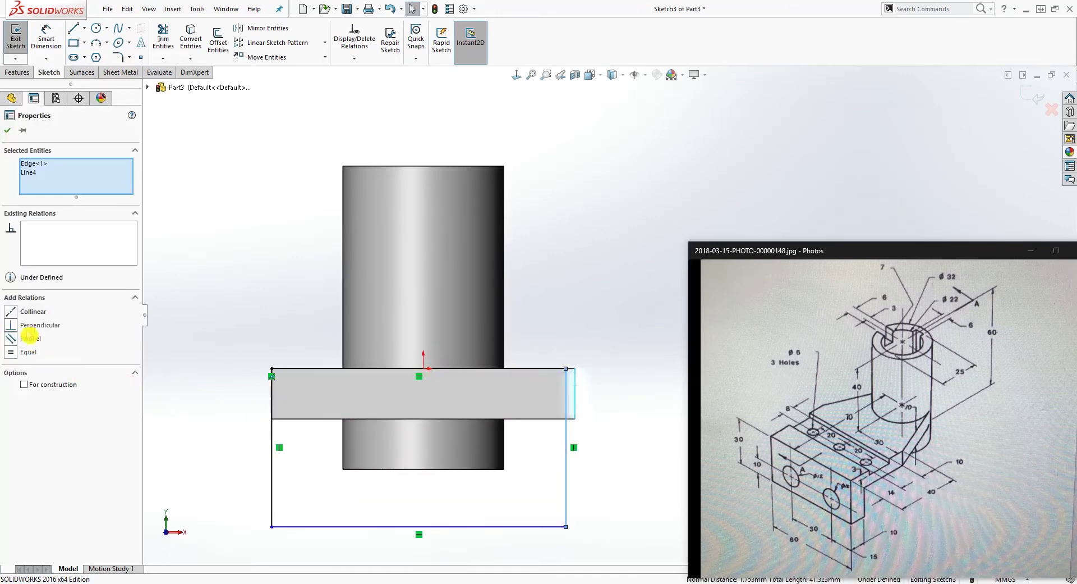
left_click(18, 318)
left_click(619, 451)
scroll(619, 451, "up", 1)
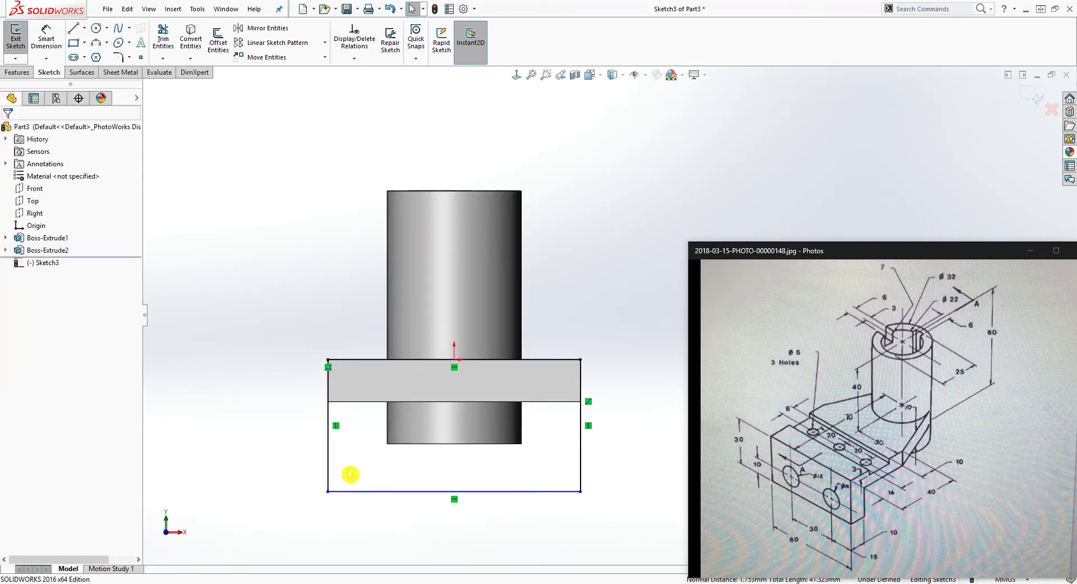
Dimension the rectangle's height as 30 mm.
right_click_drag(351, 474, 338, 401)
left_click(330, 416)
left_click(260, 415)
type("30")
key("Return")
key("Escape")
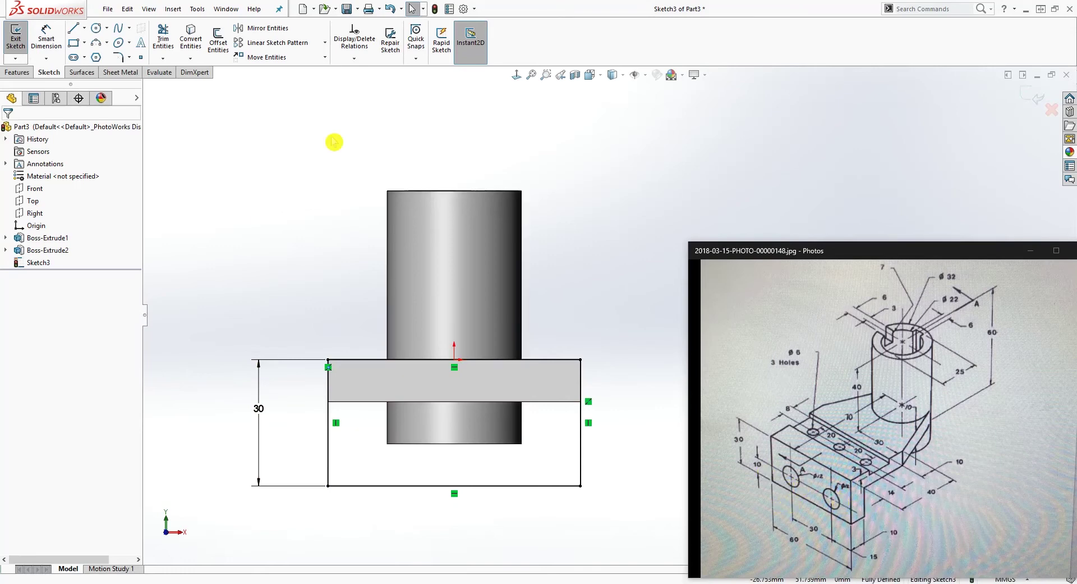
Sketch two circles of about 6 mm radius side by side in the lower part of the rectangle.
left_click(98, 32)
left_click(387, 455)
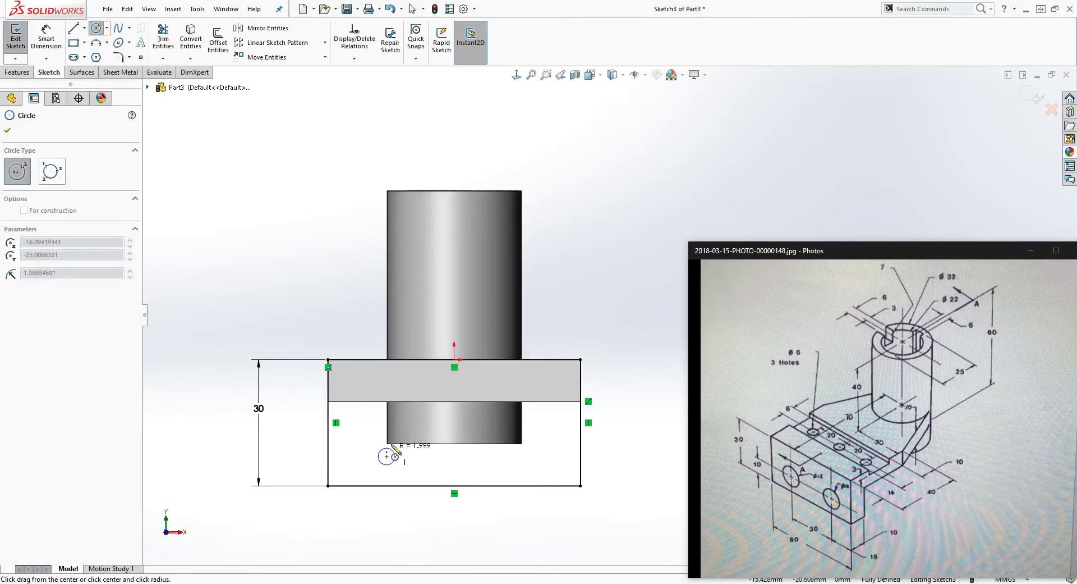
left_click(411, 458)
left_click(484, 456)
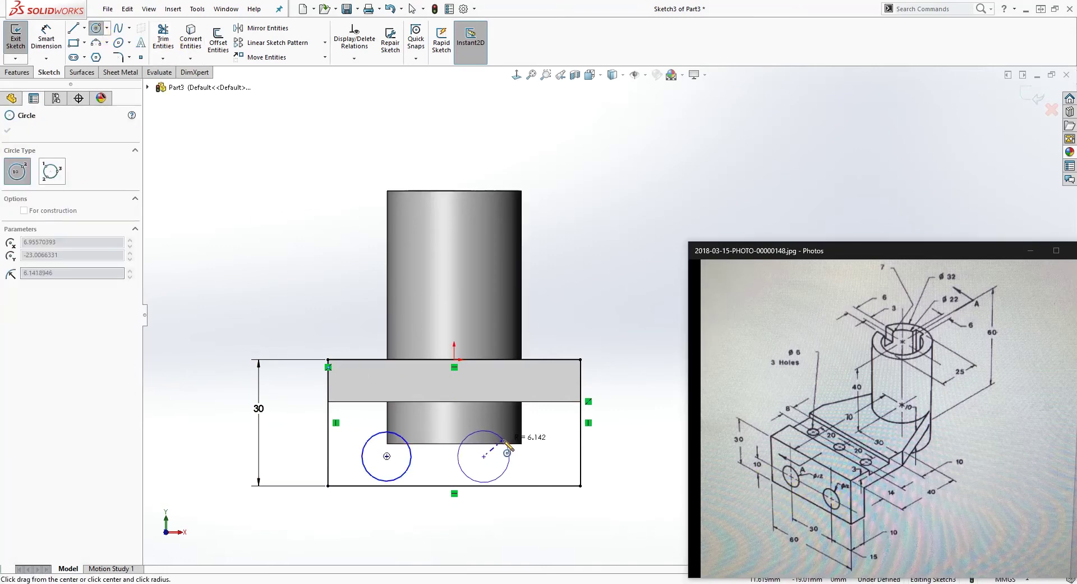
left_click(508, 449)
key("Escape")
Align the two circle centres with a horizontal relation and make the circles equal in size.
left_click(484, 457)
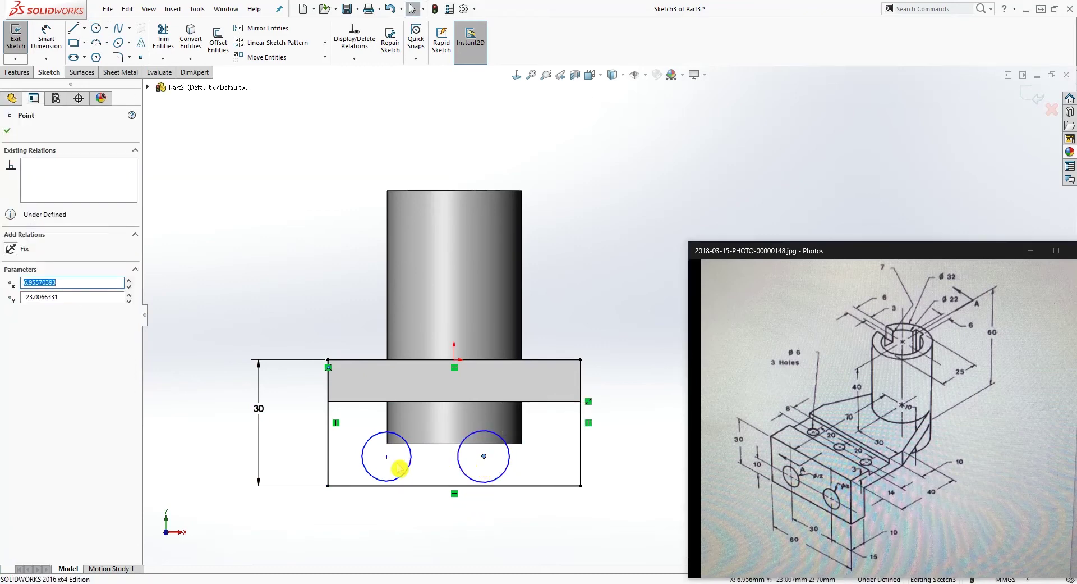
left_click(387, 456, "ctrl")
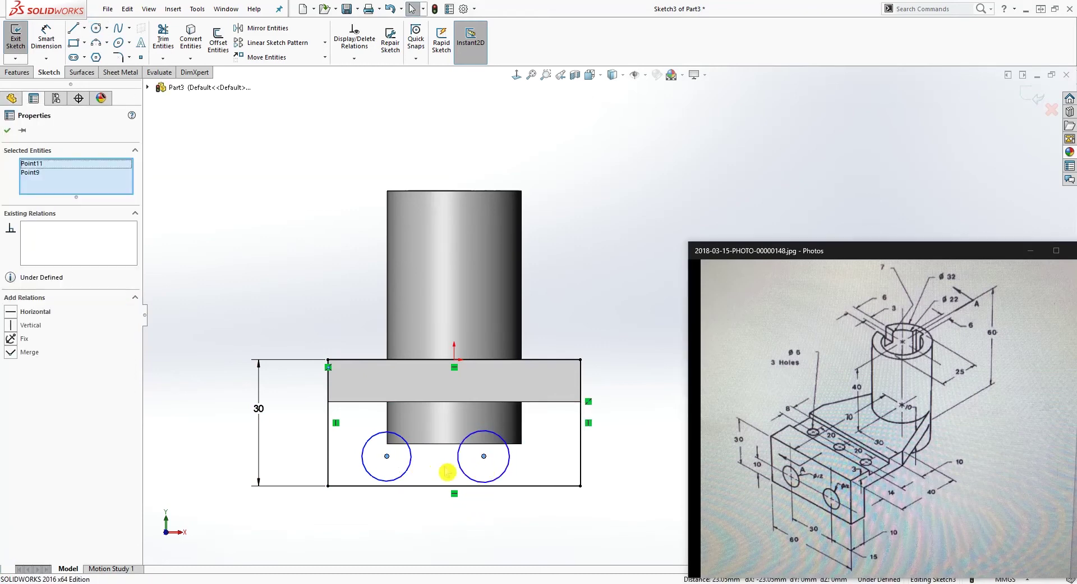
left_click(11, 312)
left_click(211, 352)
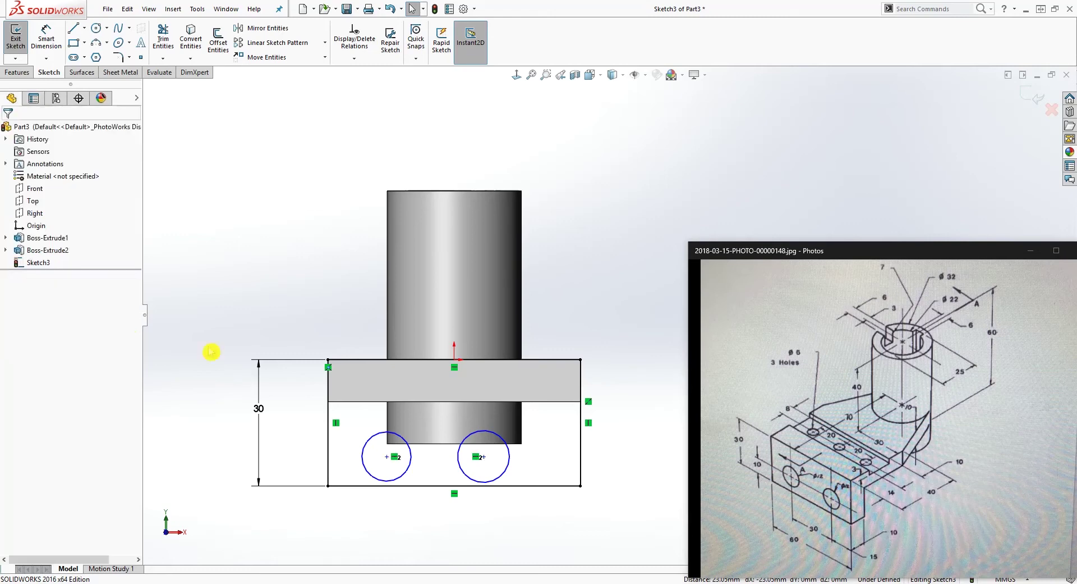
left_click(412, 463)
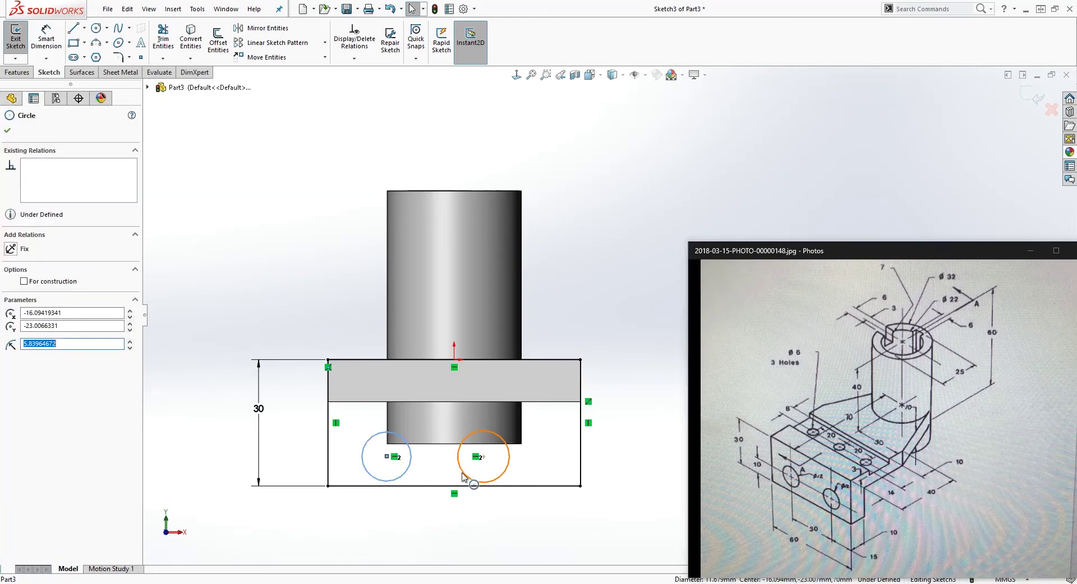
left_click(465, 476, "ctrl")
left_click(14, 354)
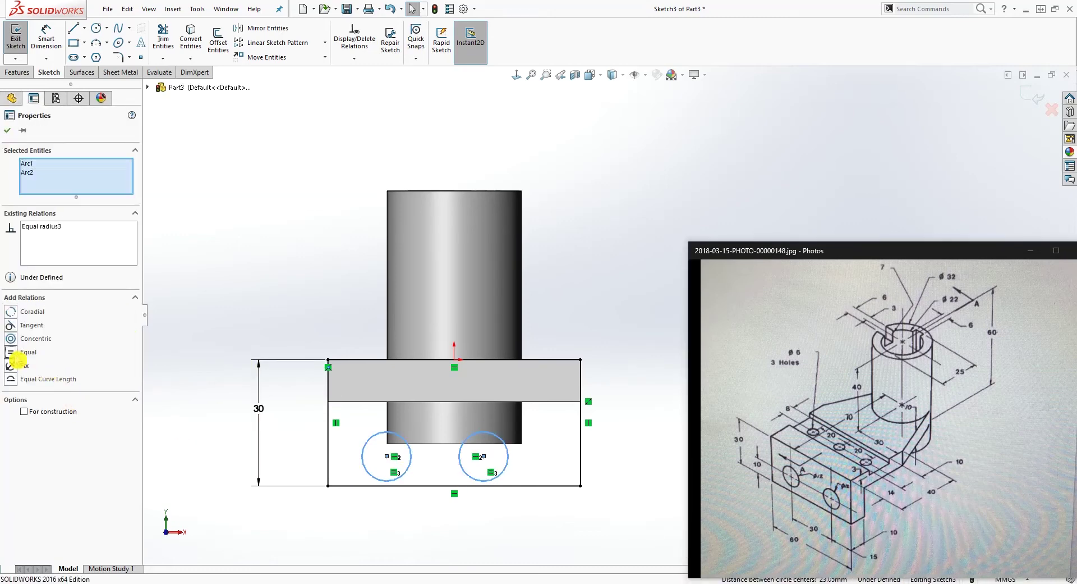
key("Escape")
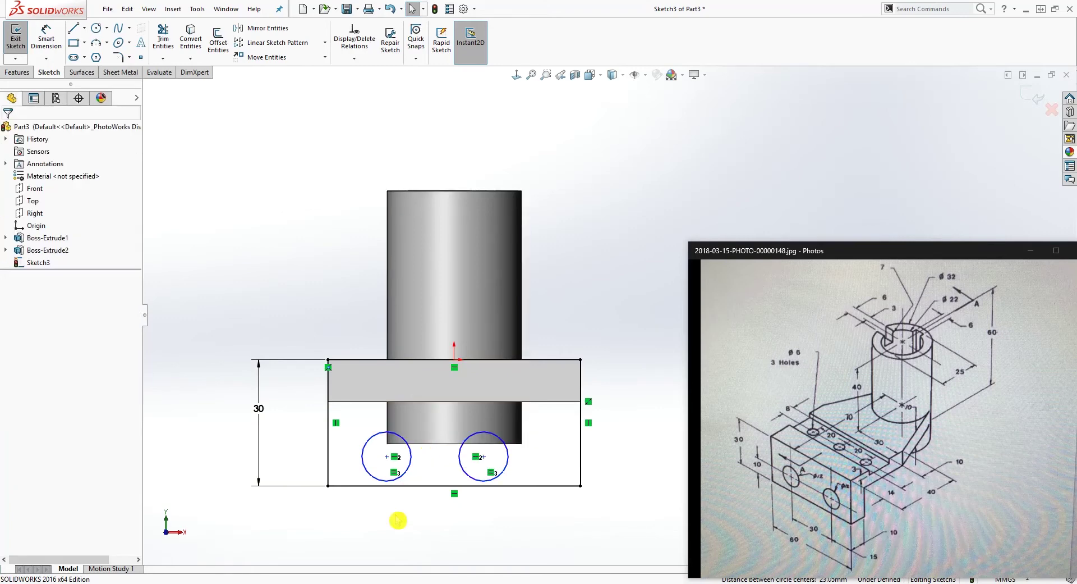
Dimension the left circle's centre 10 mm above the rectangle's bottom line.
right_click_drag(386, 555, 396, 473)
left_click(387, 456)
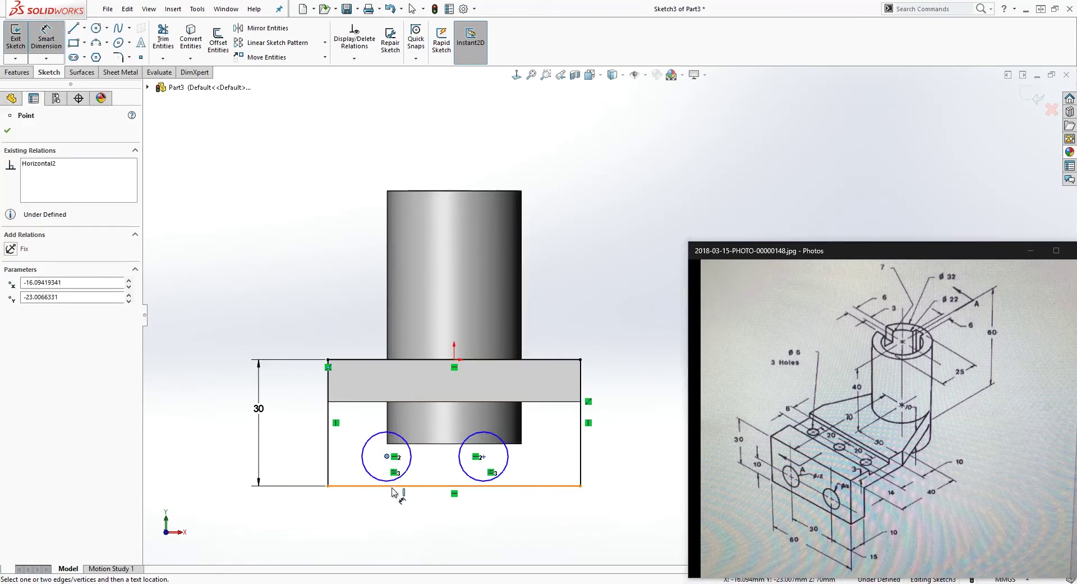
left_click(396, 486)
left_click(297, 461)
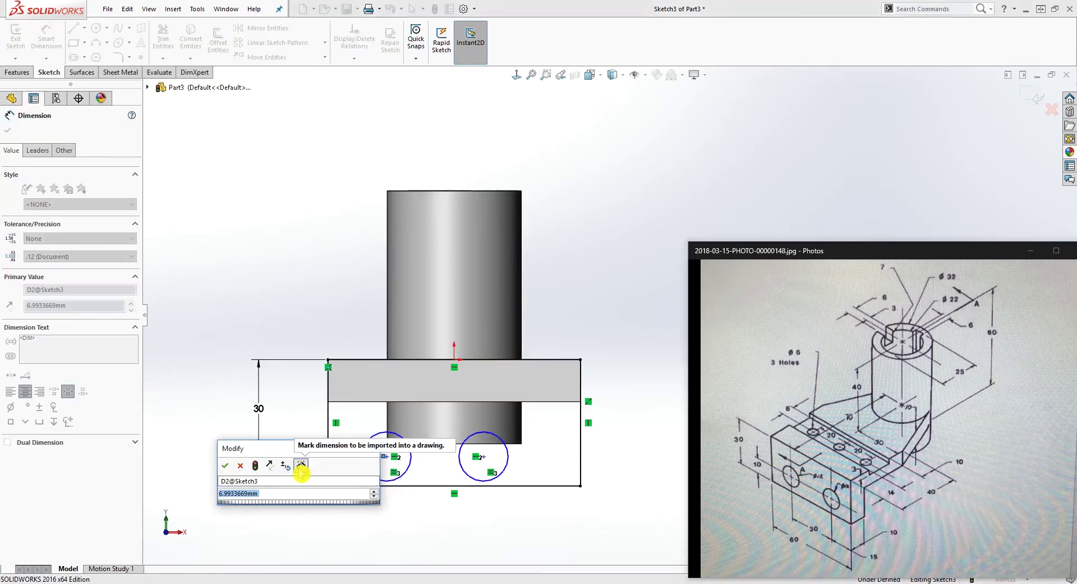
type("10")
key("Return")
key("Escape")
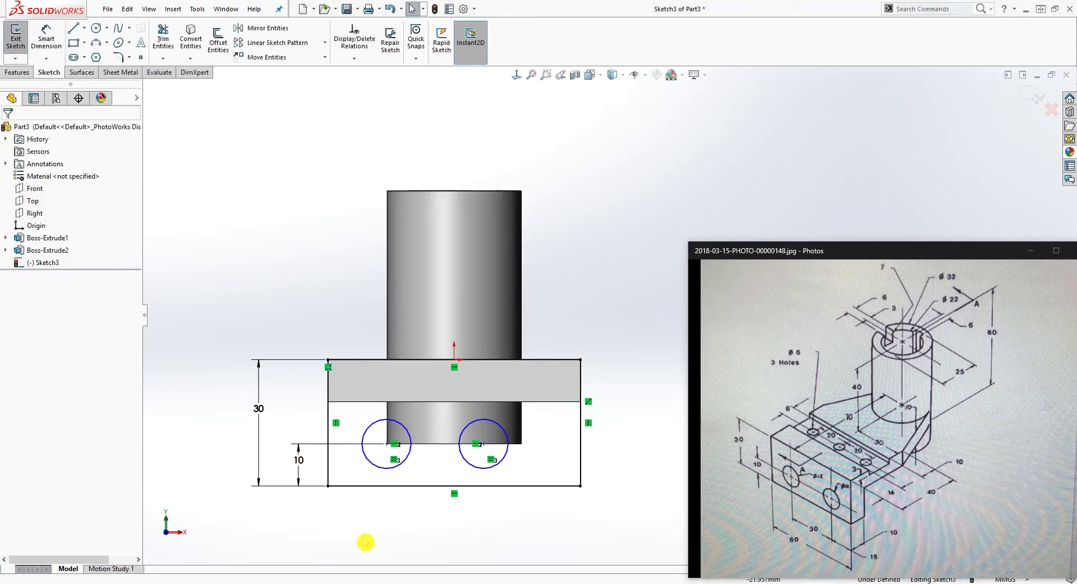
Dimension the right circle's centre 15 mm from the rectangle's right side.
right_click_drag(363, 550, 371, 444)
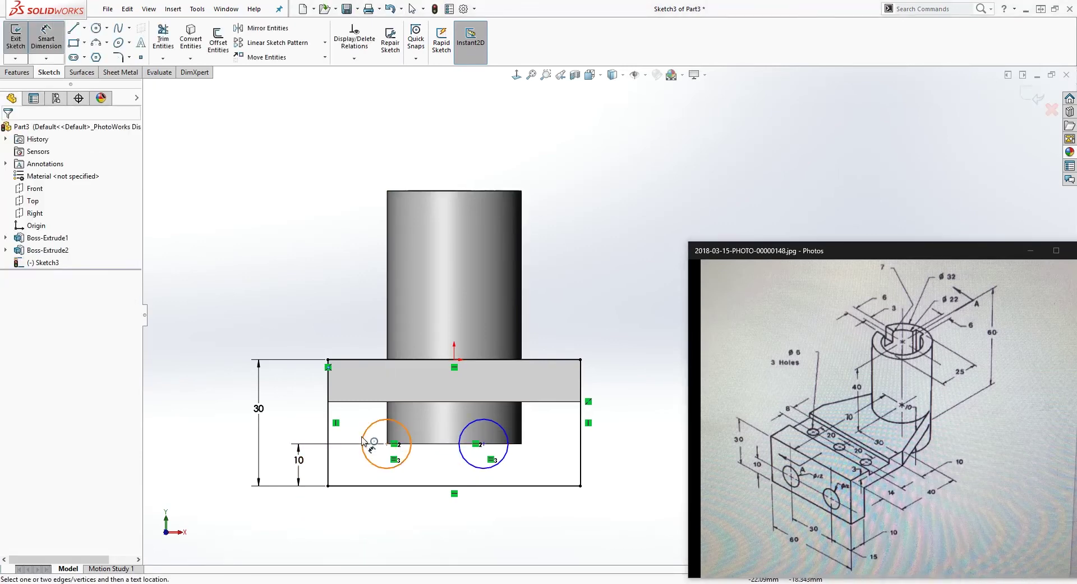
left_click(582, 480)
left_click(484, 443)
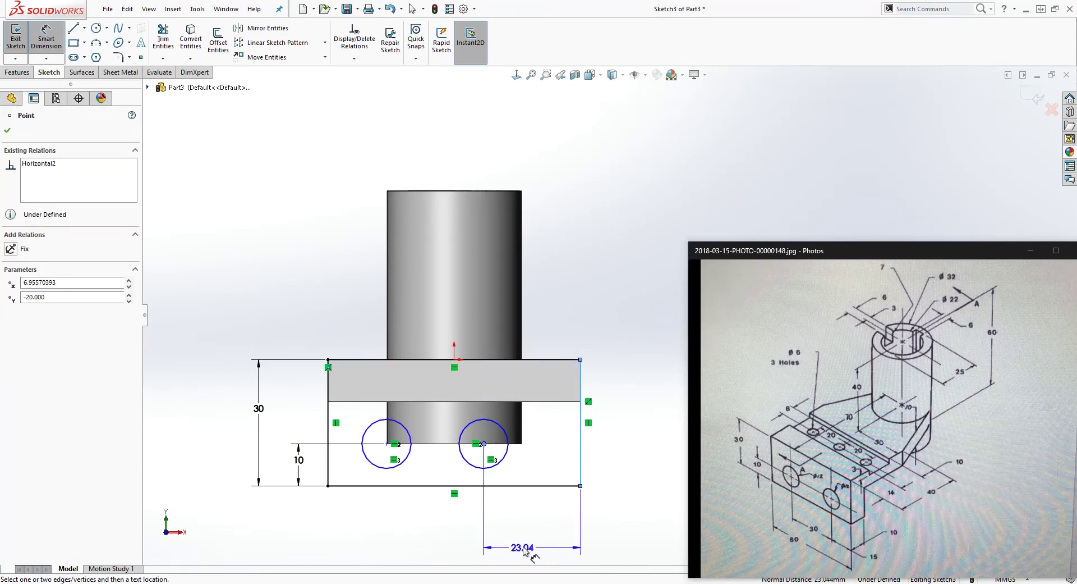
left_click(524, 551)
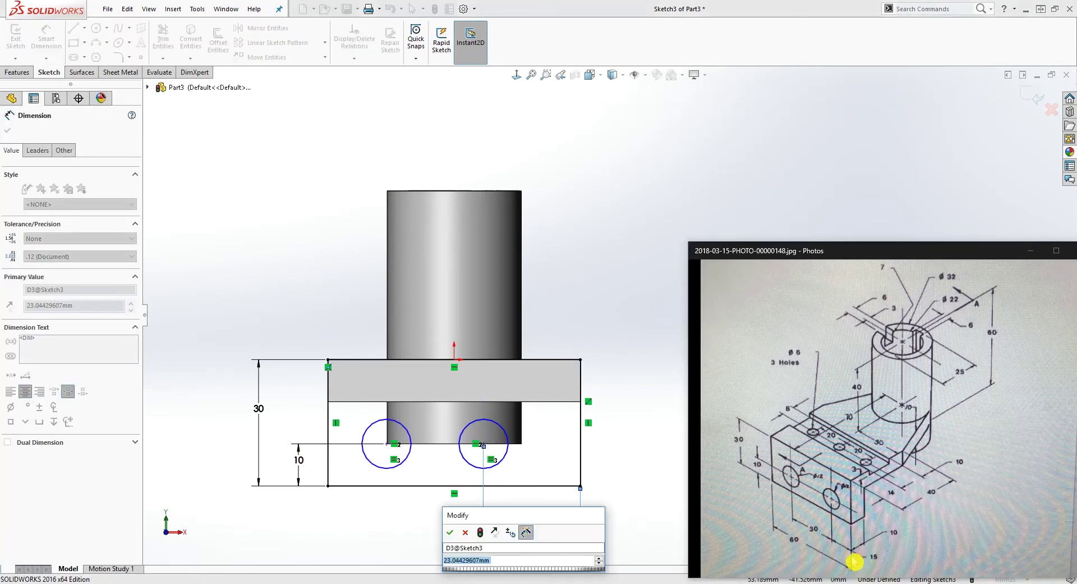
type("15")
key("Return")
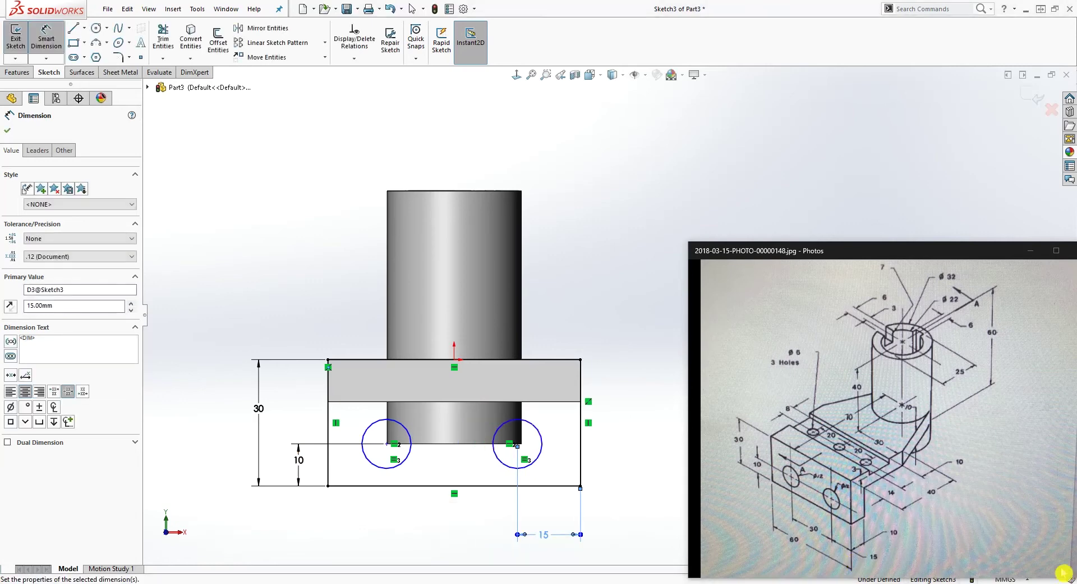
Dimension the horizontal spacing between the two circles as 30 mm.
left_click(494, 554)
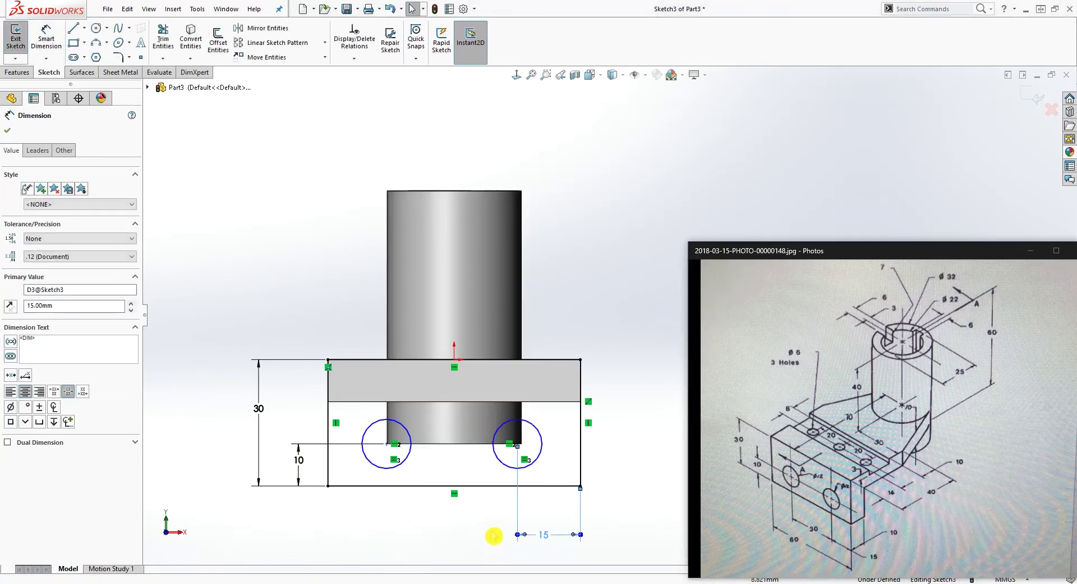
left_click(504, 465)
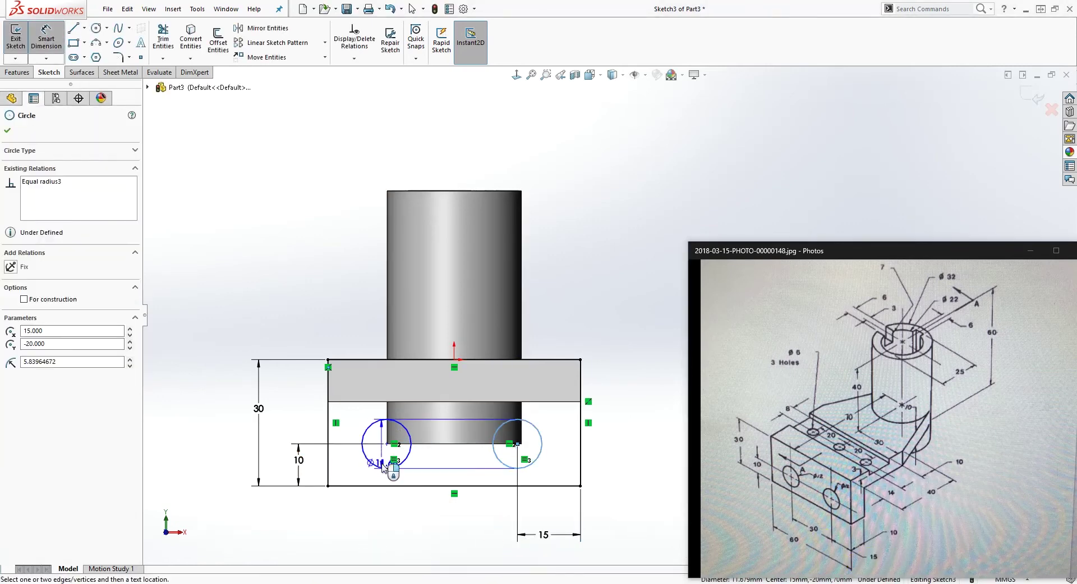
left_click(381, 463)
left_click(425, 537)
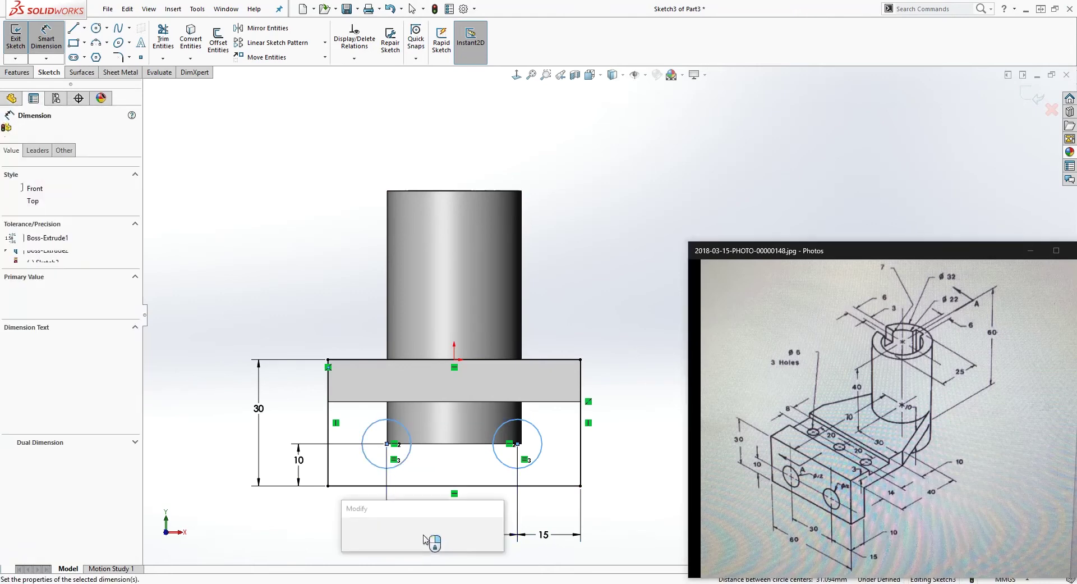
type("30")
key("Return")
key("Escape")
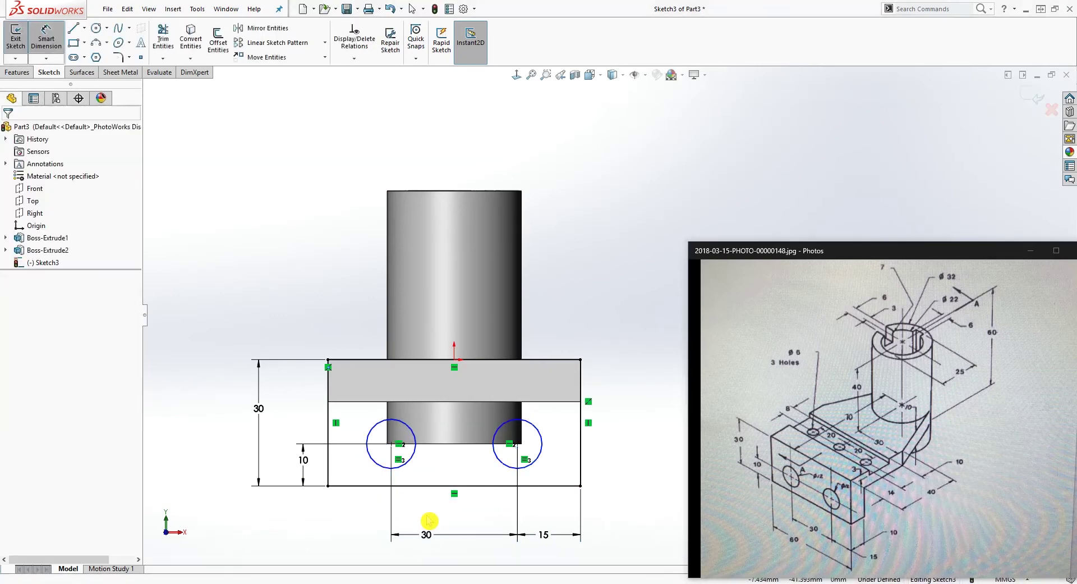
Set the left circle's diameter to 12 mm.
right_click_drag(407, 486, 353, 362)
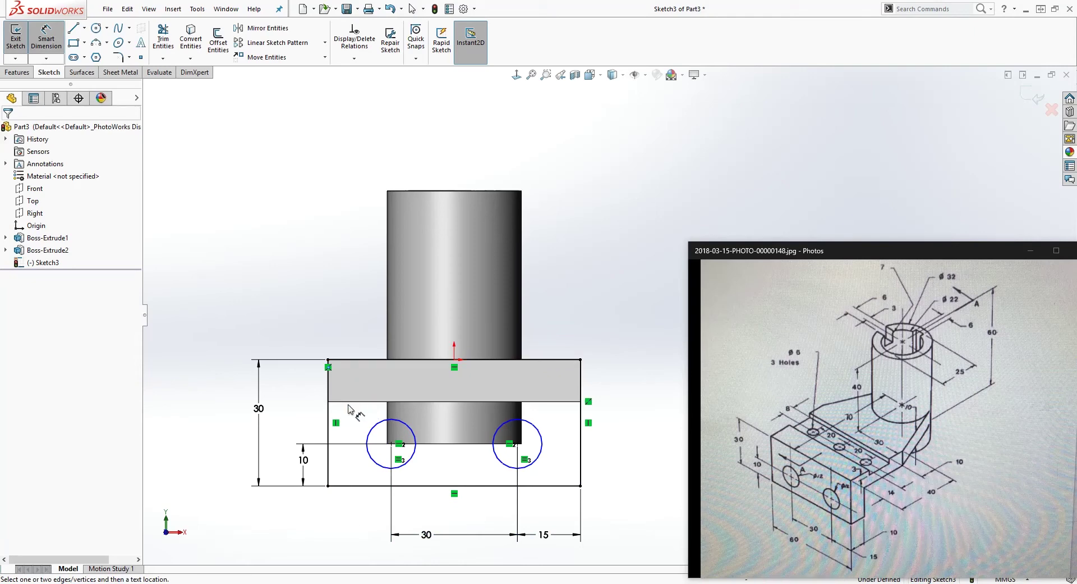
left_click(377, 433)
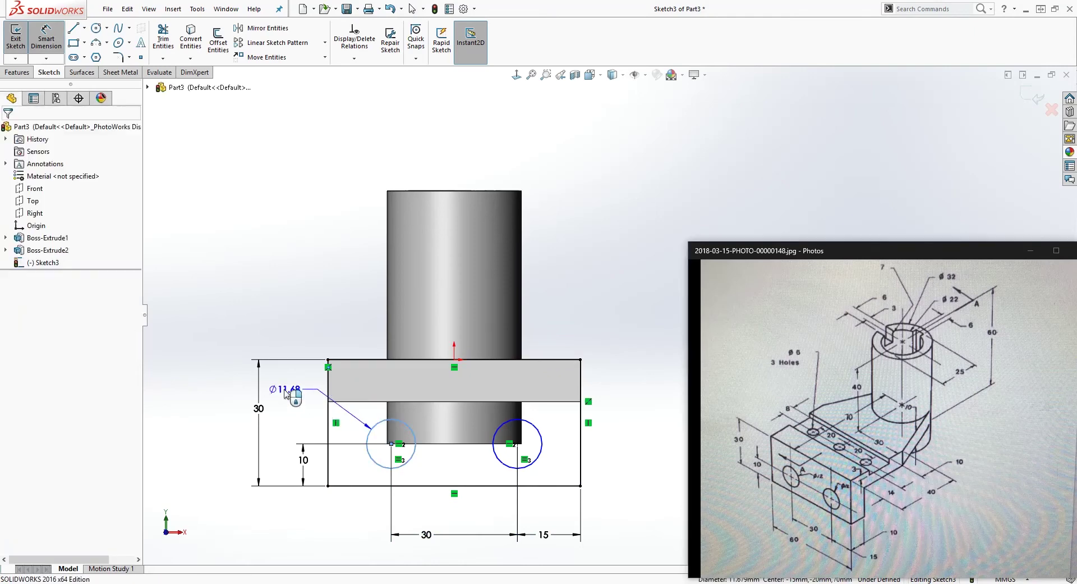
left_click(284, 387)
type("12")
key("Return")
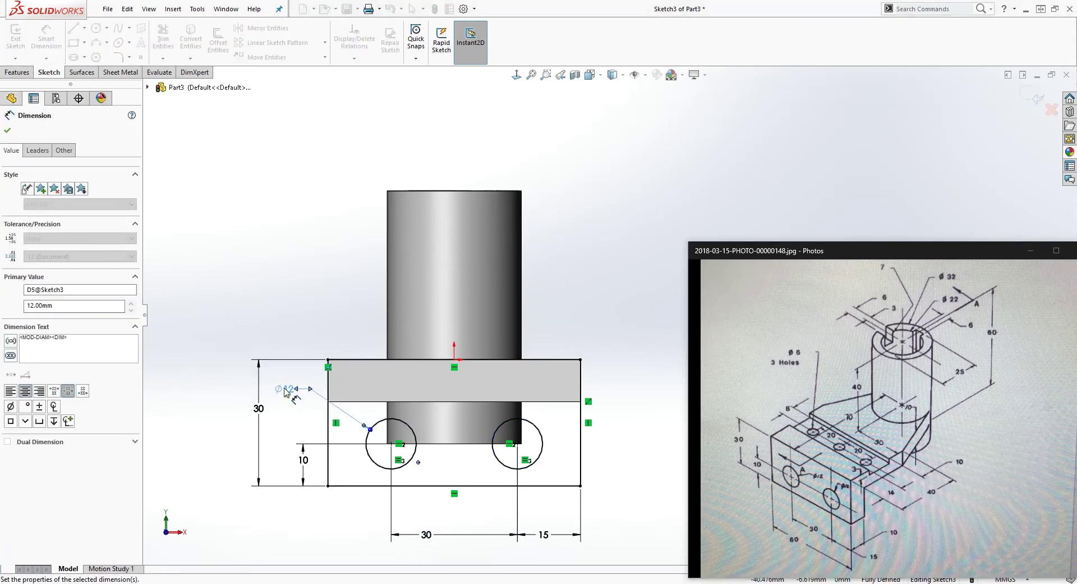
key("Escape")
Extrude the rectangle with its two holes 10 mm blind in the reversed direction, towards the cylinder, merged with the plate.
mouse_move(264, 410)
middle_mouse_down()
mouse_move(301, 415)
mouse_move(264, 451)
middle_mouse_up()
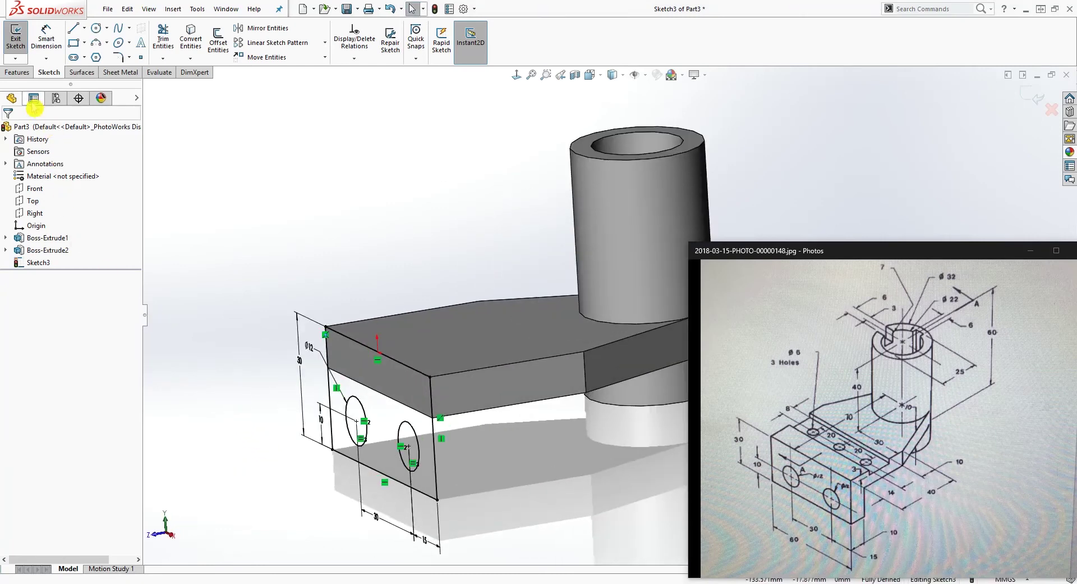
left_click(21, 72)
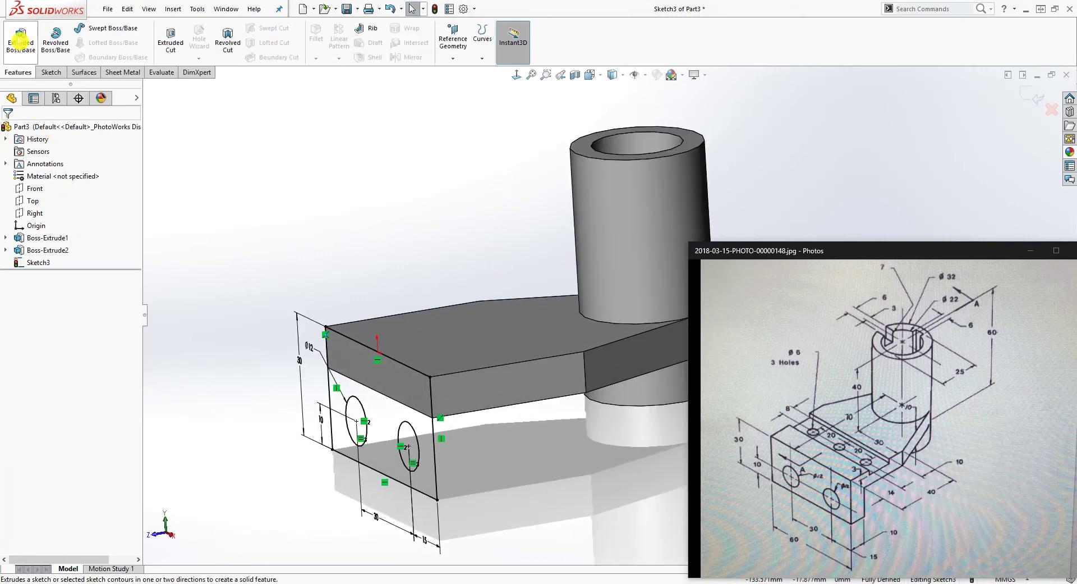
left_click(21, 40)
left_click(11, 199)
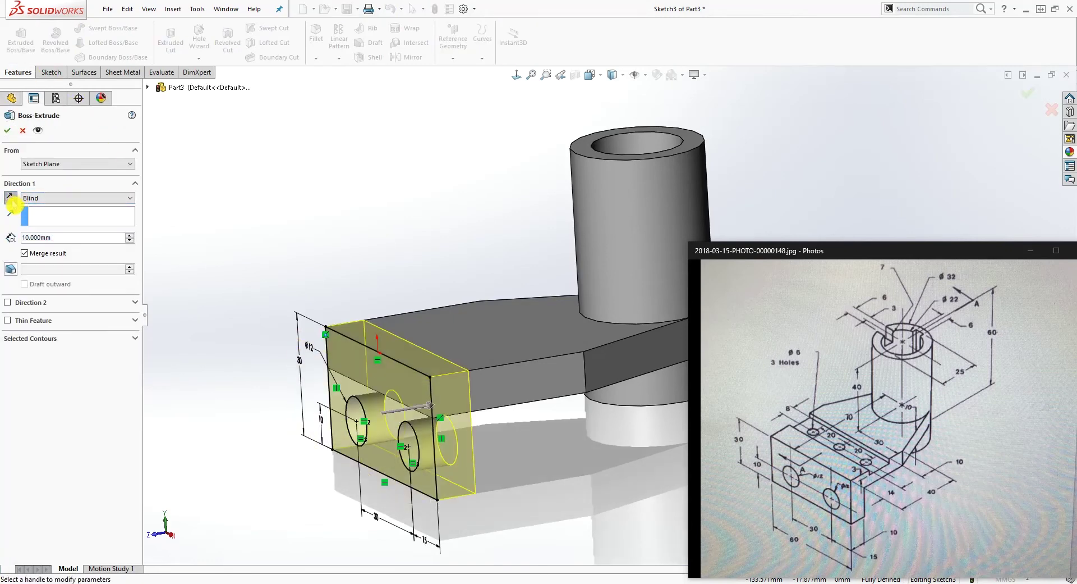
mouse_move(486, 443)
middle_mouse_down()
mouse_move(446, 449)
mouse_move(457, 465)
mouse_move(466, 449)
middle_mouse_up()
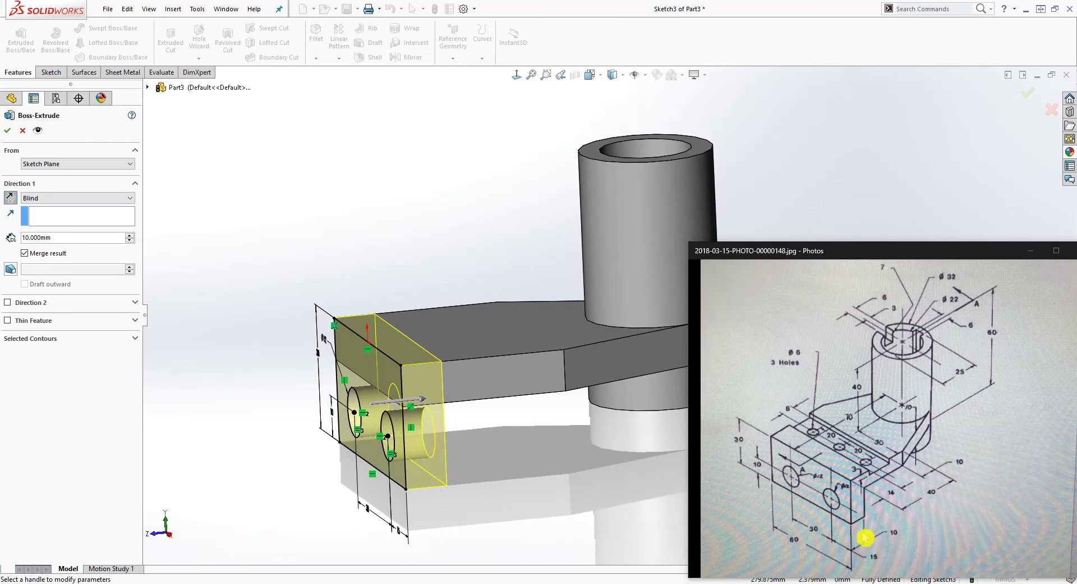
left_click(9, 131)
Sketch a rectangle on the plate's top face, spanning the full width between its two parallel sides.
middle_click_drag(561, 314, 691, 222)
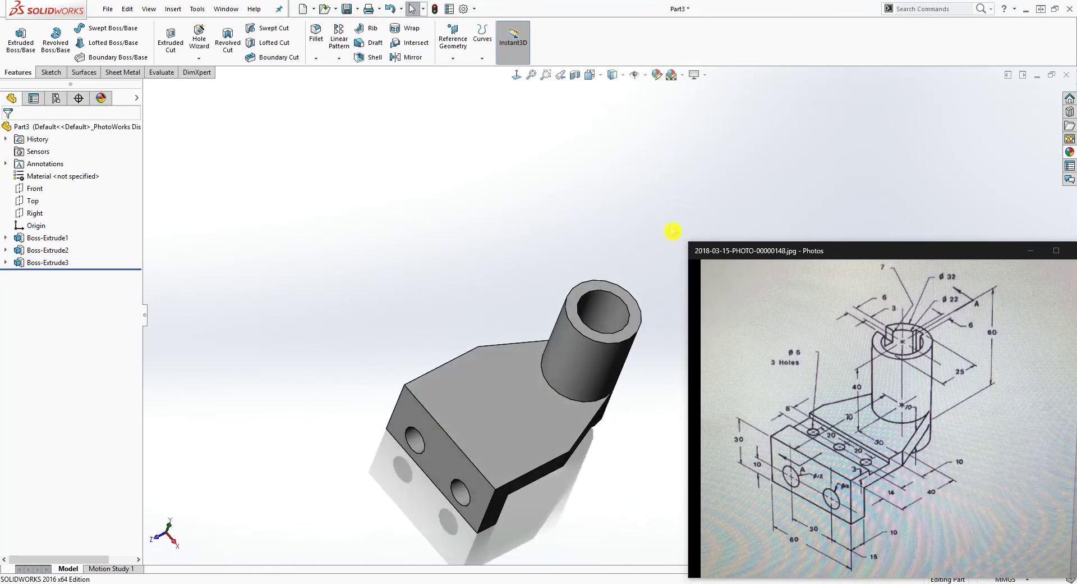
left_click(412, 360)
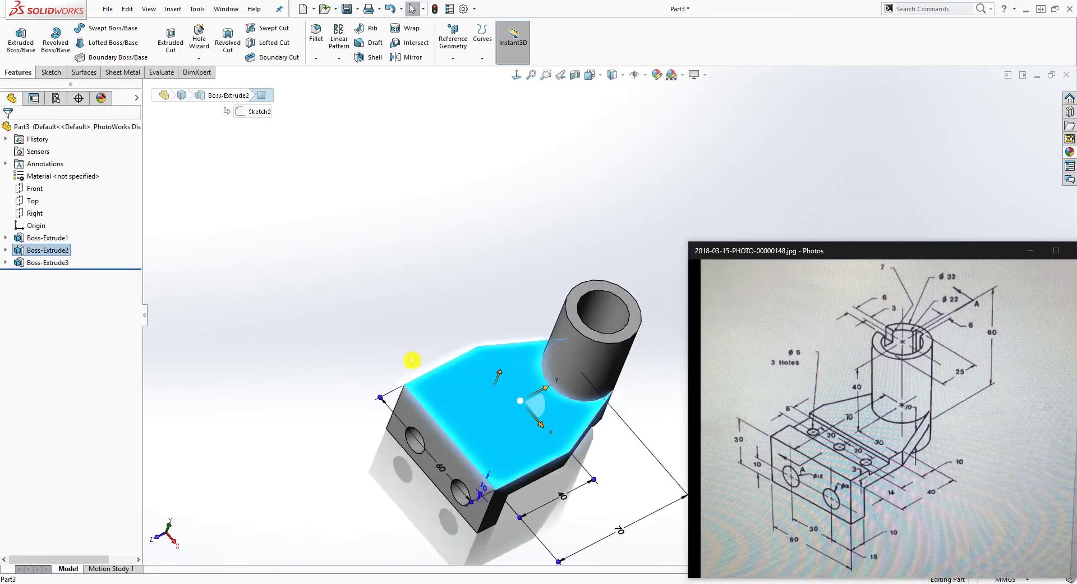
left_click(51, 73)
left_click(16, 39)
scroll(880, 190, "down", 4)
scroll(623, 432, "up", 5)
scroll(611, 443, "down", 1)
scroll(584, 467, "up", 2)
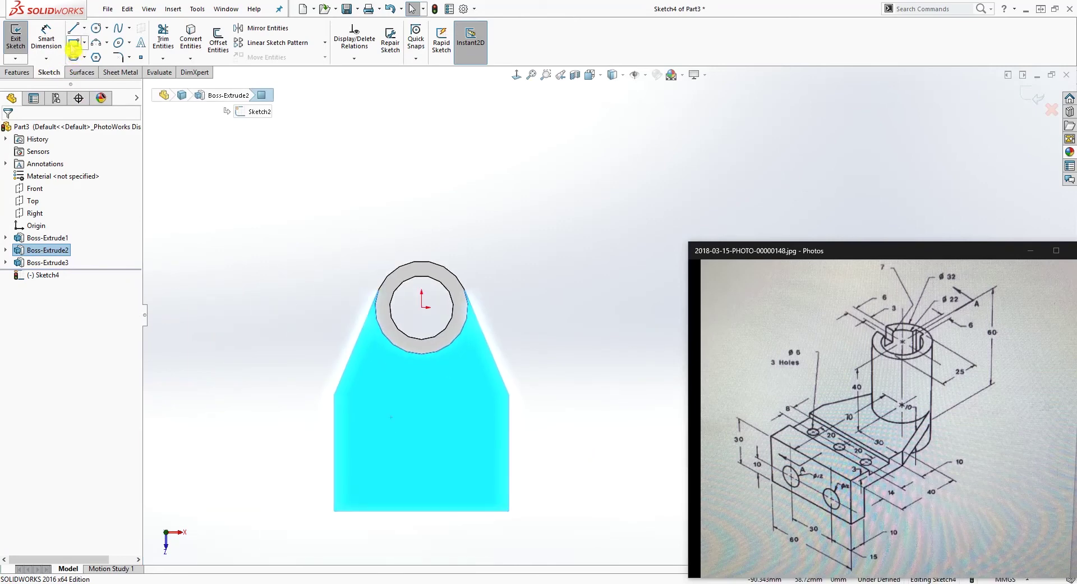
left_click(74, 43)
left_click_drag(335, 429, 509, 476)
key("Escape")
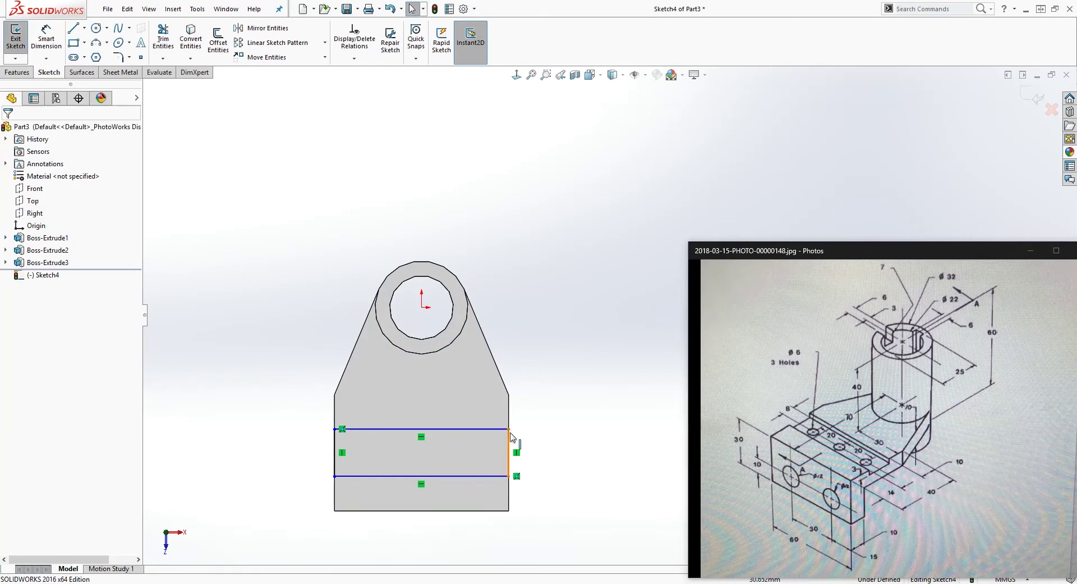
Stretch the rectangle towards the cylinder to a depth of about 19 mm, keeping its corners on the plate's sides.
left_click_drag(509, 429, 509, 424)
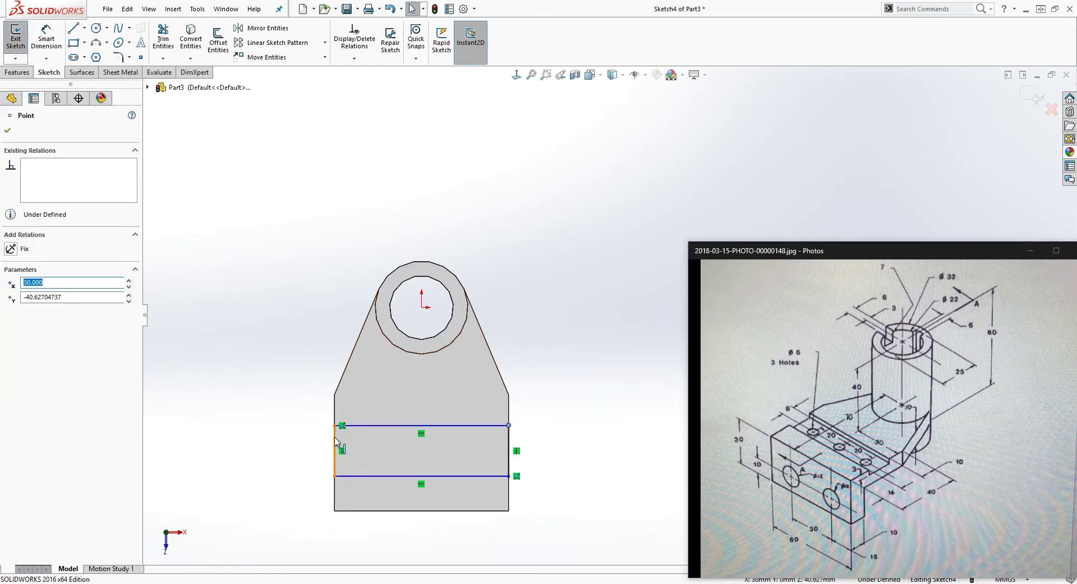
mouse_move(335, 434)
left_mouse_down()
mouse_move(347, 413)
mouse_move(355, 433)
left_mouse_up()
key("Escape")
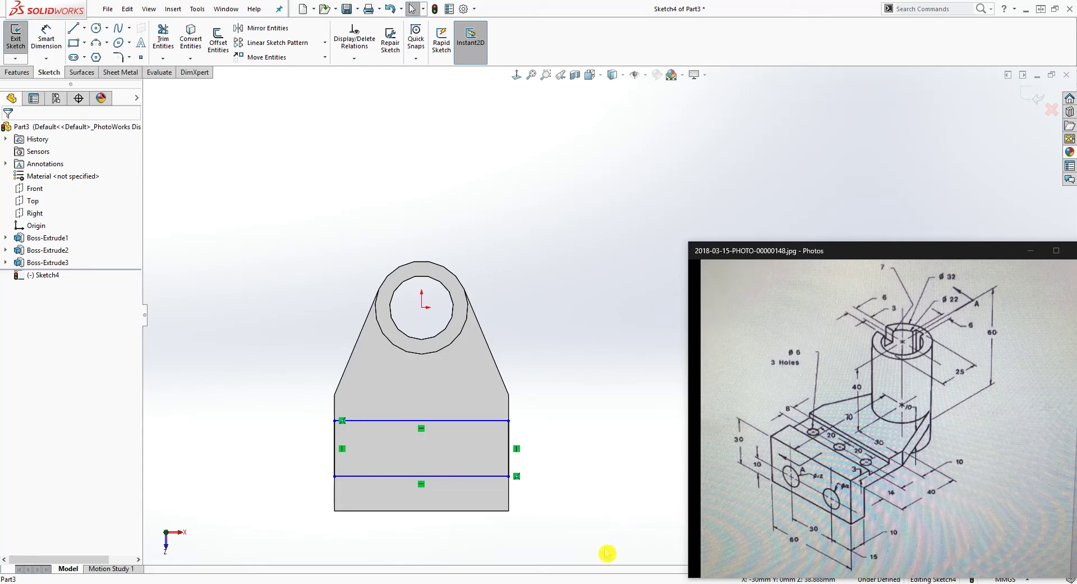
Dimension the distance between the rectangle's two horizontal lines as 16 mm.
right_click_drag(607, 553, 605, 505)
left_click(375, 420)
left_click(370, 475)
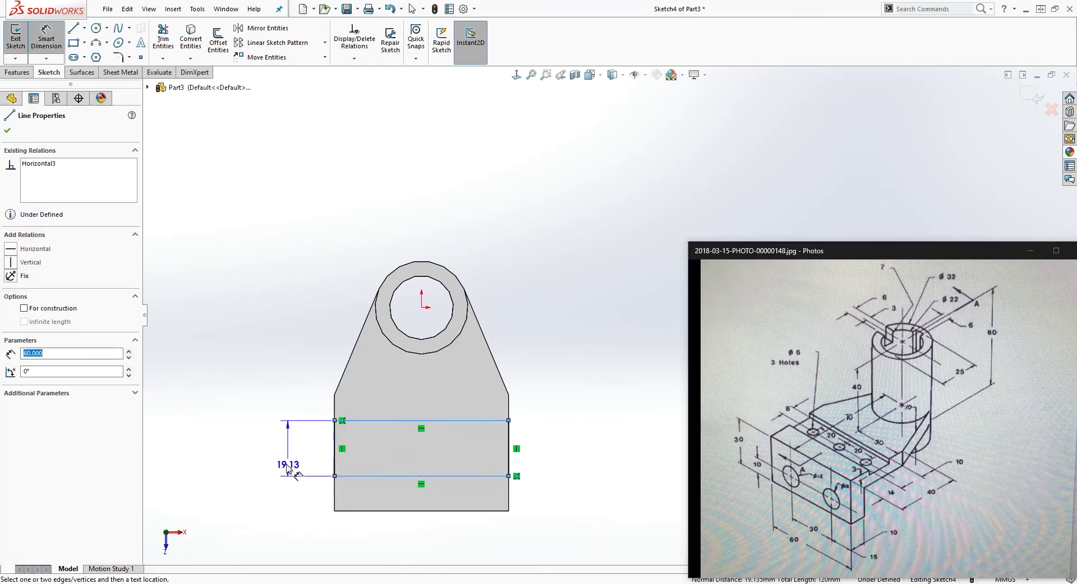
left_click(288, 466)
type("16")
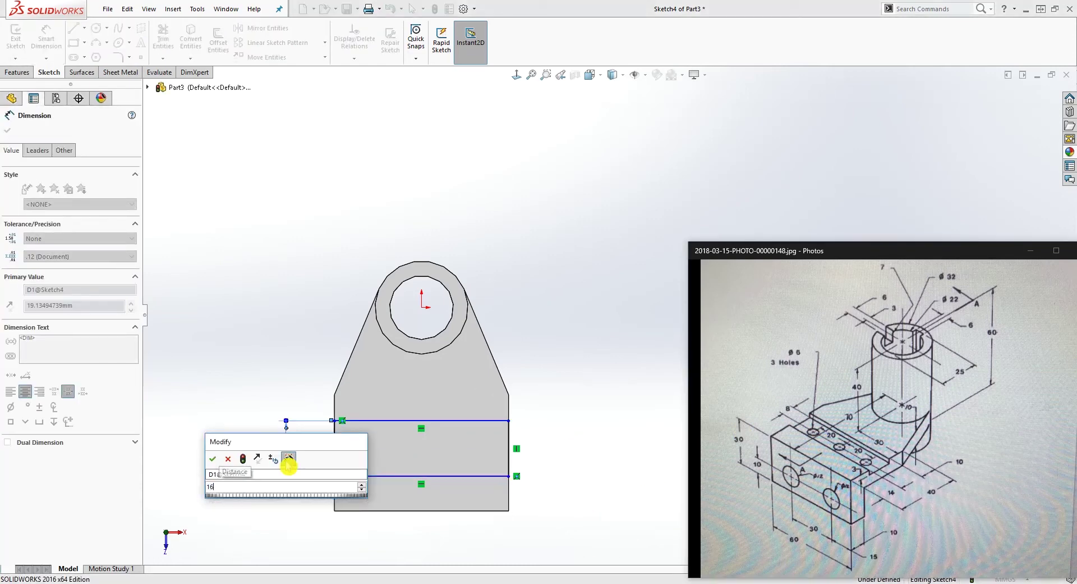
key("Return")
key("Escape")
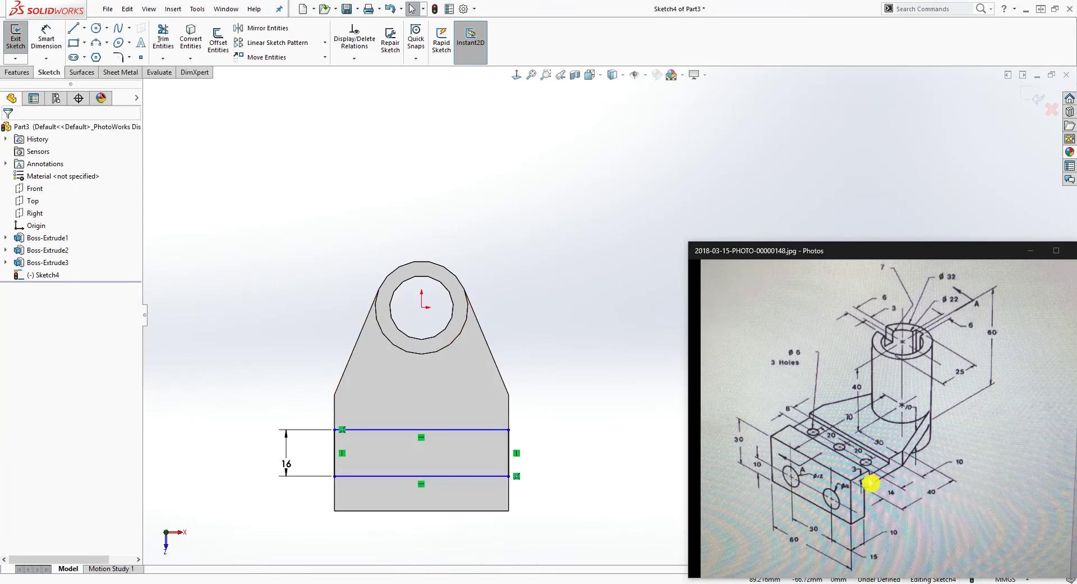
Dimension the rectangle's near line 14 mm from the front edge of the plate.
right_click_drag(569, 528, 501, 373)
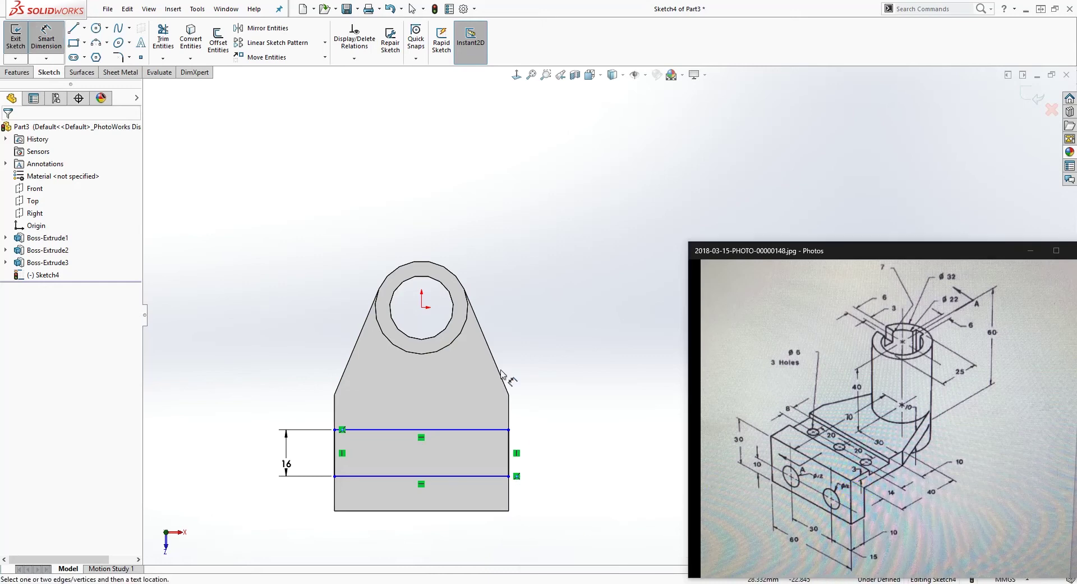
left_click(486, 477)
left_click(498, 510)
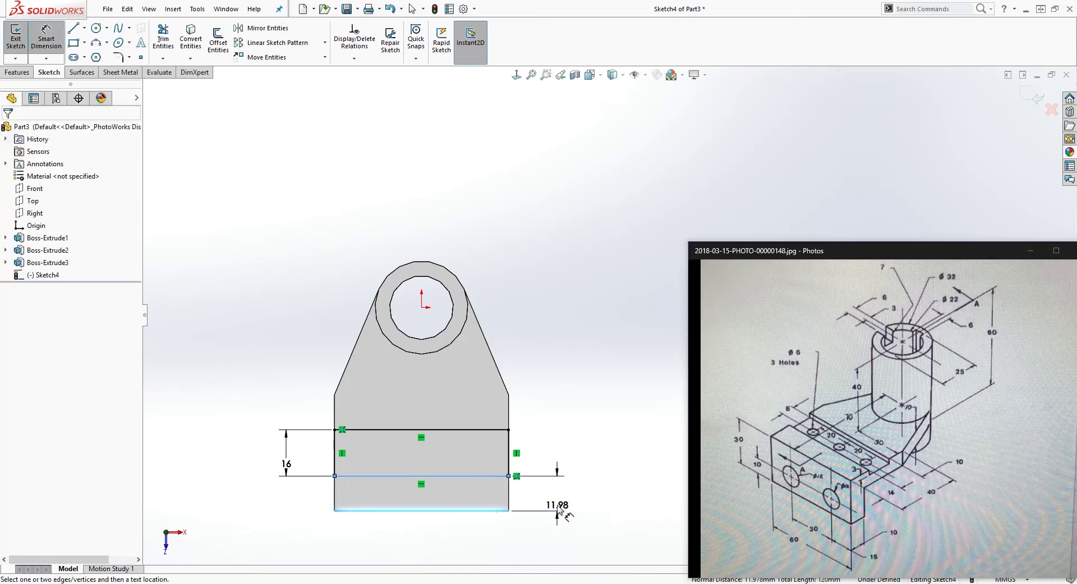
left_click(558, 504)
type("14")
key("Return")
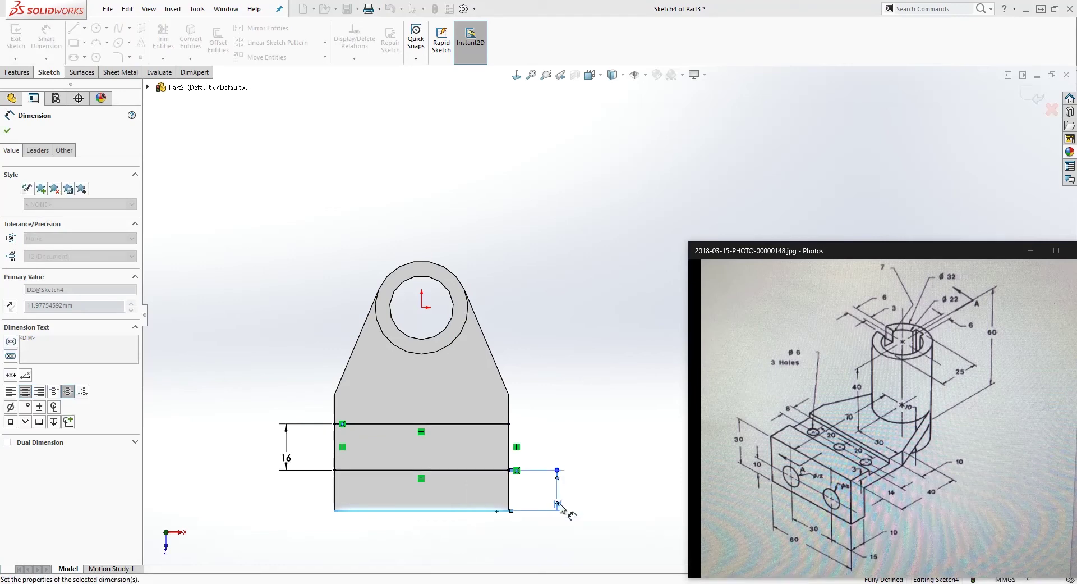
Cut the rectangle 3 mm blind into the plate as an extruded cut, forming a shallow groove across it.
mouse_move(552, 498)
middle_mouse_down()
mouse_move(521, 341)
mouse_move(449, 404)
middle_mouse_up()
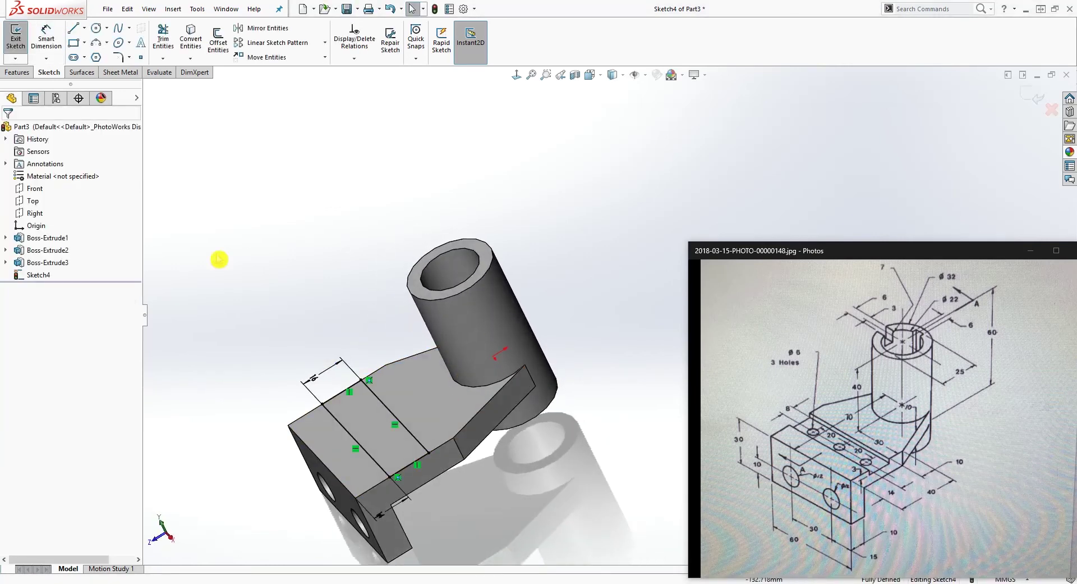
left_click(20, 74)
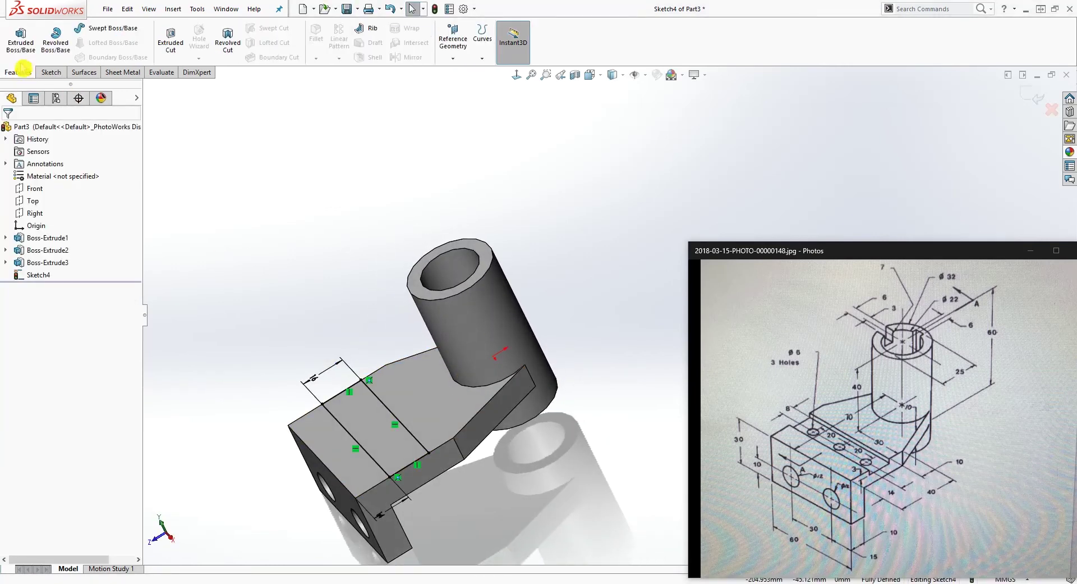
left_click(170, 39)
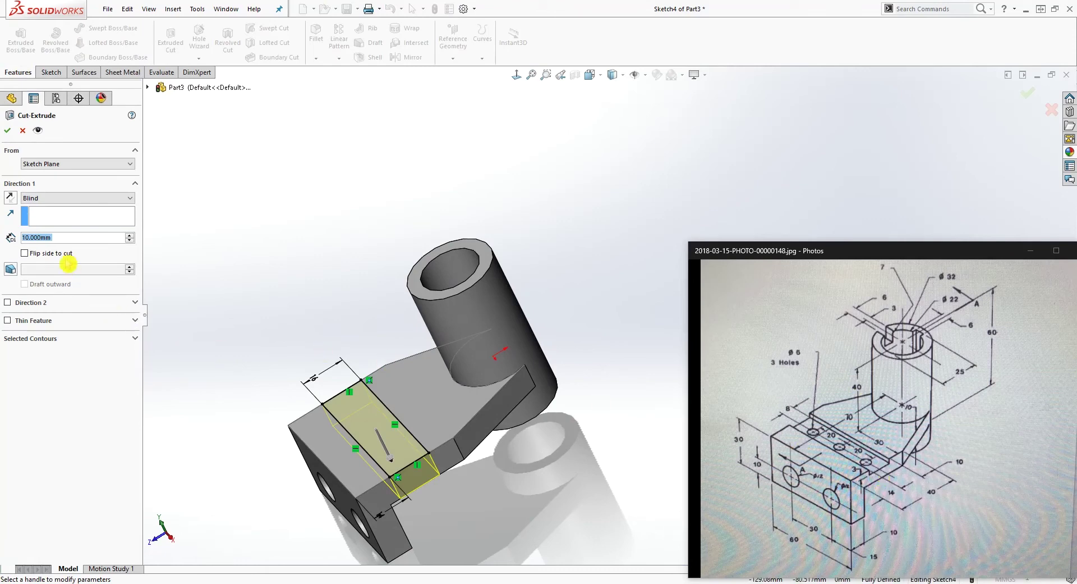
type("3")
key("Return")
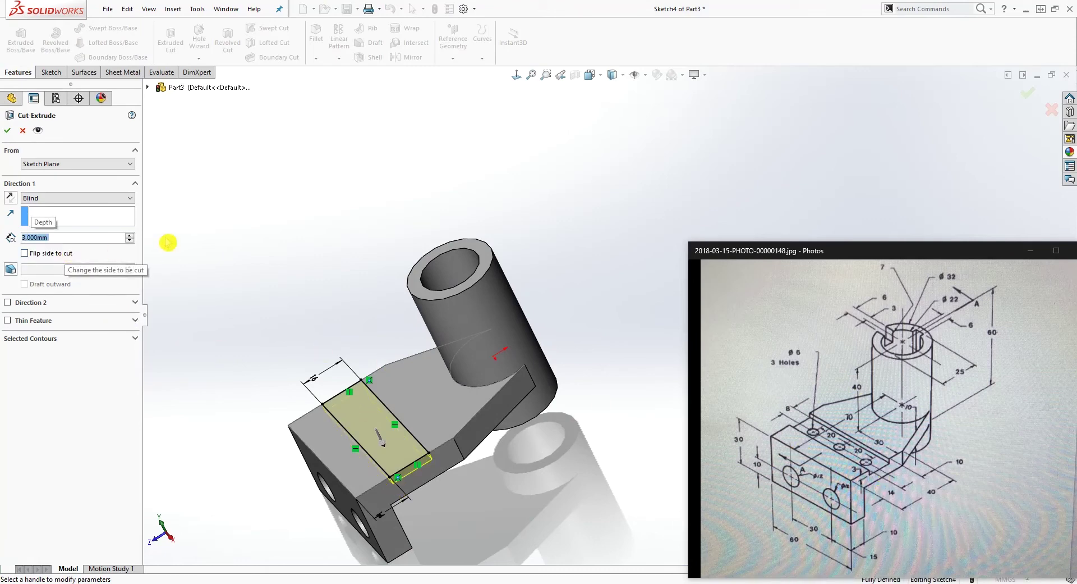
left_click(8, 132)
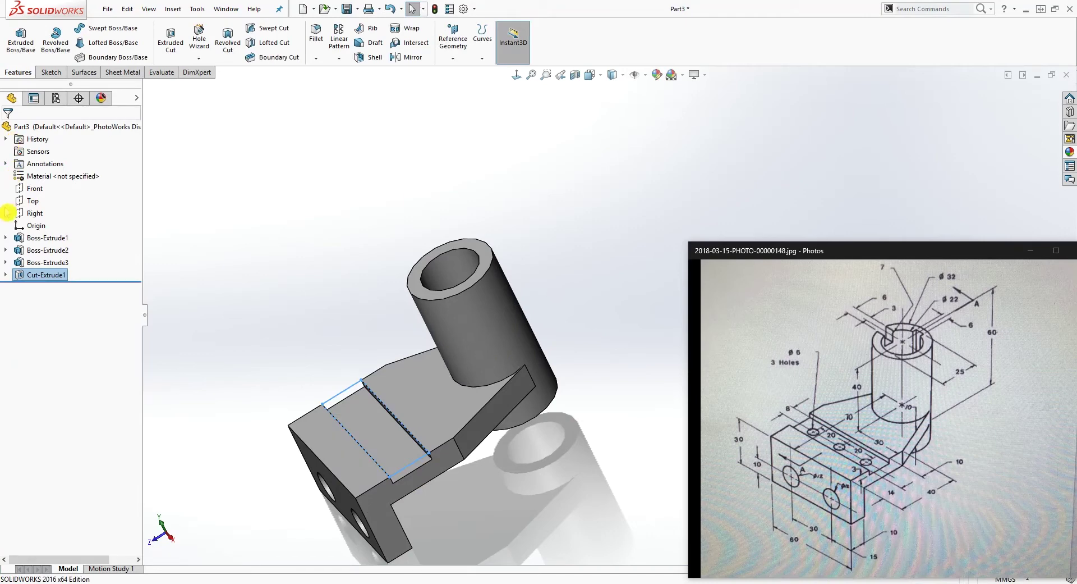
Start a Hole Wizard hole and place three position points about 18 mm apart in a row on the groove's floor.
middle_click_drag(238, 256, 564, 440)
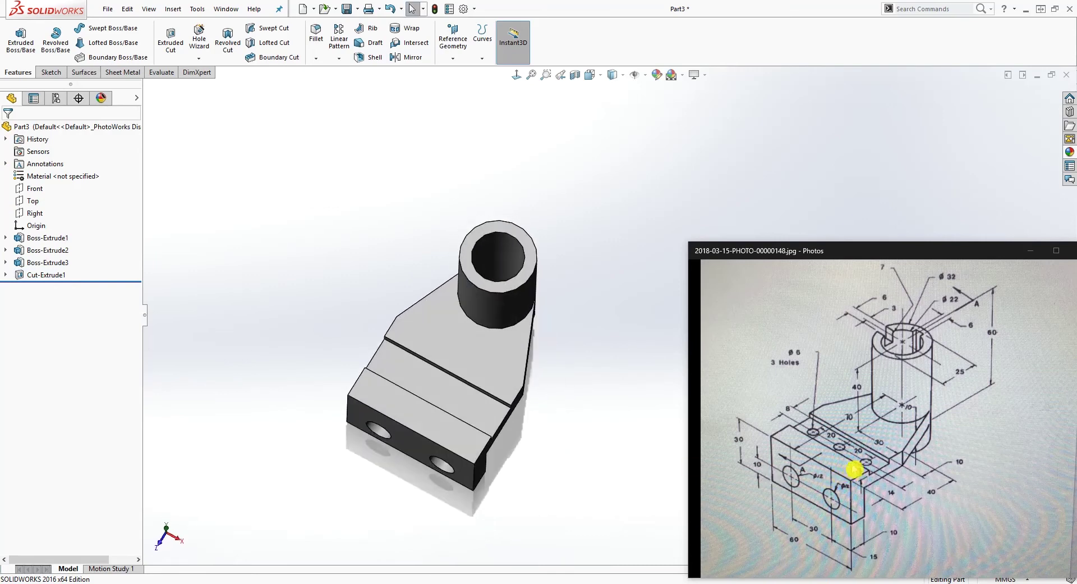
left_click(200, 60)
left_click(222, 73)
left_click(516, 74)
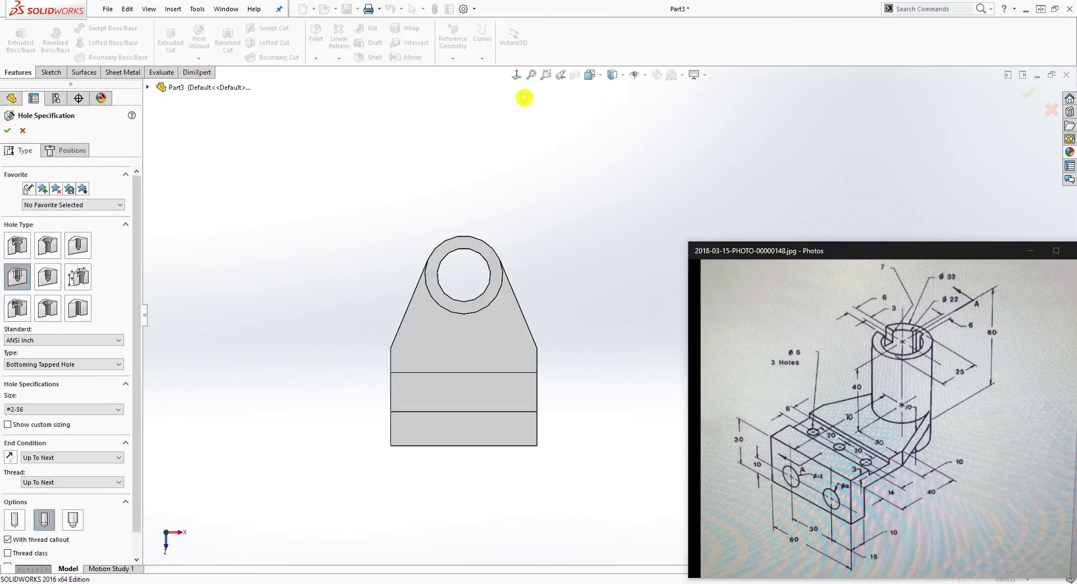
left_click(66, 150)
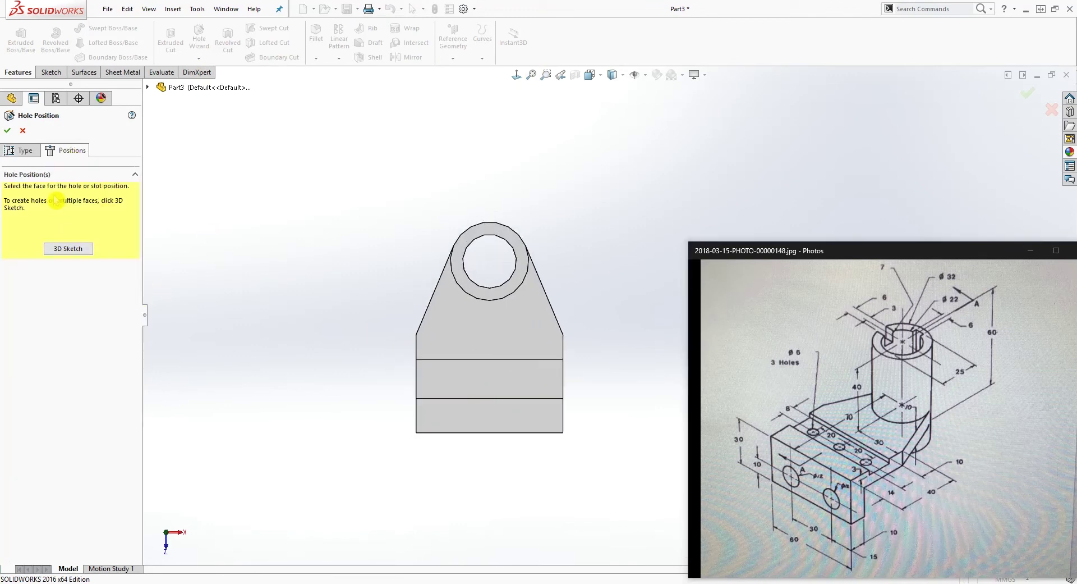
left_click(443, 384)
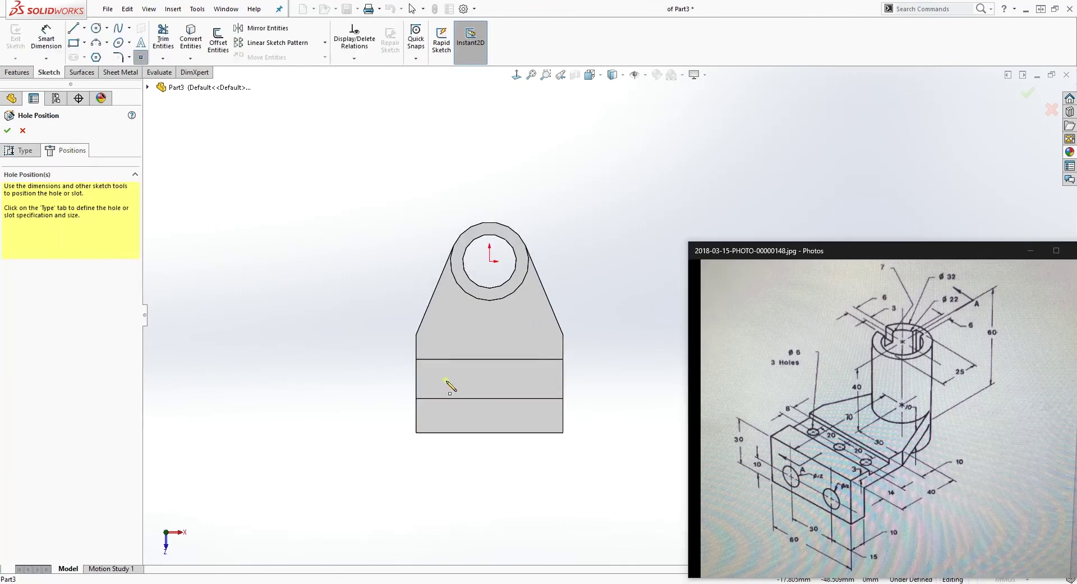
left_click(446, 381)
left_click(489, 381)
left_click(536, 382)
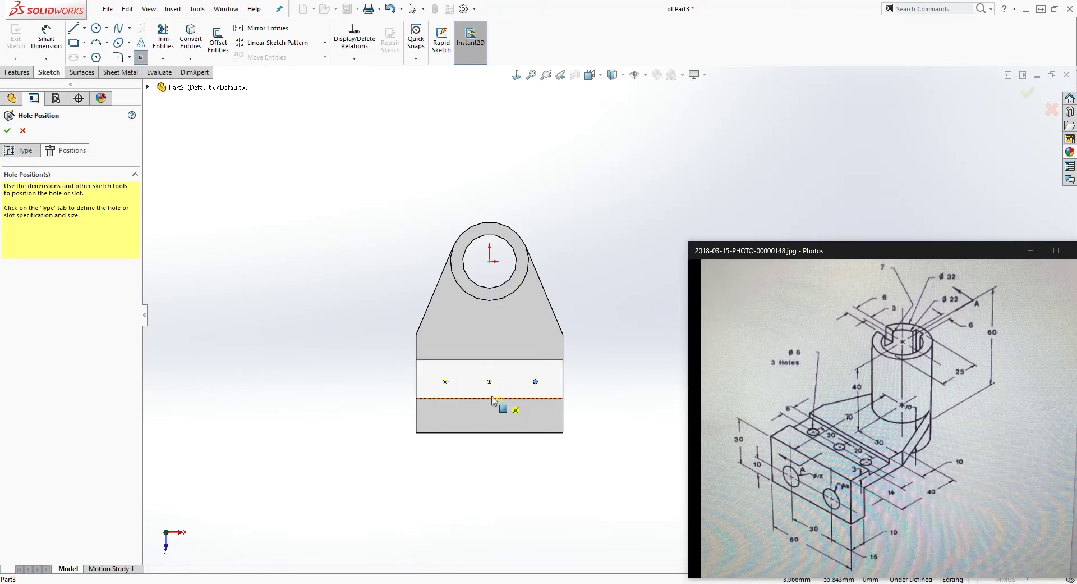
key("Escape")
Align the three hole position points with a Horizontal relation.
scroll(533, 418, "down", 2)
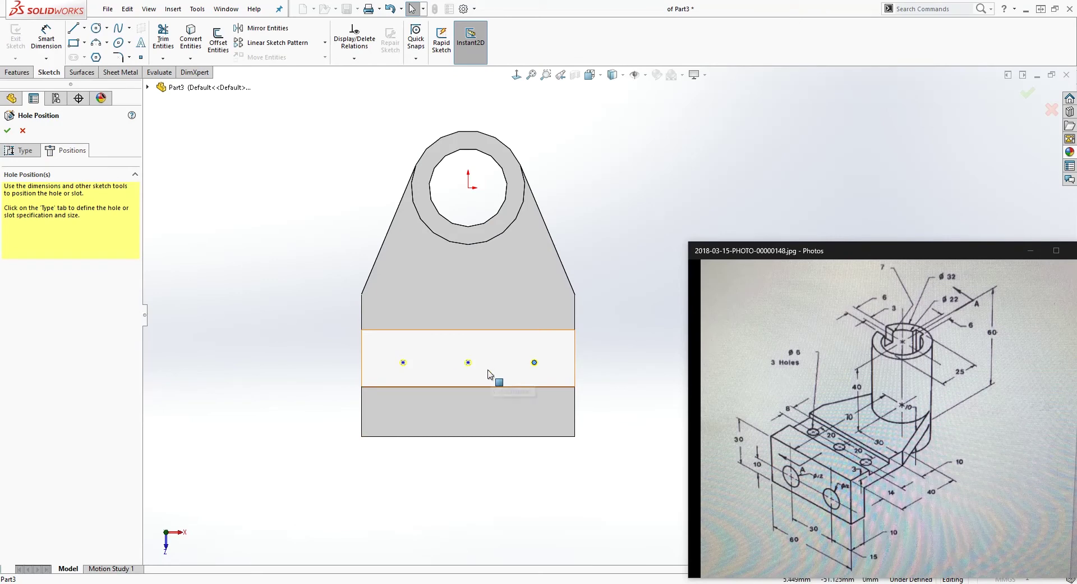
scroll(547, 380, "down", 2)
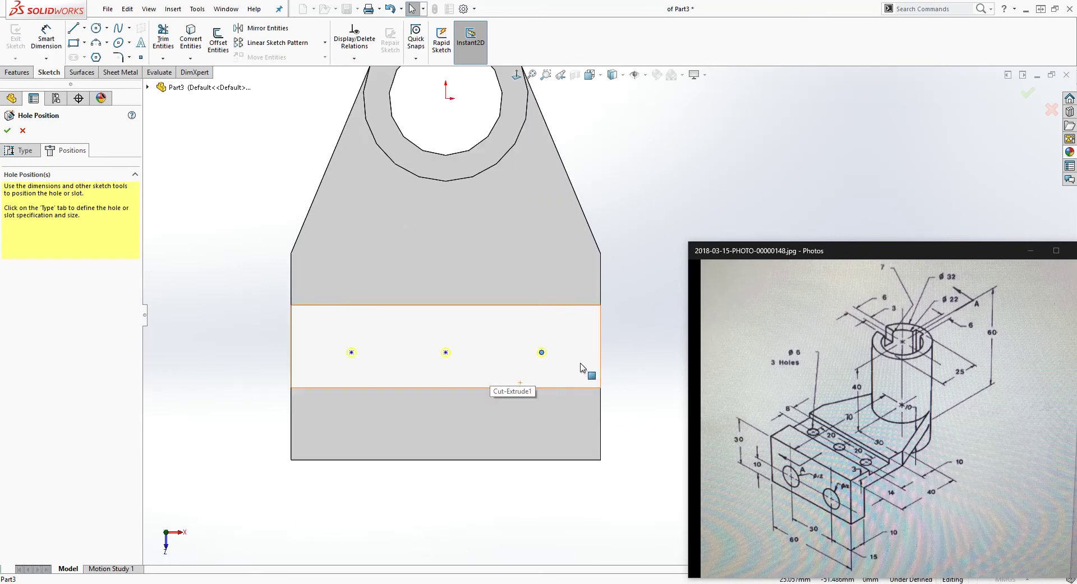
left_click(542, 352)
left_click(446, 352, "ctrl")
left_click(352, 353, "ctrl")
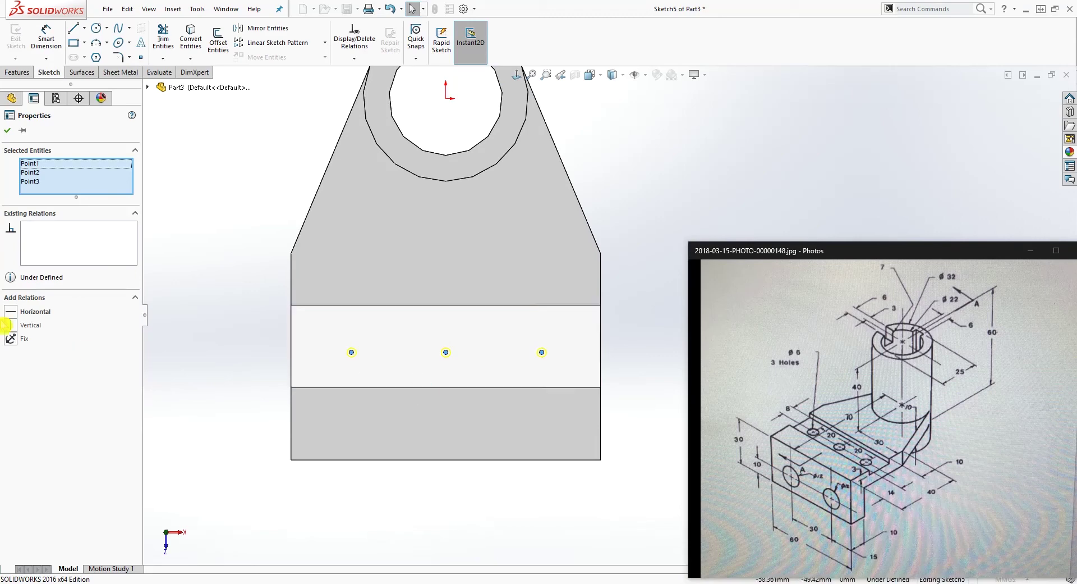
left_click(11, 312)
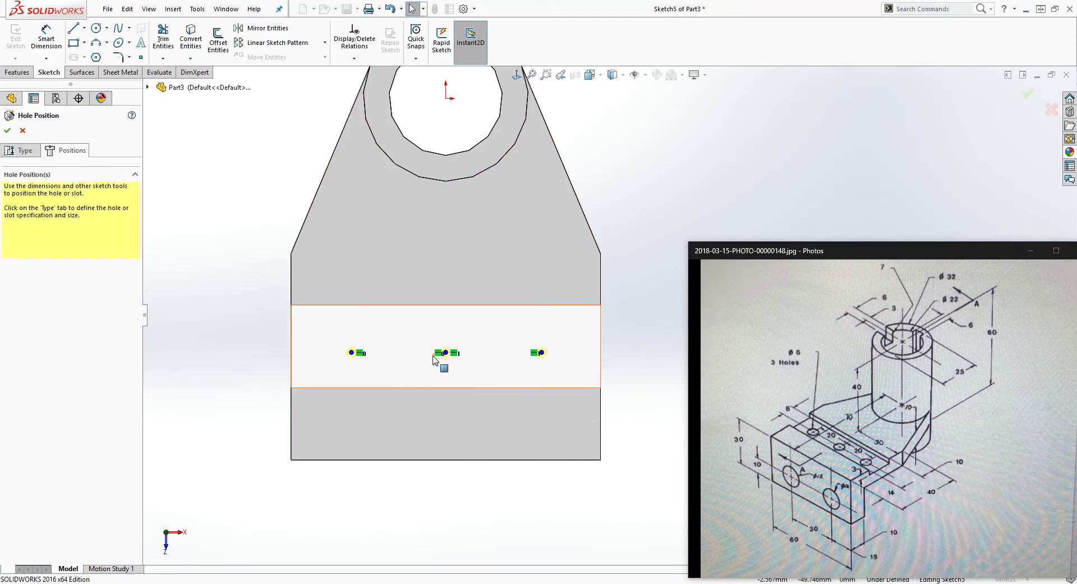
Dimension the left hole point 8 mm from the groove edge nearest the cylinder.
right_click_drag(249, 435, 245, 368)
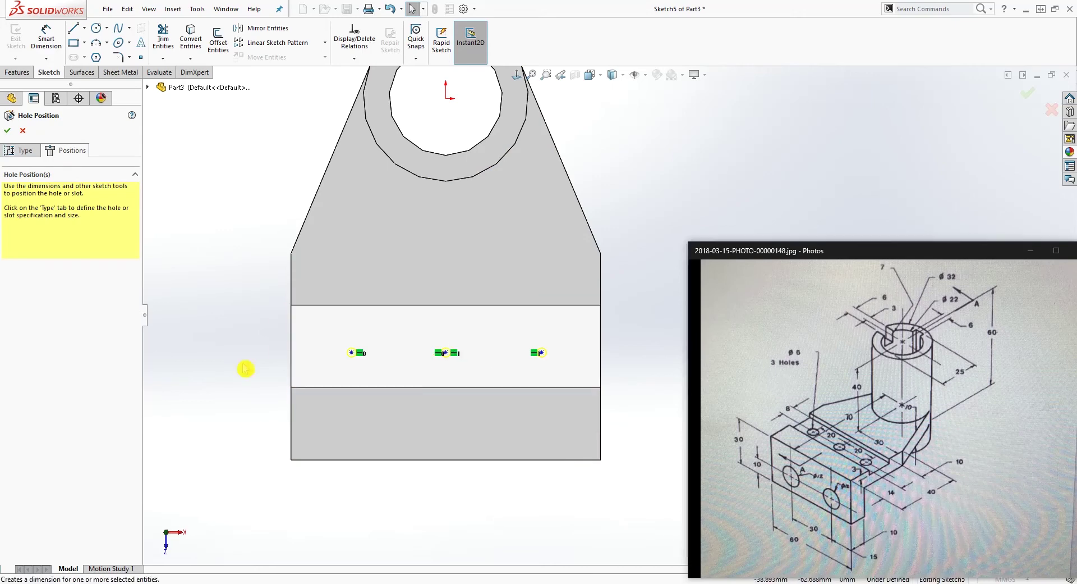
left_click(303, 309)
left_click(351, 353)
left_click(237, 334)
type("8")
key("Return")
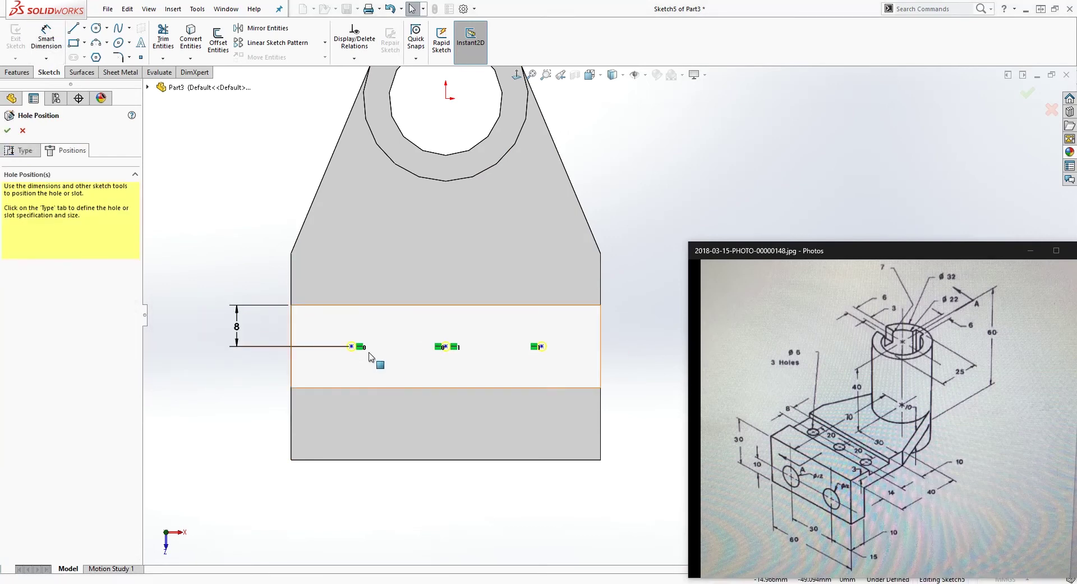
Dimension the spacing between the left and middle hole points as 20 mm.
right_click_drag(404, 540, 393, 477)
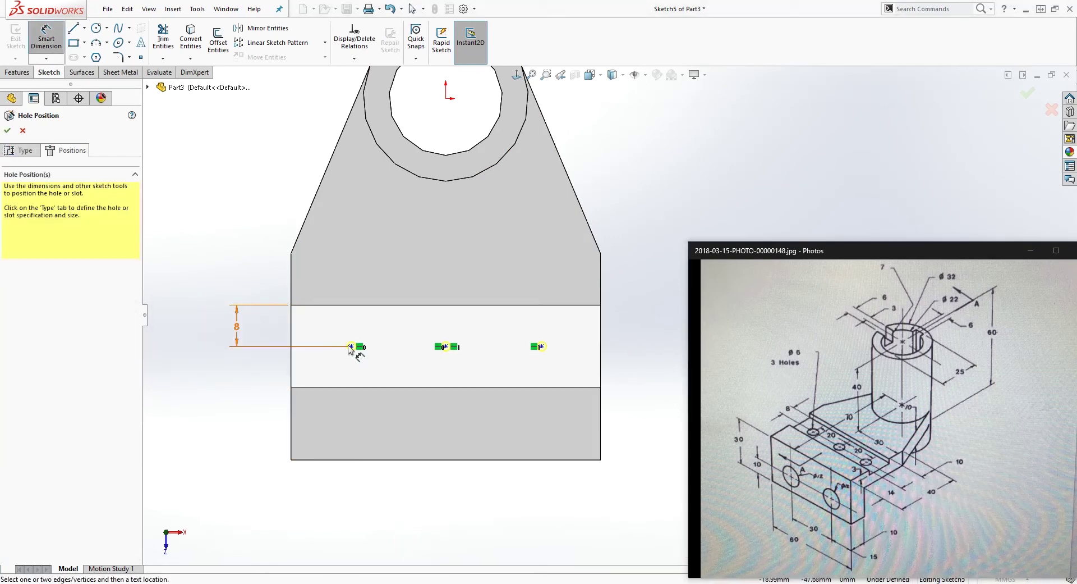
left_click(352, 348)
left_click(446, 346)
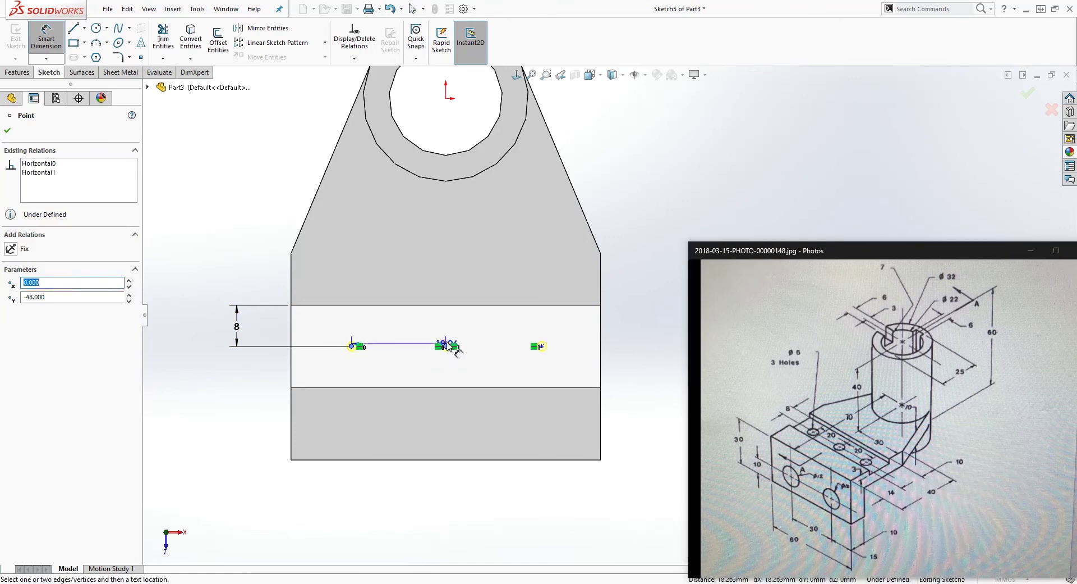
left_click(426, 287)
type("20")
key("Return")
Dimension the spacing between the middle and right hole points as 20 mm.
right_click_drag(466, 480, 474, 346)
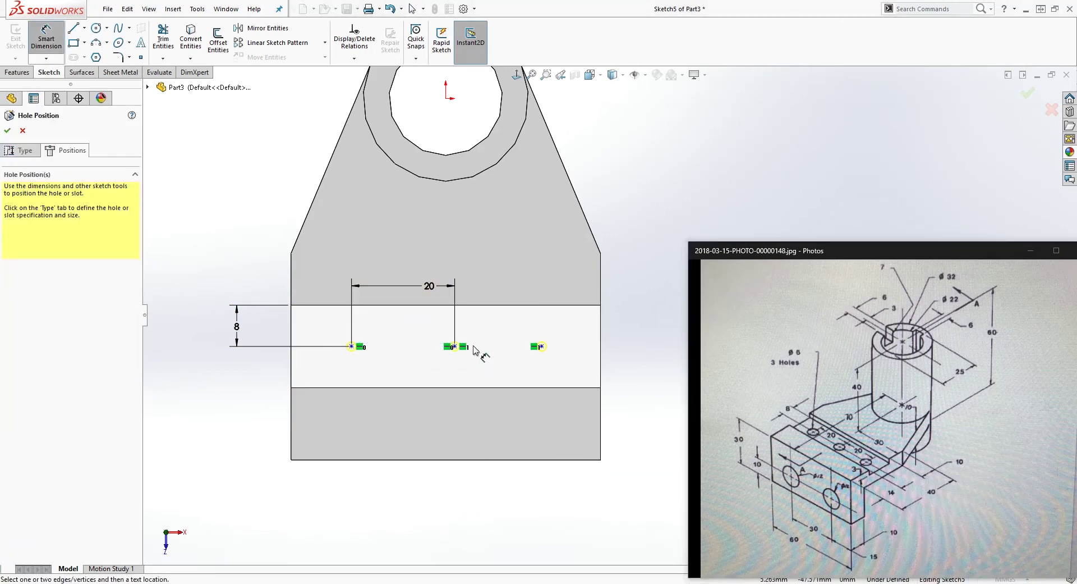
left_click(454, 346)
left_click(542, 347)
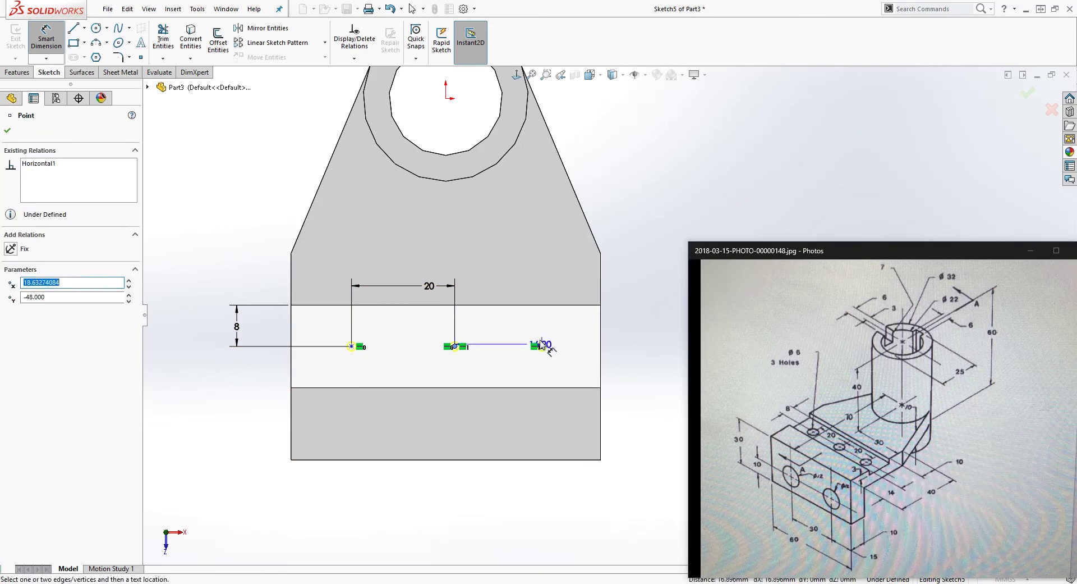
left_click(525, 284)
type("20")
key("Return")
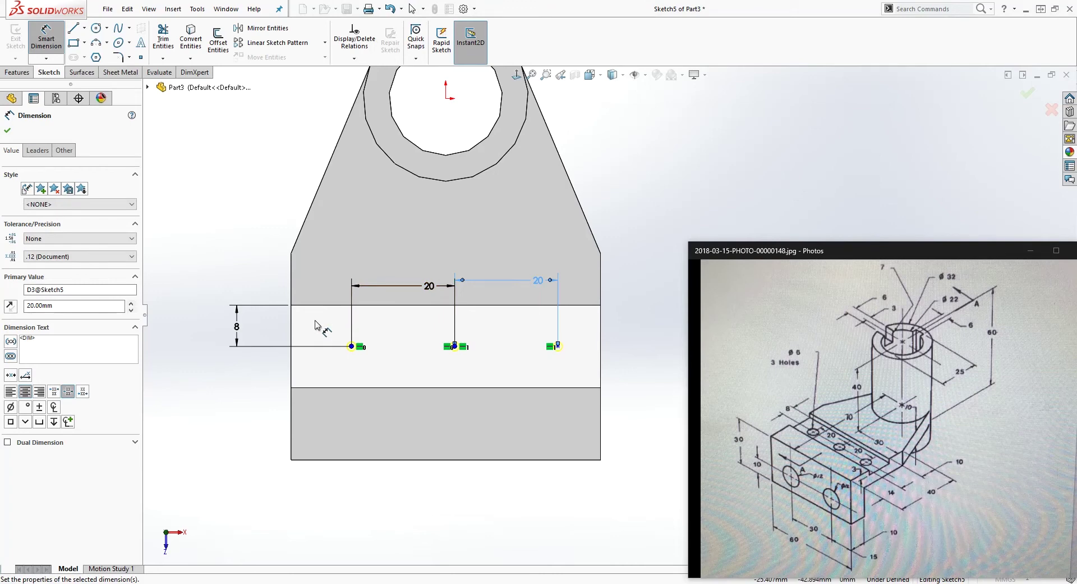
key("Escape")
left_click(863, 459)
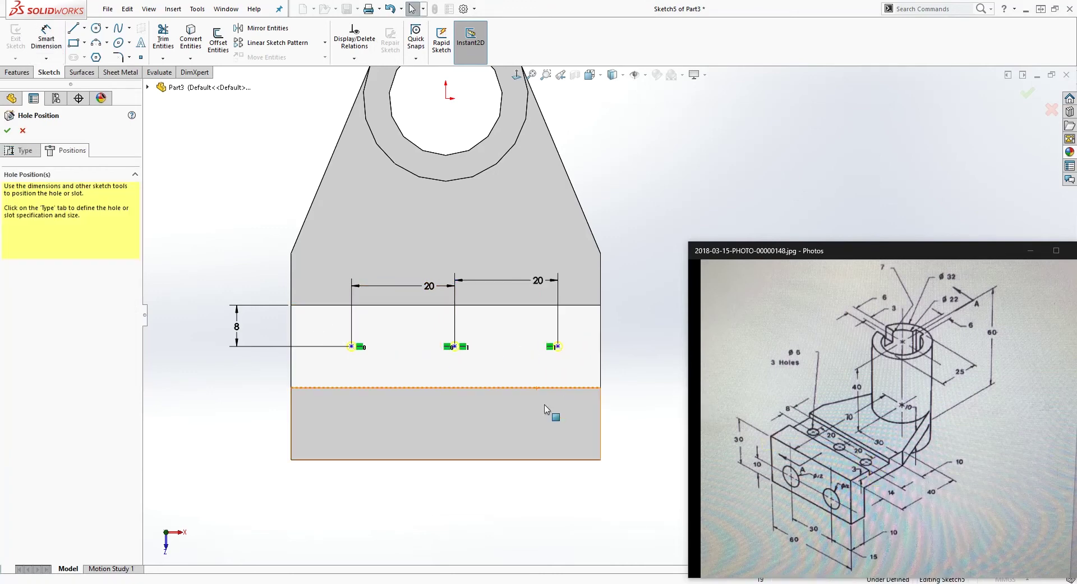
left_click(482, 520)
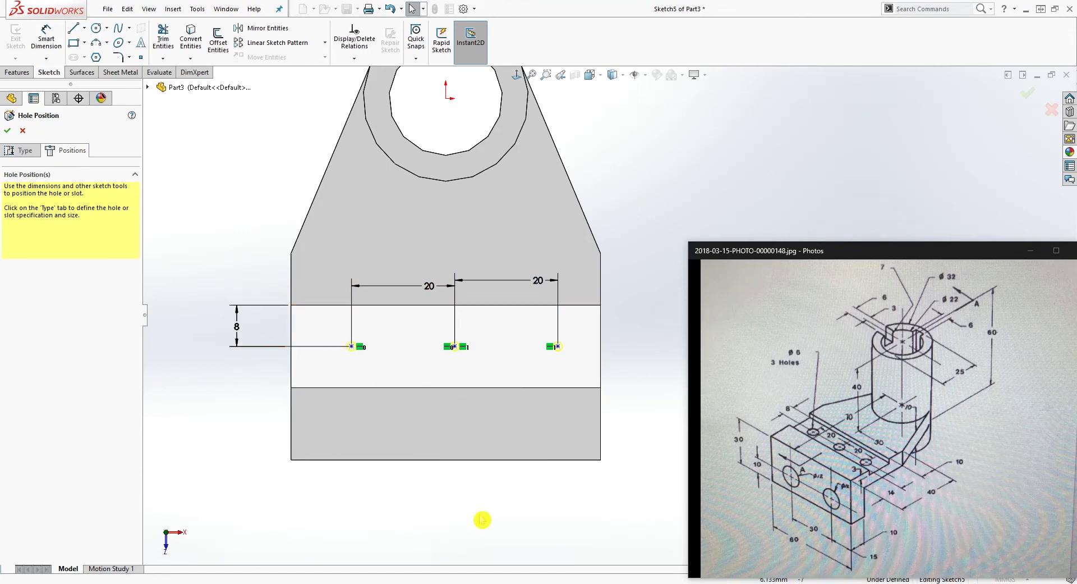
Dimension the right hole point 10 mm from the plate's right edge.
right_click_drag(482, 520, 493, 449)
left_click(558, 346)
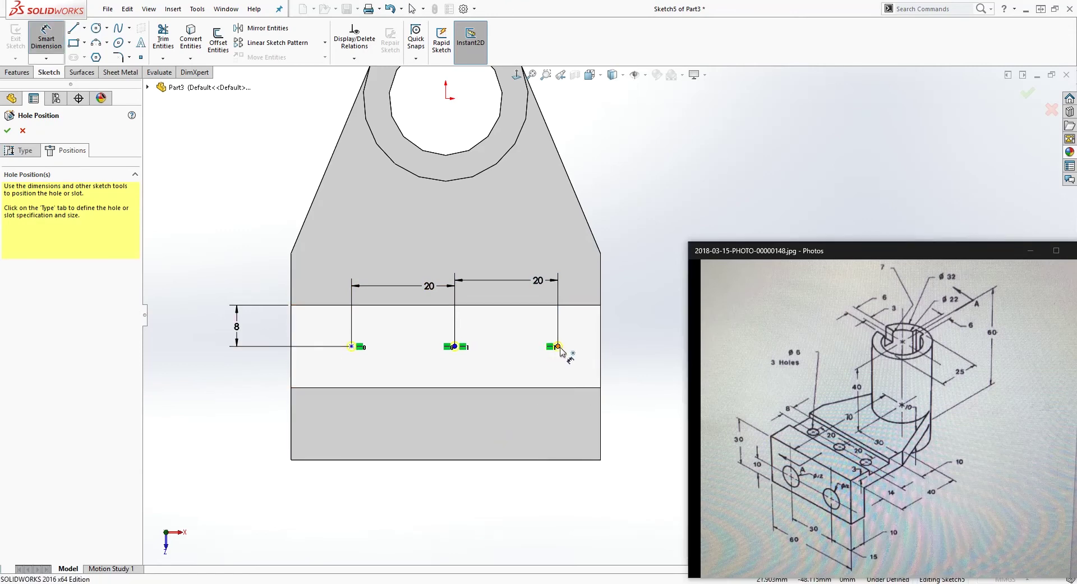
left_click(600, 337)
left_click(592, 283)
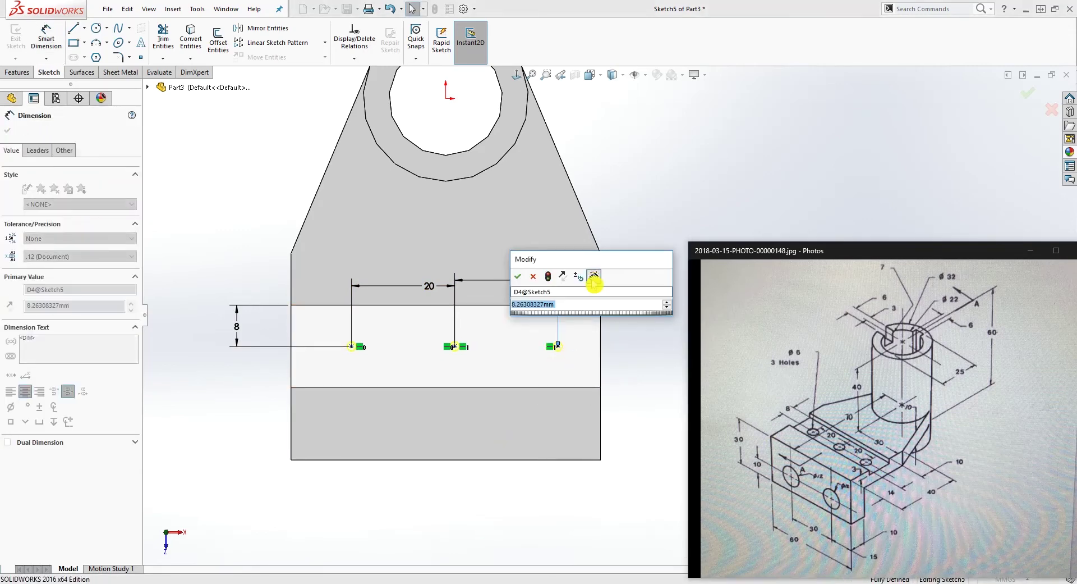
type("10")
key("Return")
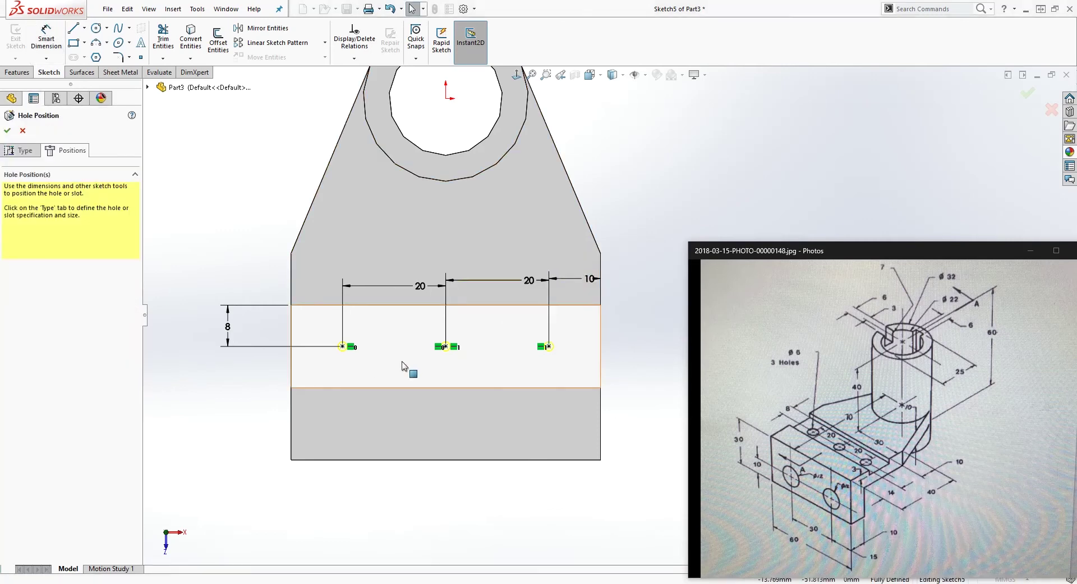
Try to add a Vertical relation between the middle hole point and the origin.
left_click(446, 346)
scroll(459, 259, "up", 2)
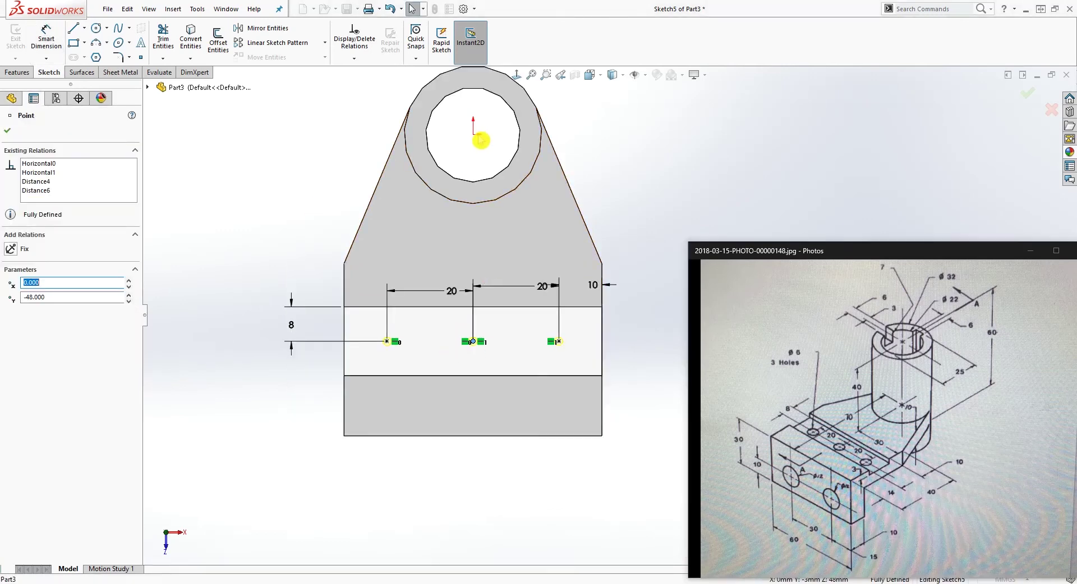
left_click(475, 135, "ctrl")
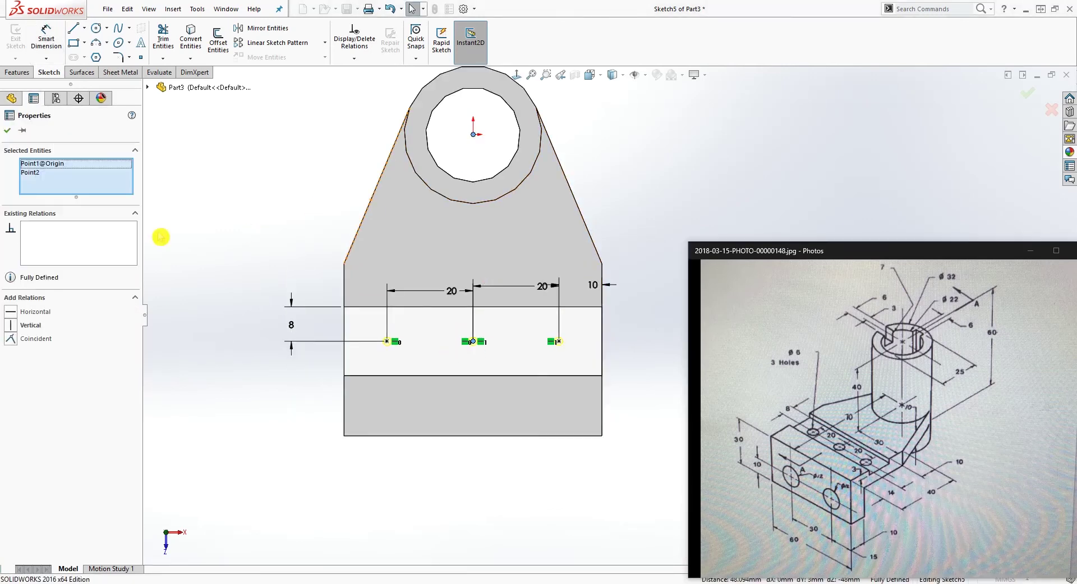
left_click(17, 329)
key("ctrl+z")
key("Escape")
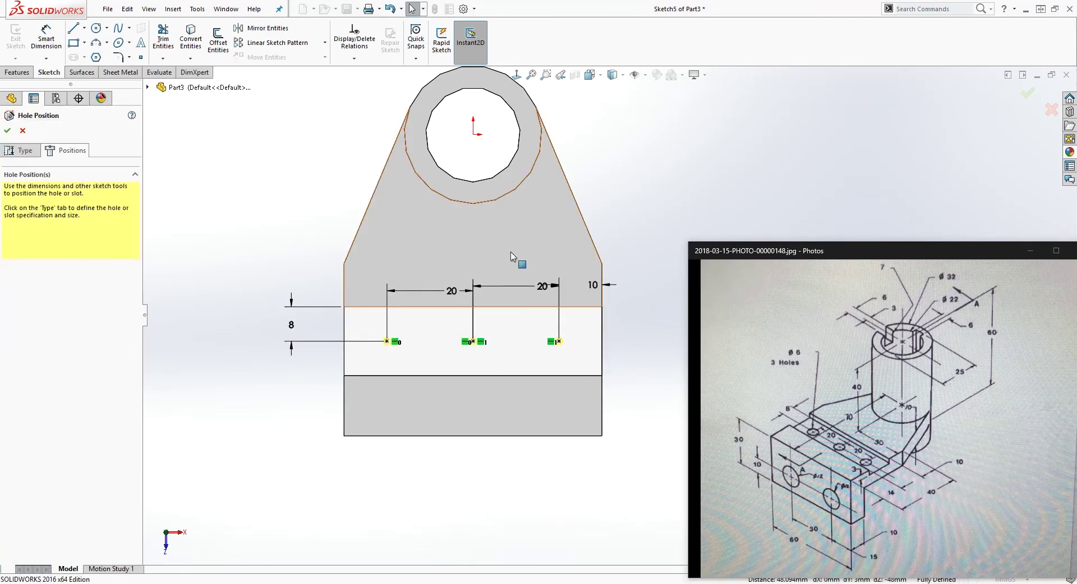
Move the 10 mm dimension text outside the plate's right edge, beside the groove.
left_click(586, 288)
mouse_move(530, 247)
left_mouse_down()
mouse_move(630, 320)
mouse_move(601, 303)
mouse_move(538, 253)
mouse_move(639, 314)
left_mouse_up()
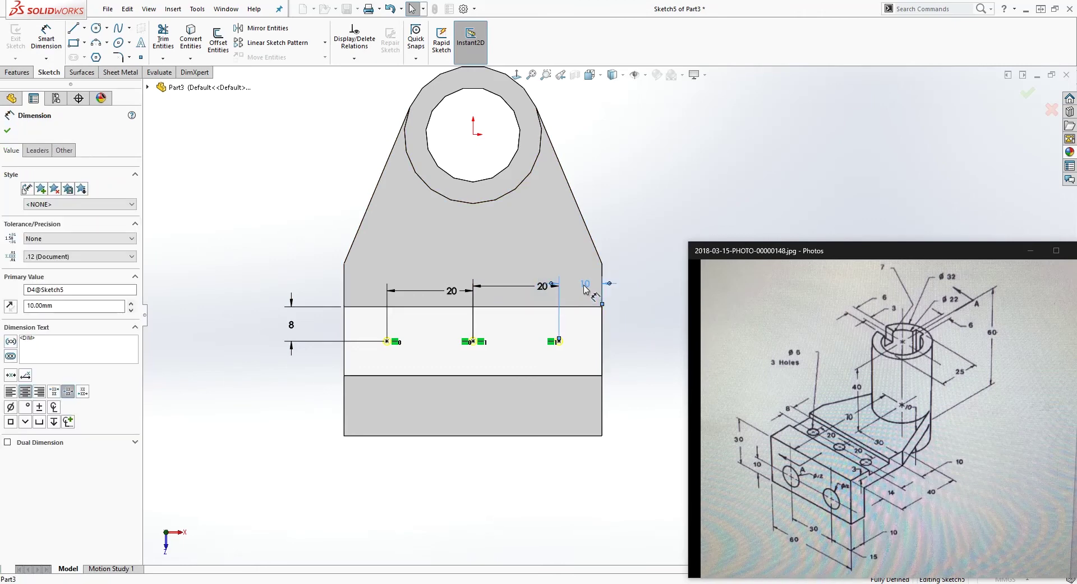
key("Escape")
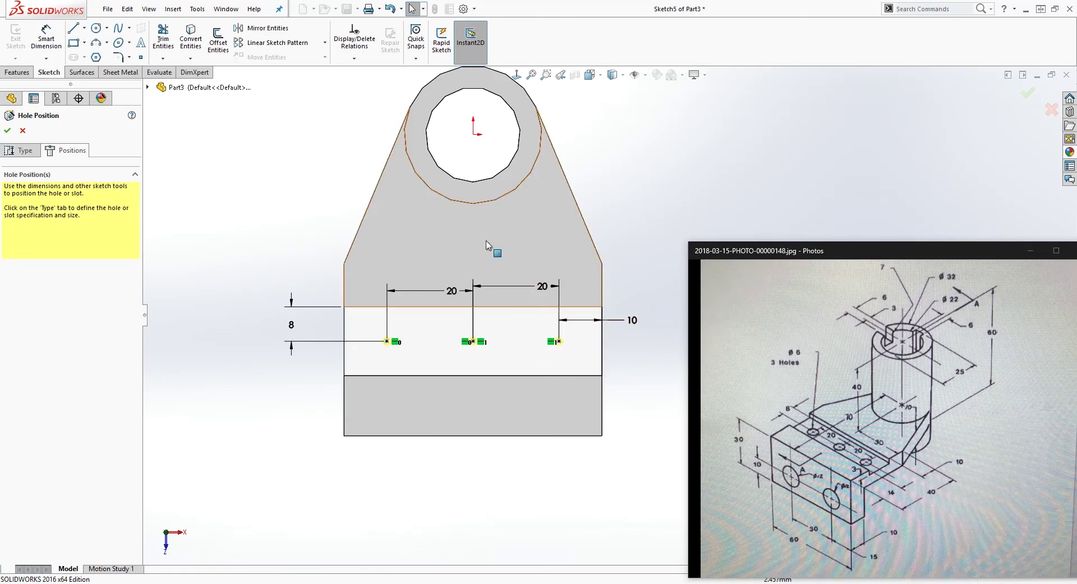
scroll(617, 339, "down", 2)
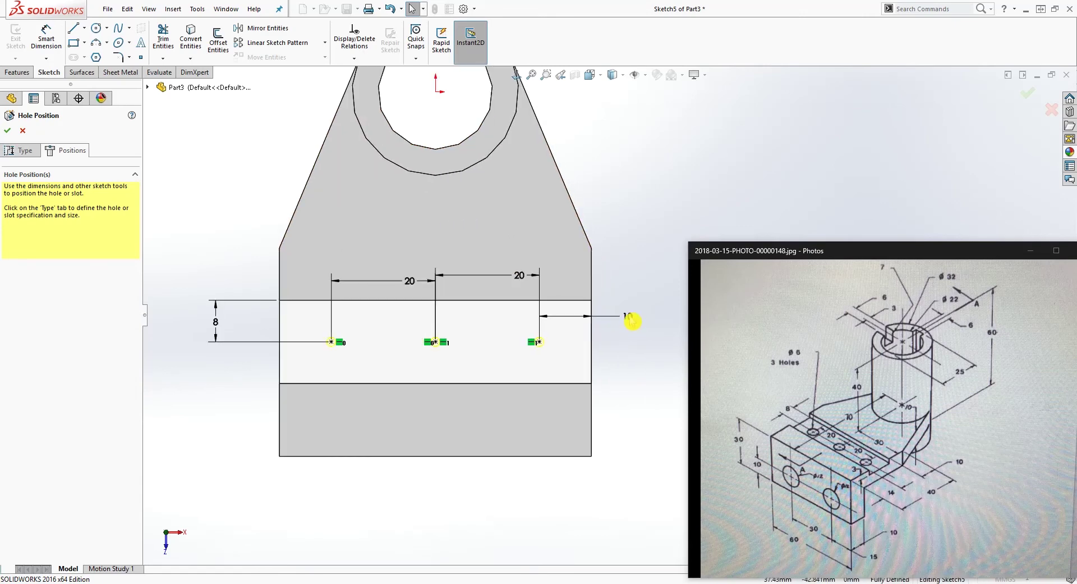
Change the hole specification to a plain Hole with the ANSI Metric standard and the Drill sizes type.
left_click(110, 181)
left_click(20, 152)
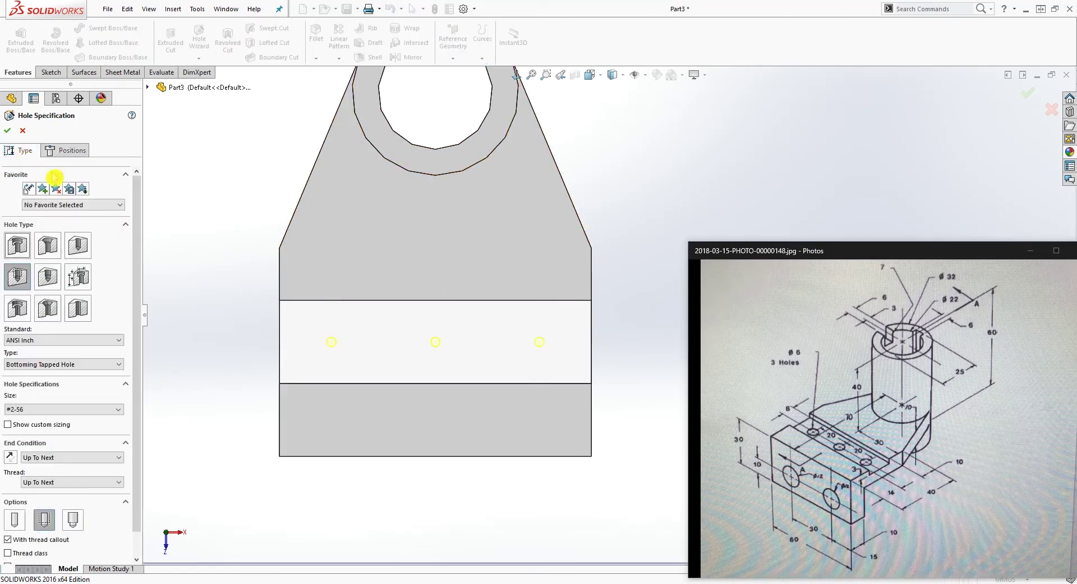
left_click(79, 252)
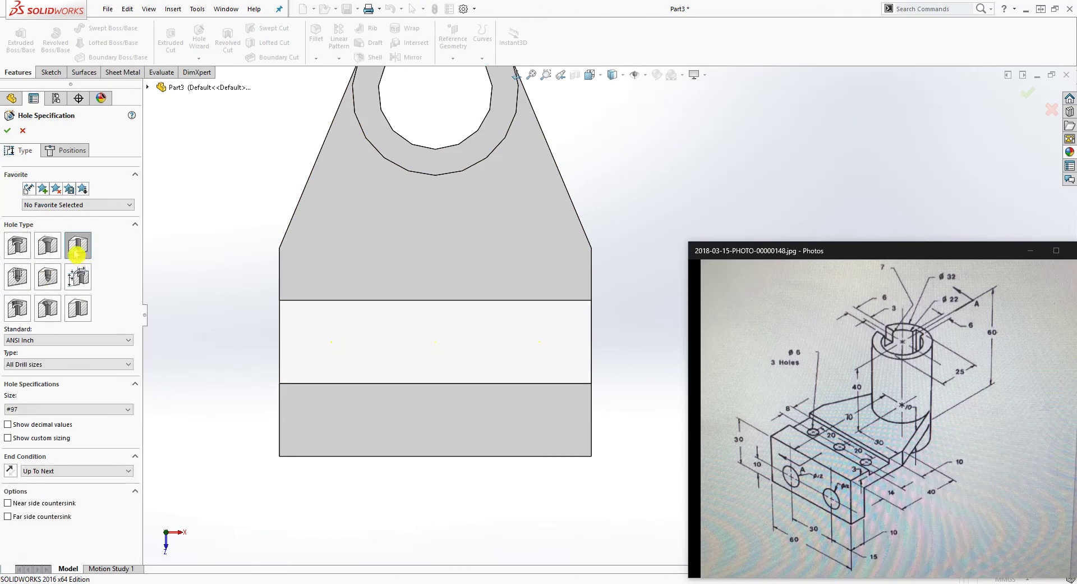
left_click(53, 340)
left_click(49, 352)
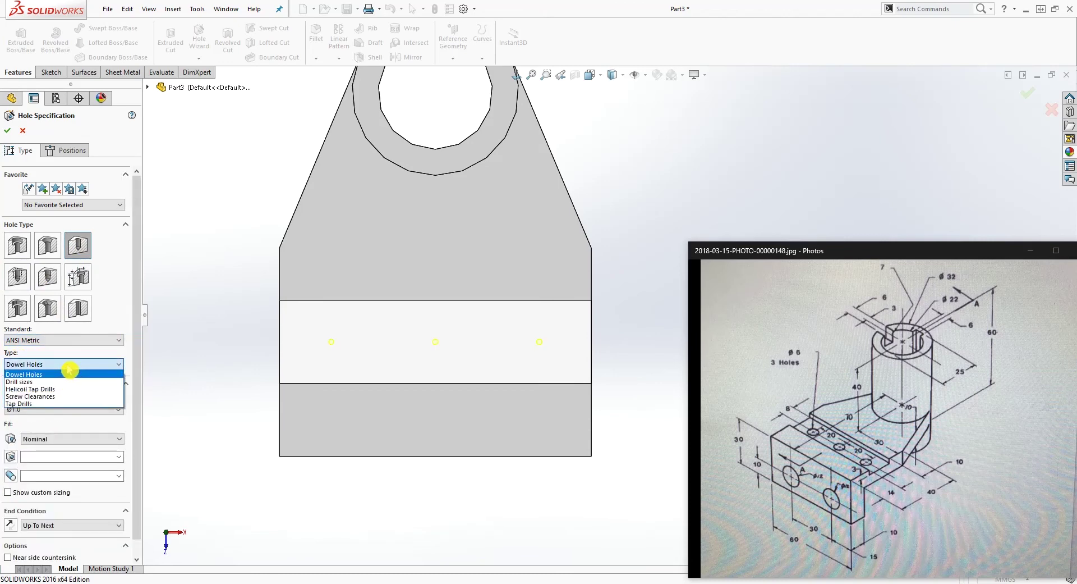
left_click(63, 382)
Set the drill size to Ø6.0 and create the three groove holes with the Up To Next end condition.
left_click(66, 409)
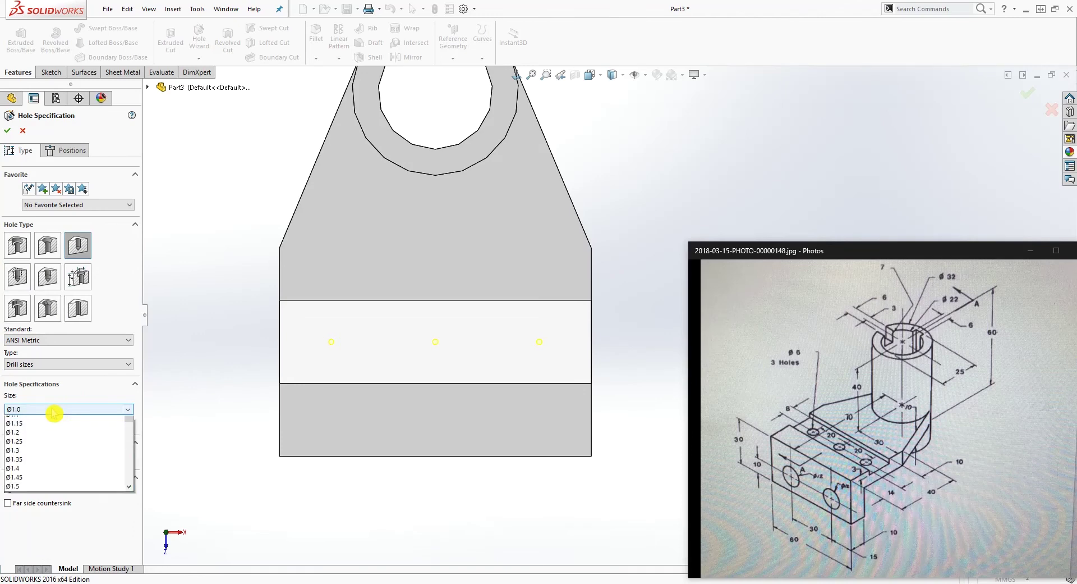
scroll(46, 441, "down", 6)
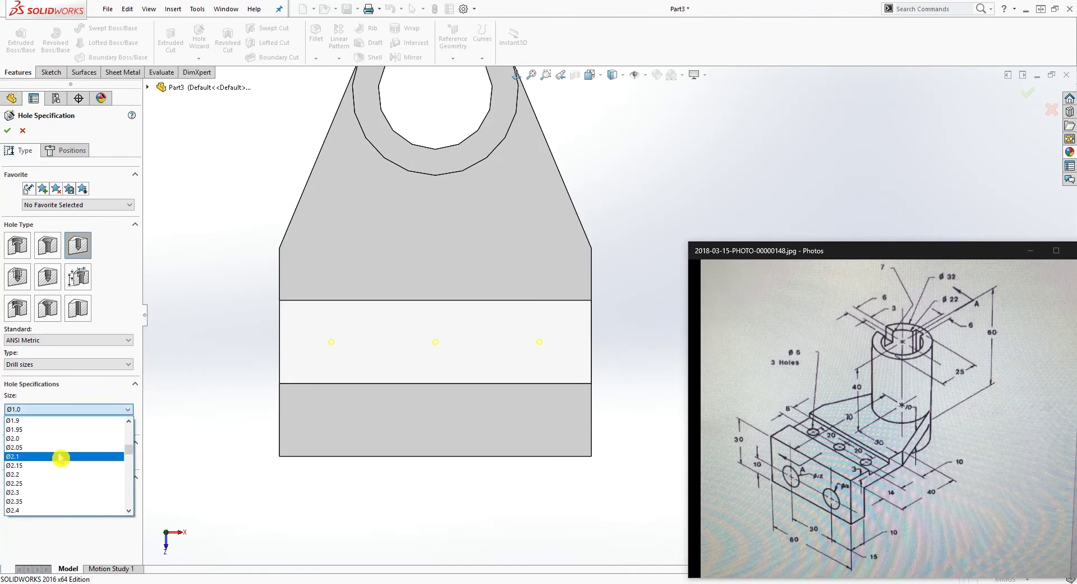
scroll(61, 457, "down", 6)
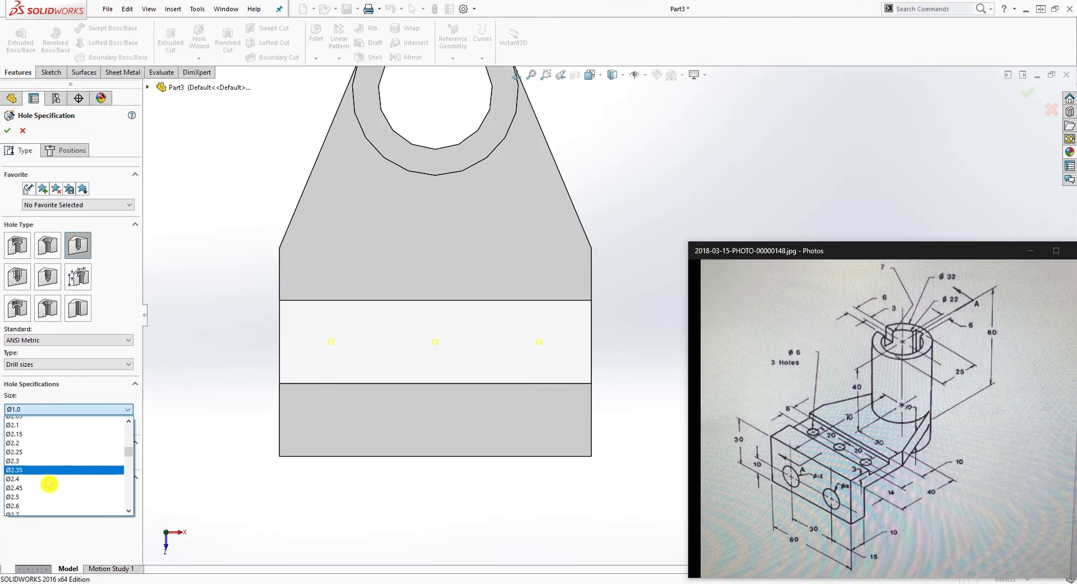
scroll(48, 483, "down", 12)
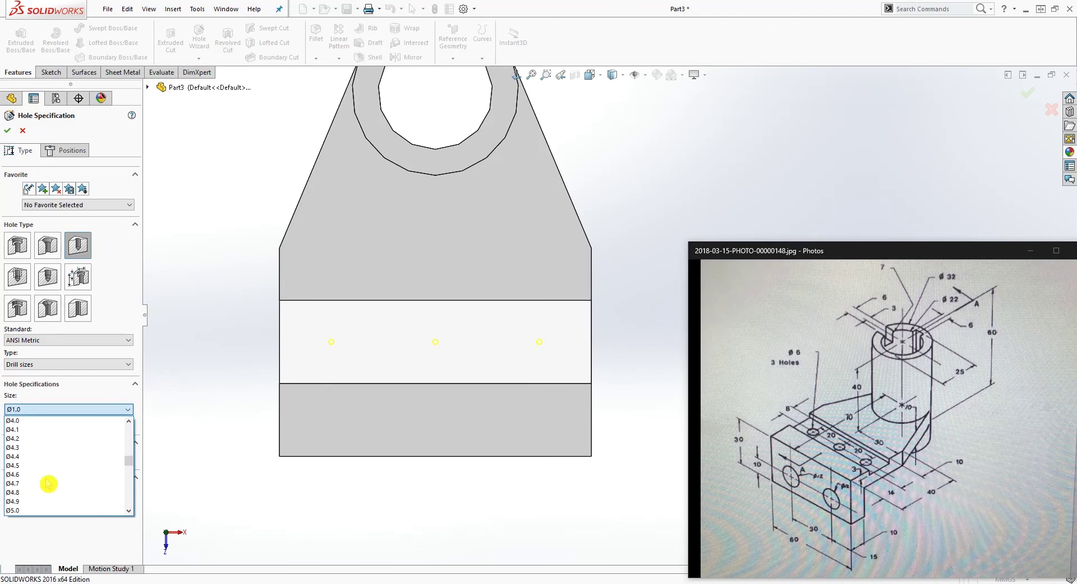
left_click(36, 466)
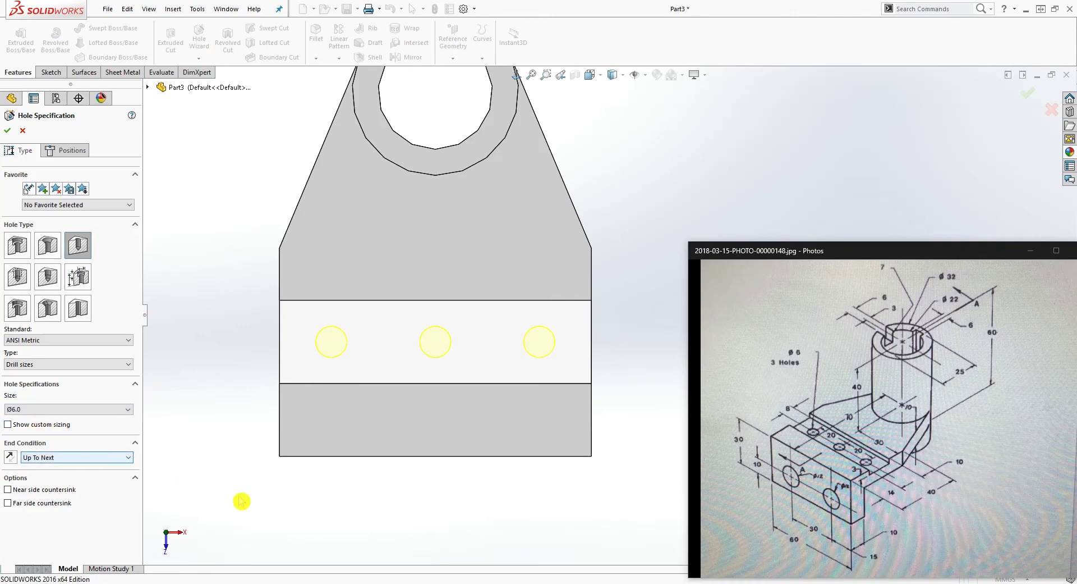
middle_click_drag(513, 544, 593, 329)
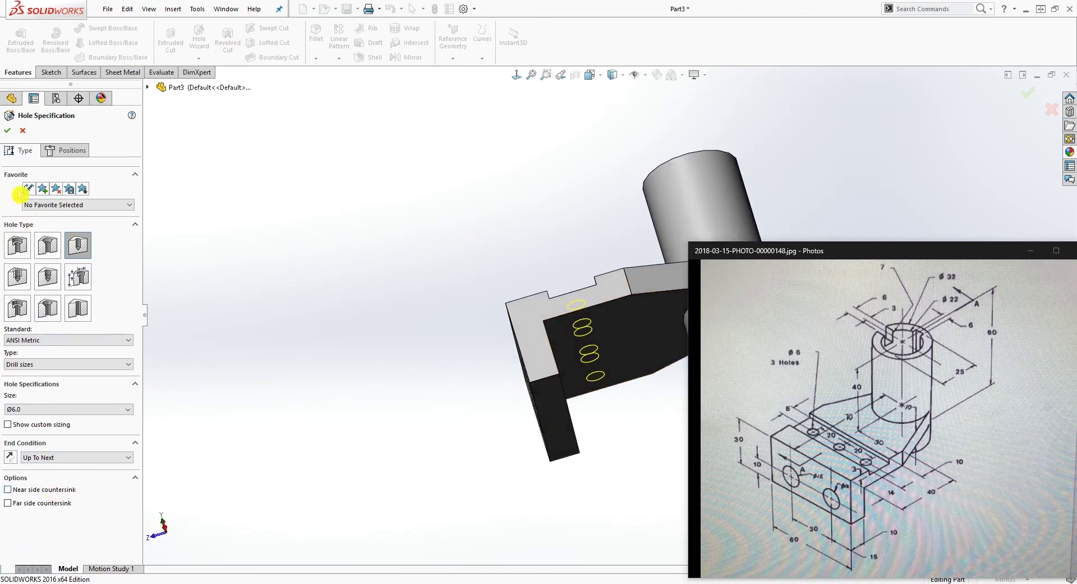
left_click(10, 133)
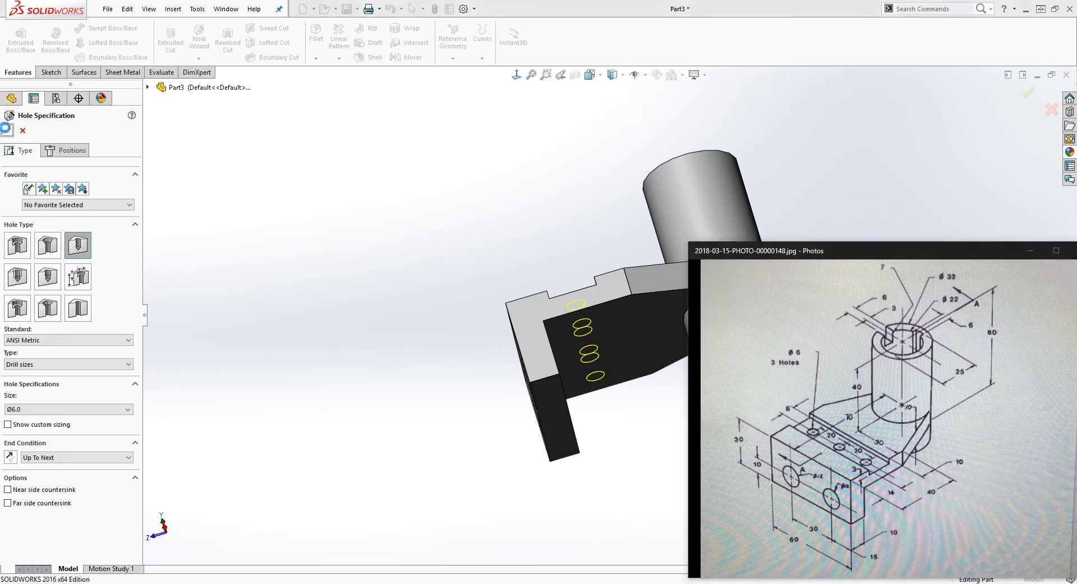
Start a sketch on the hollow cylinder's top ring face and view it straight on.
middle_click_drag(442, 192, 995, 466)
left_click(680, 356)
scroll(681, 353, "down", 3)
scroll(618, 299, "up", 3)
middle_click_drag(618, 299, 546, 288)
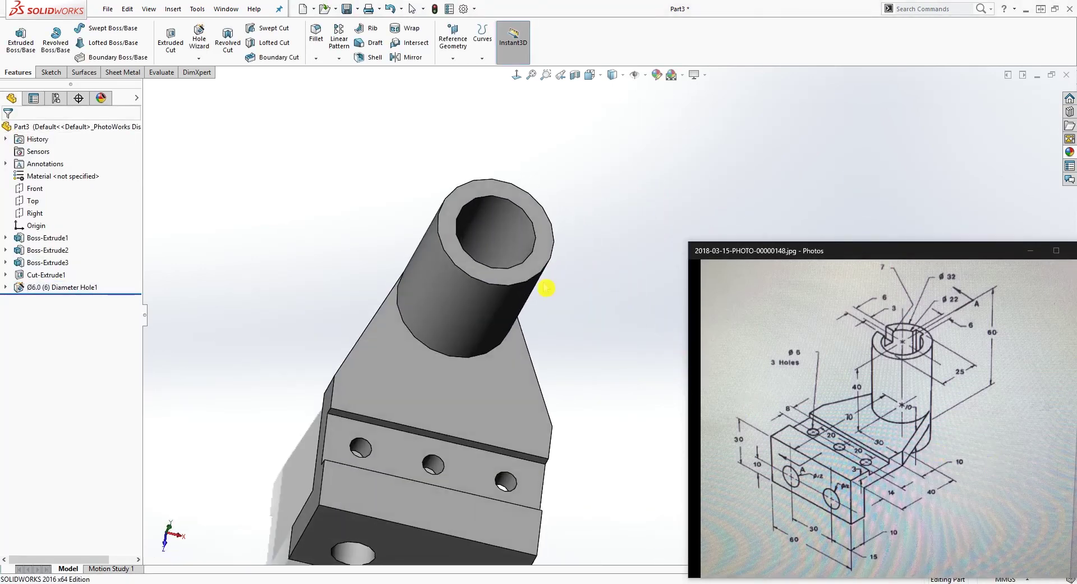
left_click(497, 187)
left_click(51, 73)
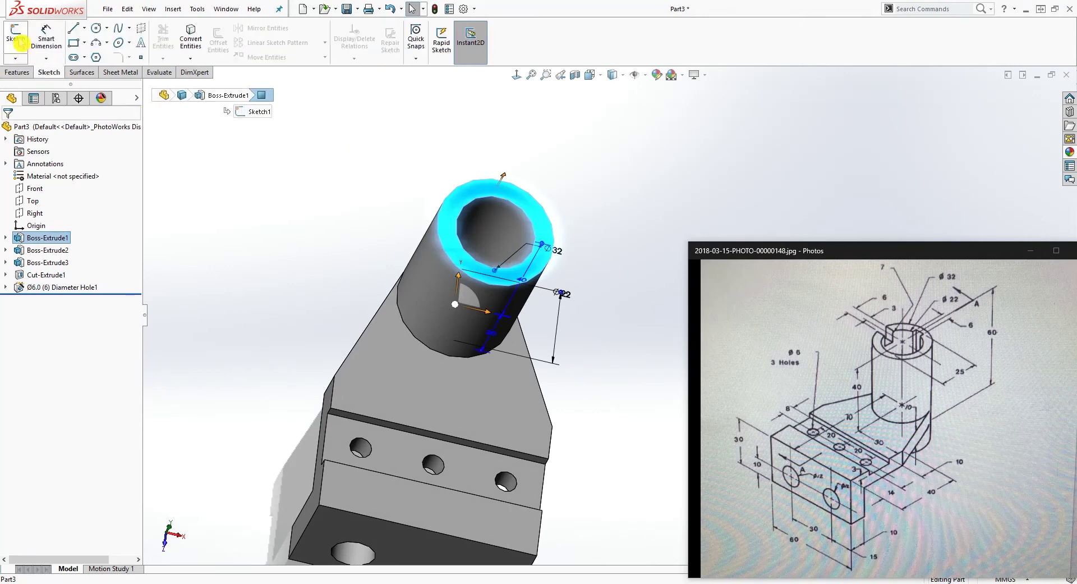
left_click(16, 37)
left_click(516, 75)
scroll(694, 156, "up", 2)
scroll(673, 174, "down", 6)
scroll(567, 320, "up", 5)
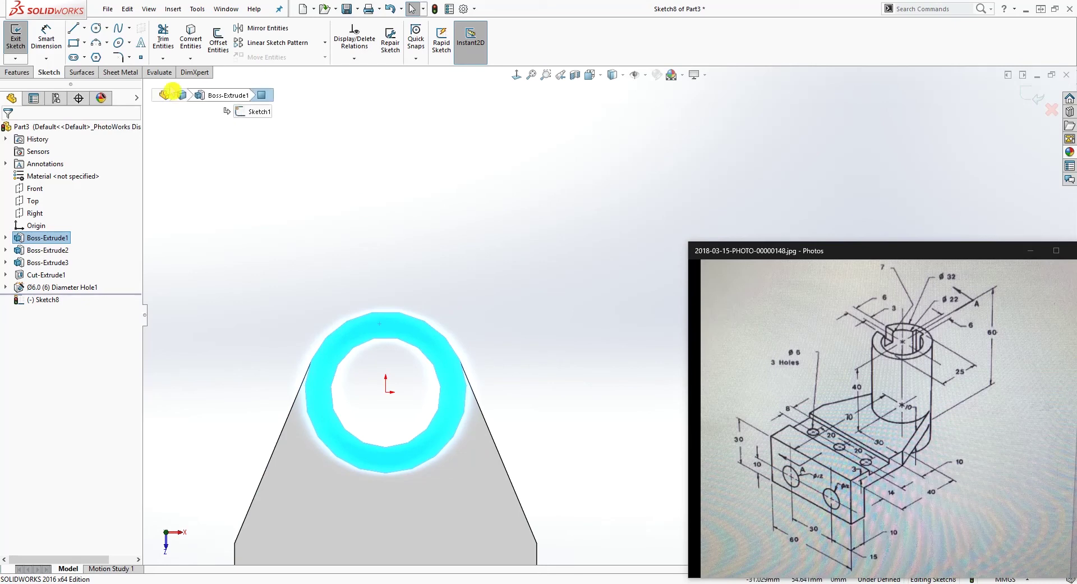
Sketch a center rectangle about 4.4 mm wide, centred vertically above the origin and reaching into the rear of the cylinder wall.
left_click(84, 43)
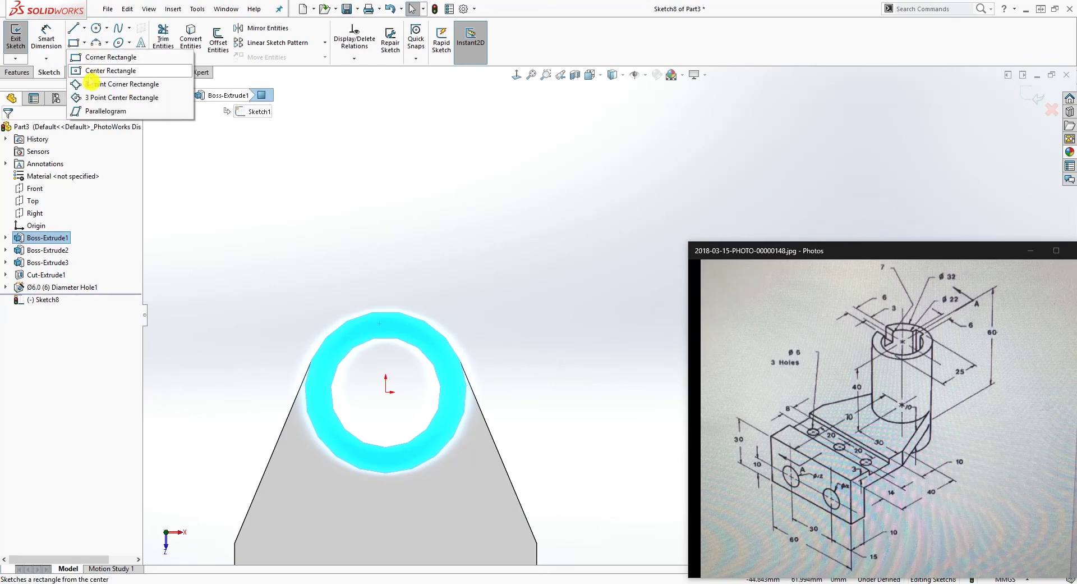
left_click(111, 71)
left_click(72, 58)
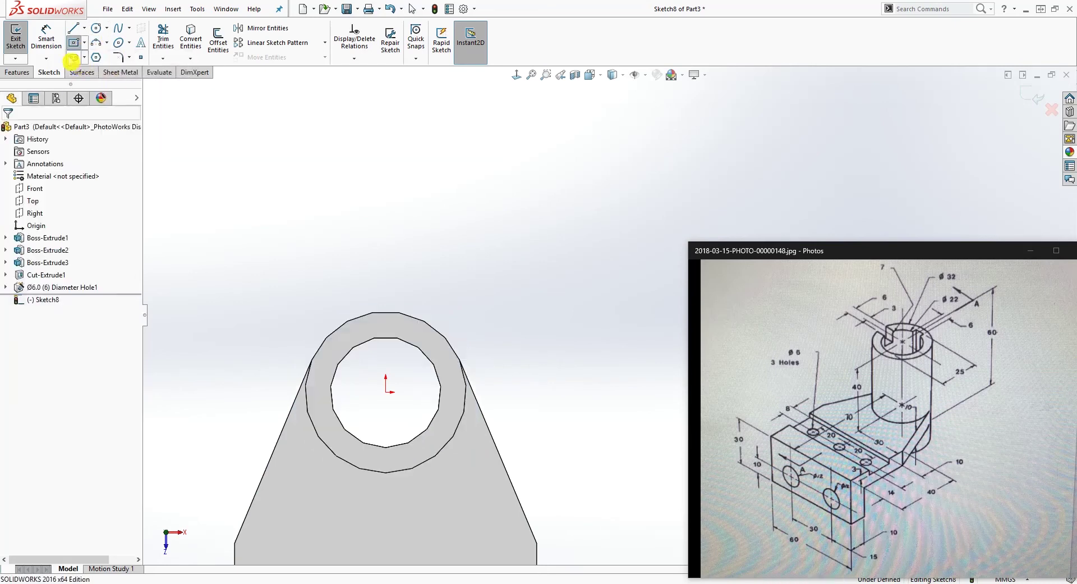
left_click(74, 45)
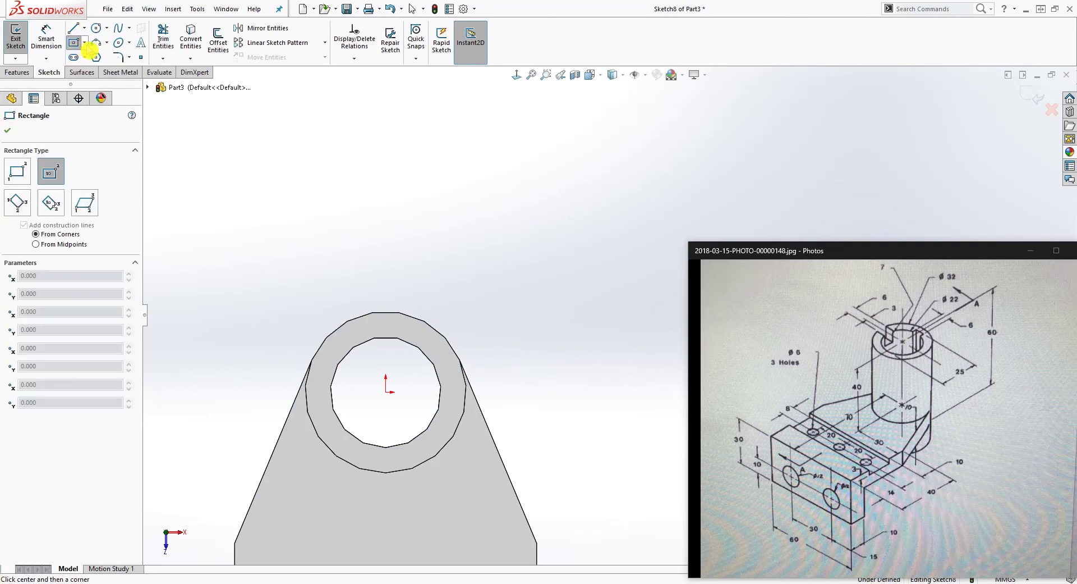
left_click(85, 45)
left_click(80, 74)
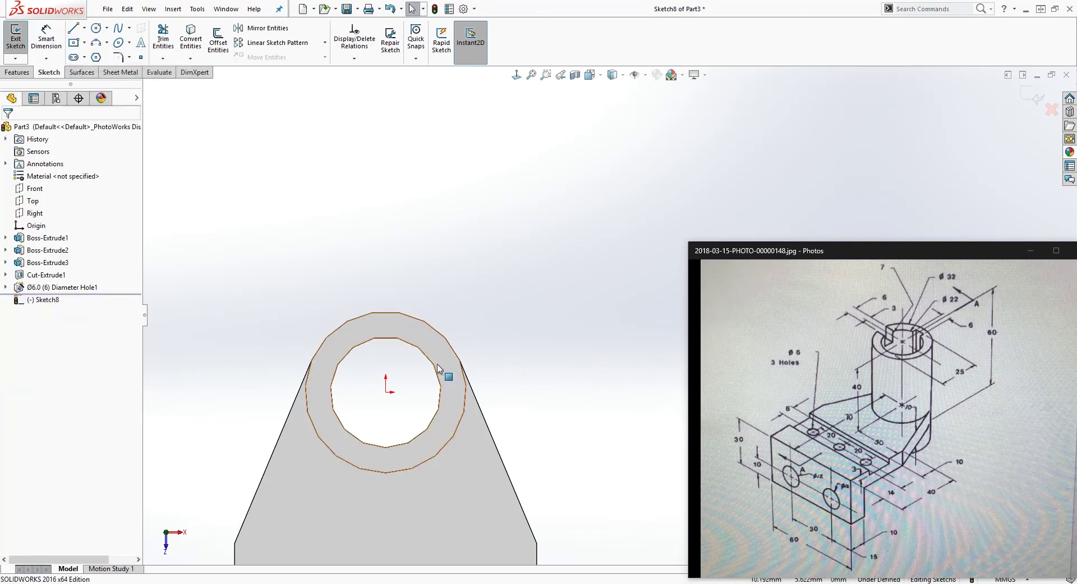
scroll(392, 372, "down", 2)
left_click(75, 44)
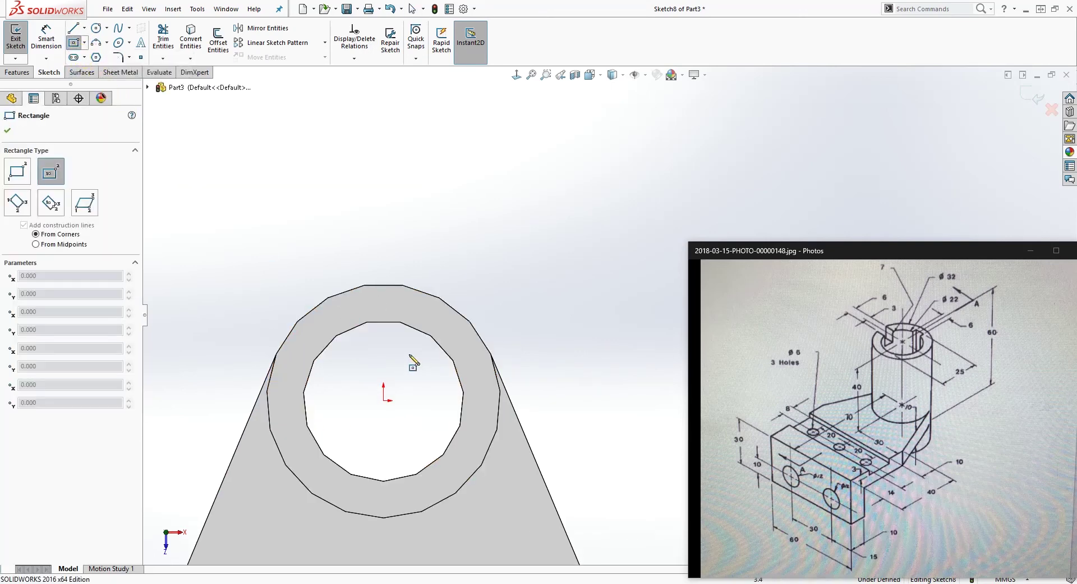
left_click(384, 334)
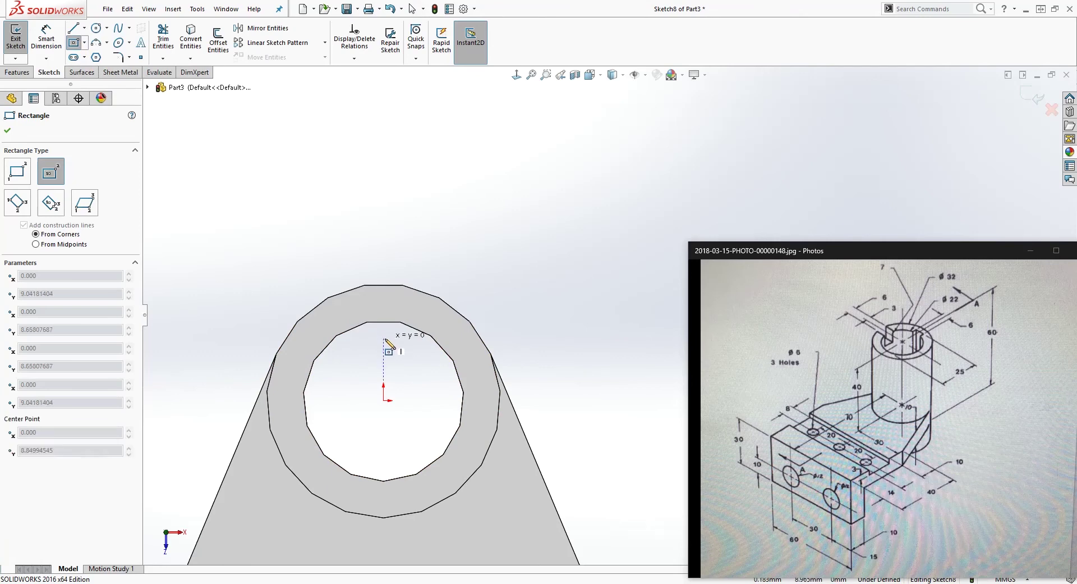
left_click(399, 377)
key("Escape")
Add a Midpoint relation between the rectangle's lower side and the origin.
left_click(384, 378)
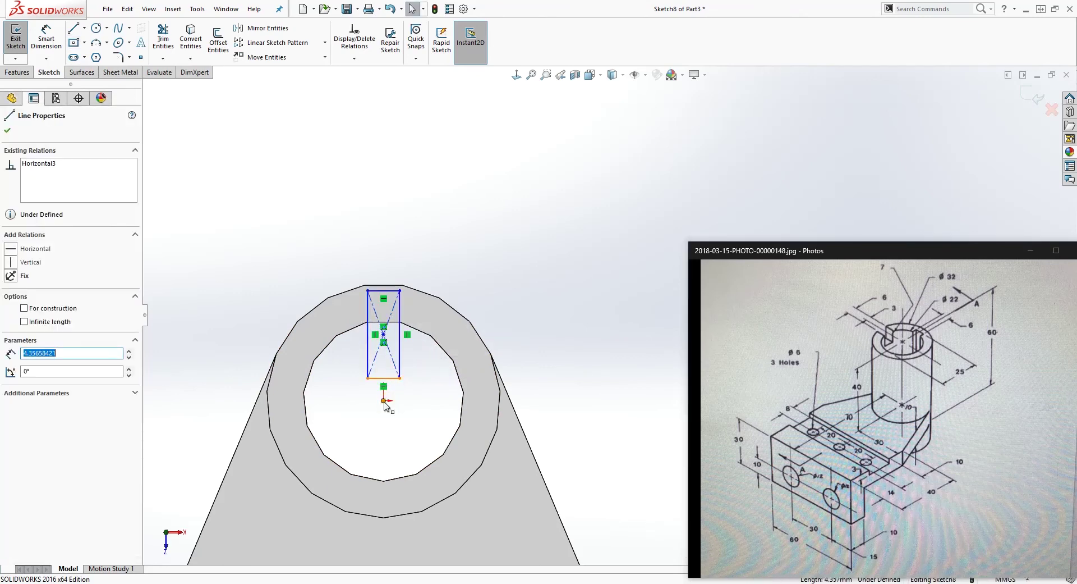
left_click(383, 400, "ctrl")
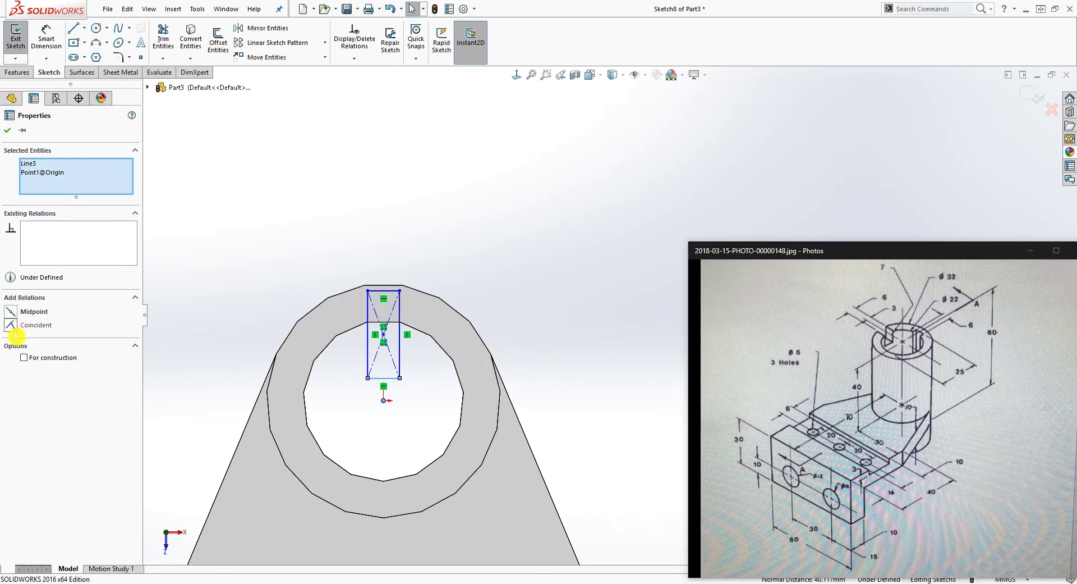
left_click(11, 314)
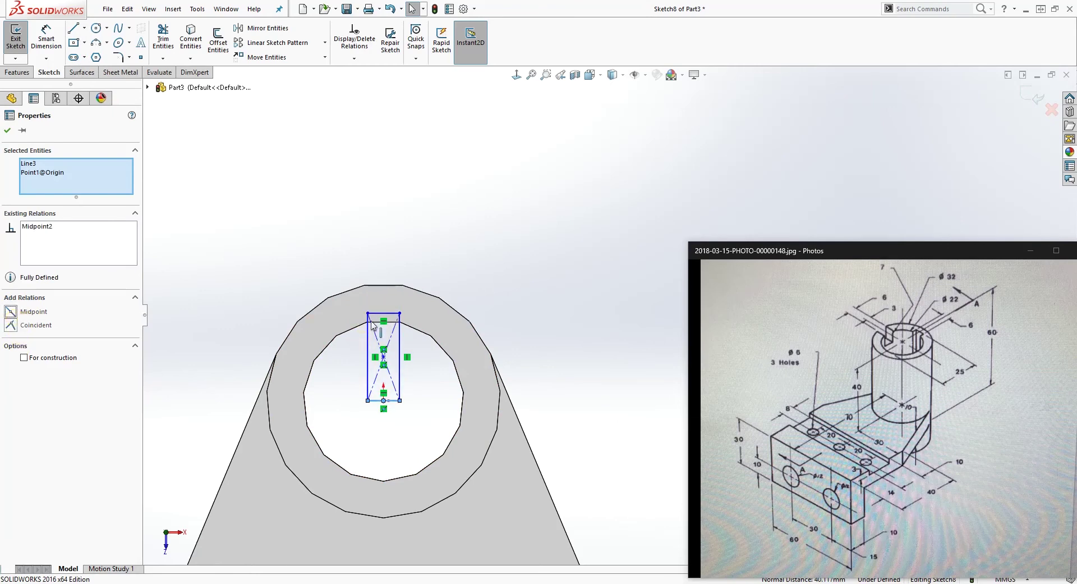
key("Escape")
Enlarge the rectangle slightly from its upper right corner and dimension its width as 6 mm.
left_click_drag(400, 312, 402, 307)
key("Escape")
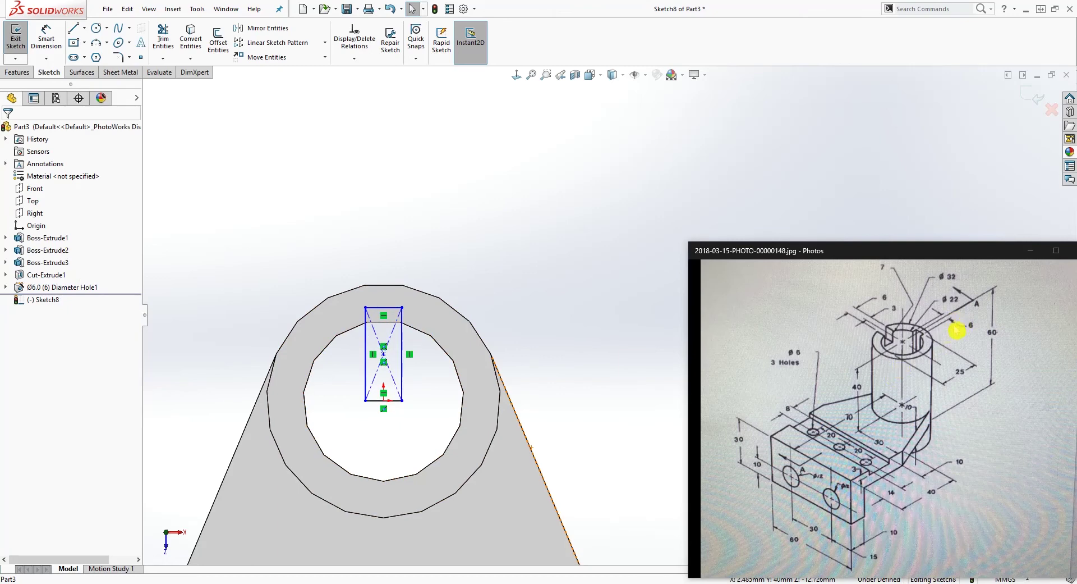
right_click_drag(551, 406, 486, 253)
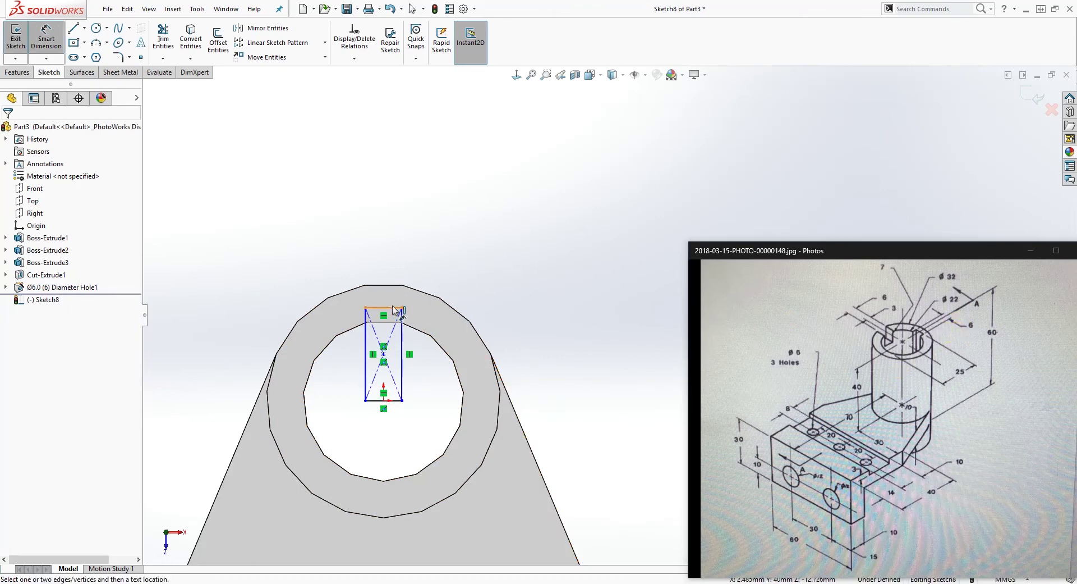
left_click(394, 309)
left_click(393, 260)
type("6")
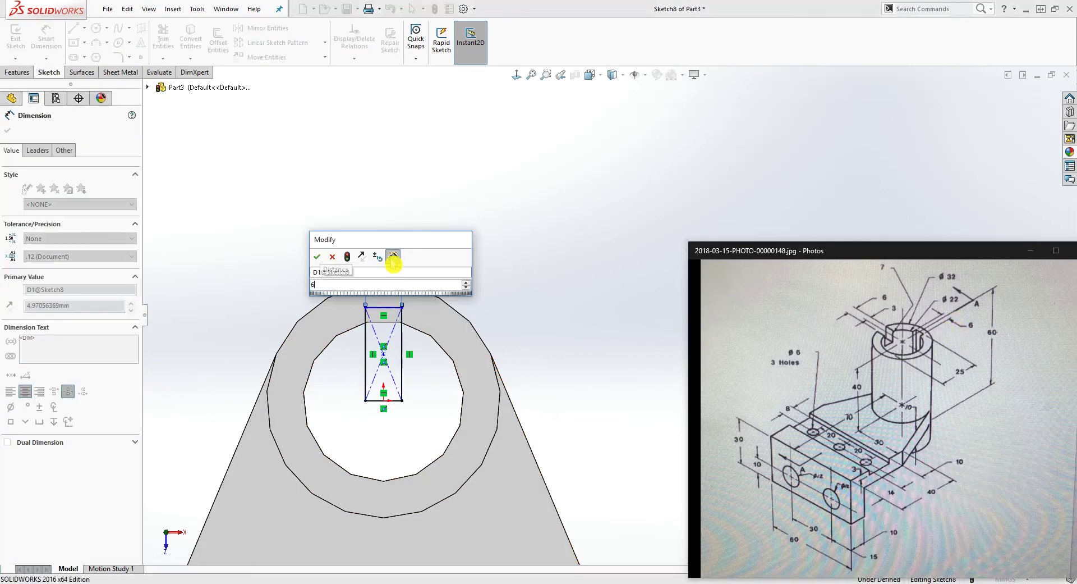
key("Return")
key("Escape")
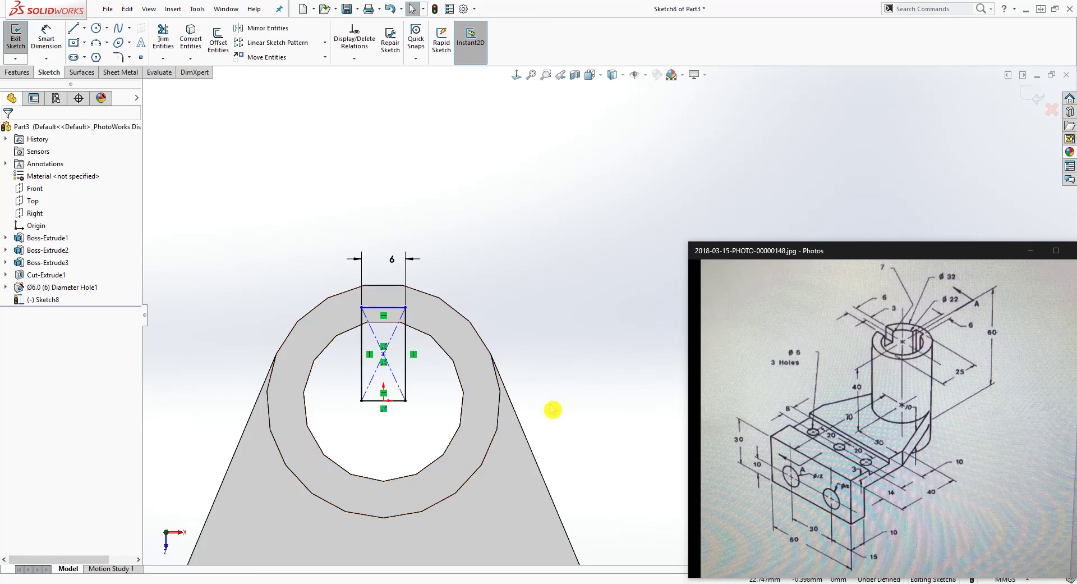
Dimension the distance from the front edge of the cylinder's bore to the rectangle's rear side as 25 mm.
right_click_drag(561, 457, 548, 187)
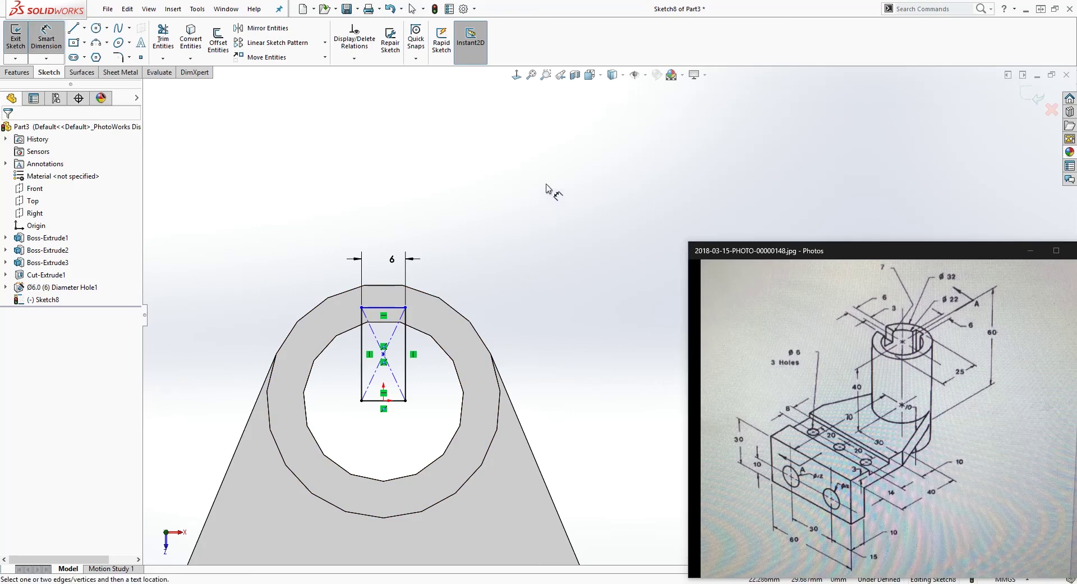
left_click(382, 483)
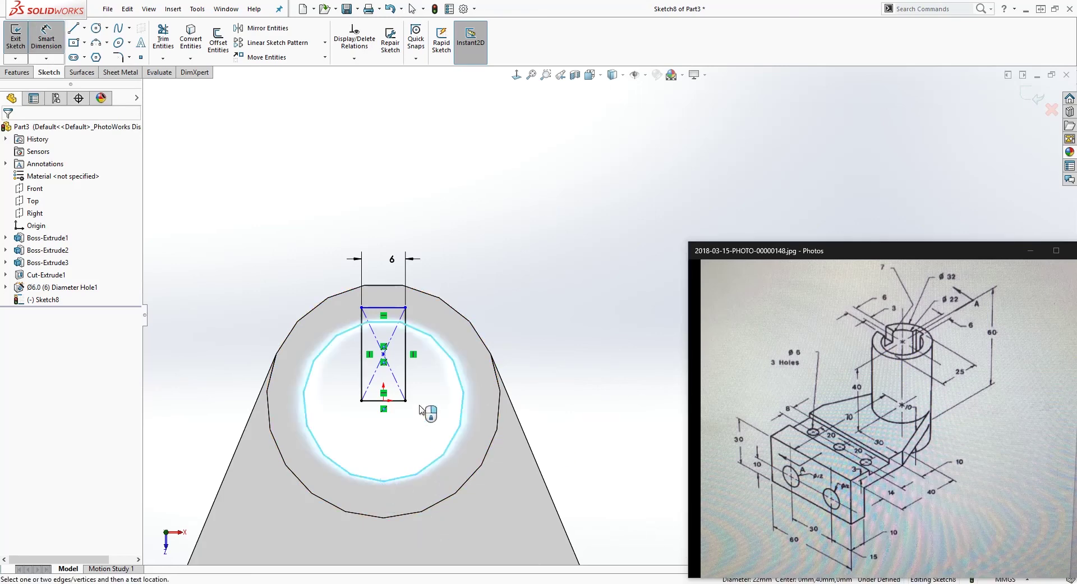
left_click(397, 308)
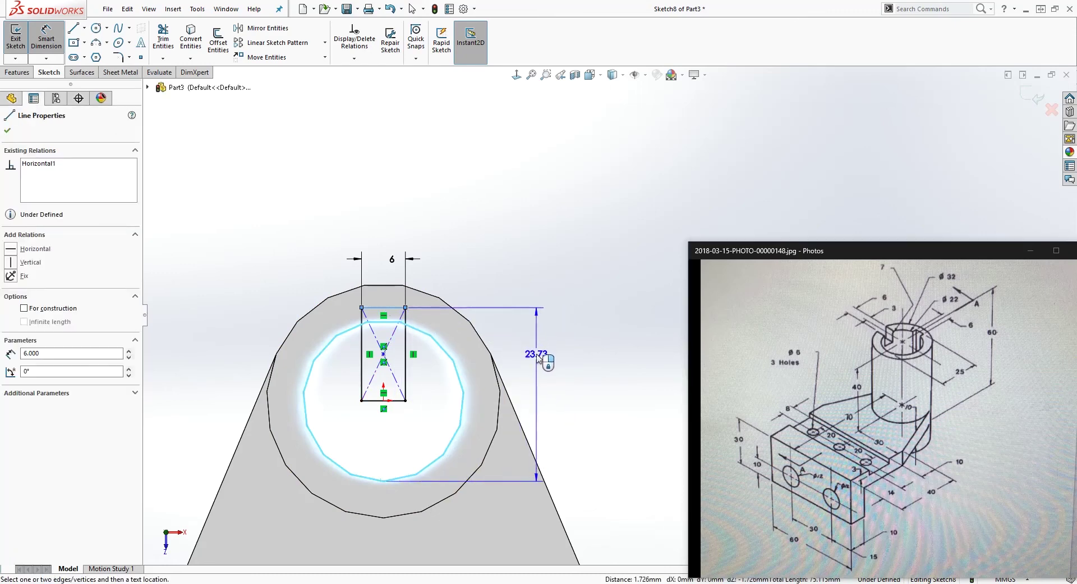
left_click(537, 359)
type("25")
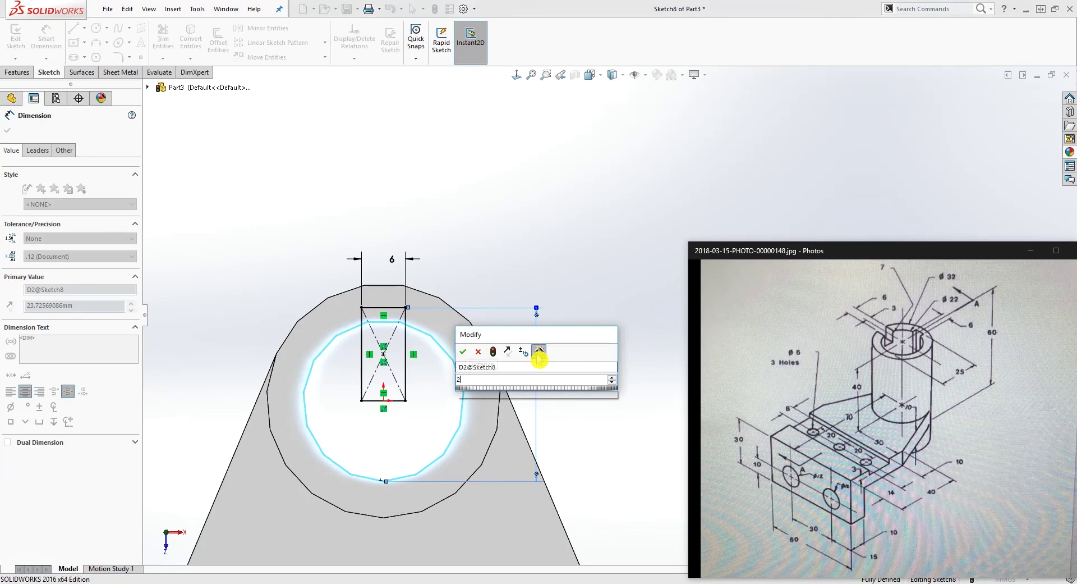
key("Return")
Cut the 6 mm wide rectangle Through All to form the keyway along the cylinder's bore.
mouse_move(385, 392)
middle_mouse_down()
mouse_move(353, 285)
mouse_move(349, 300)
middle_mouse_up()
left_click(17, 72)
left_click(170, 39)
left_click(72, 201)
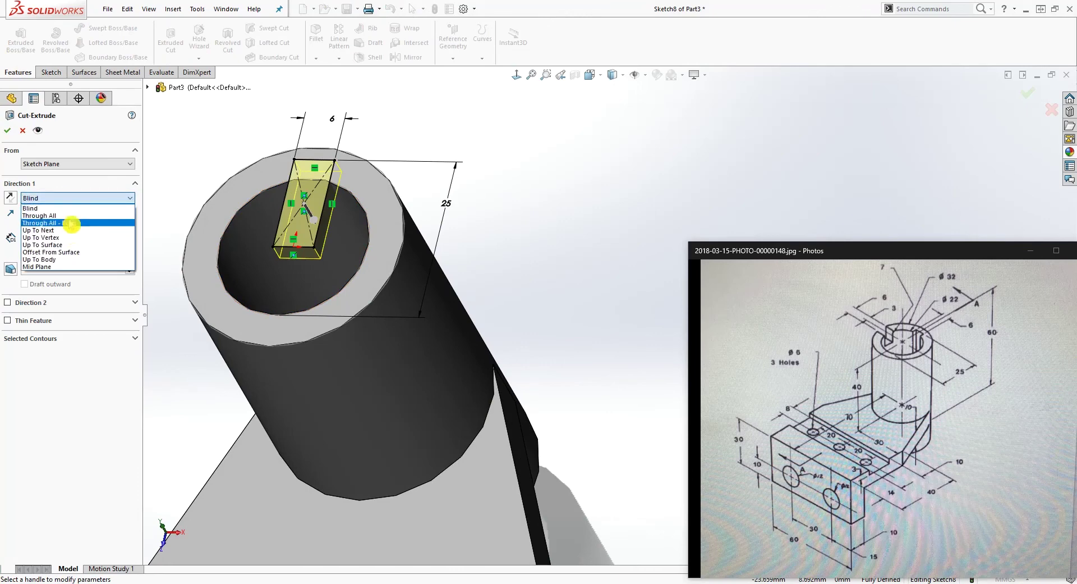
left_click(70, 216)
middle_click_drag(163, 228, 185, 258)
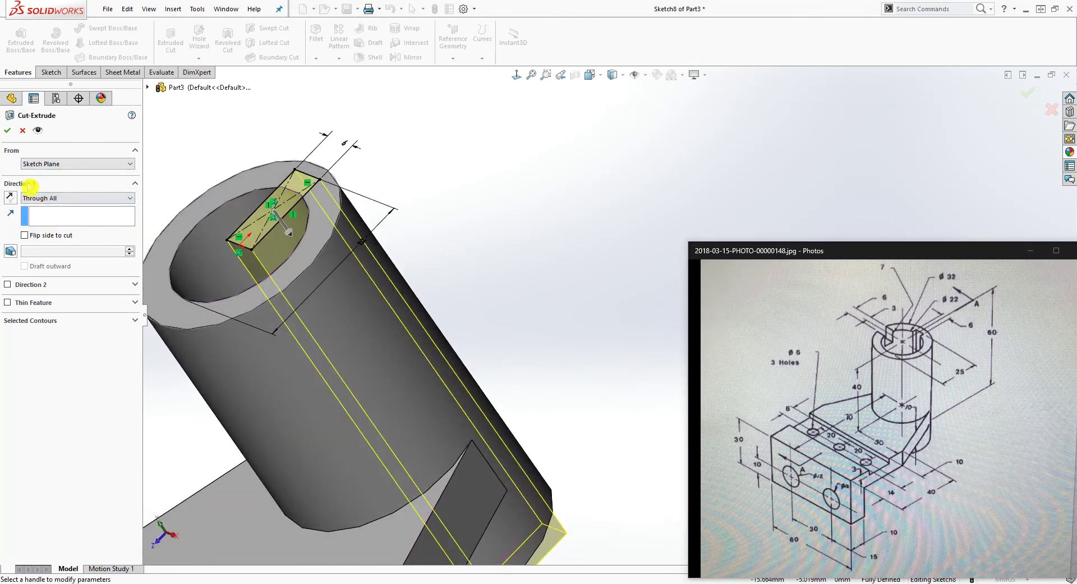
left_click(8, 132)
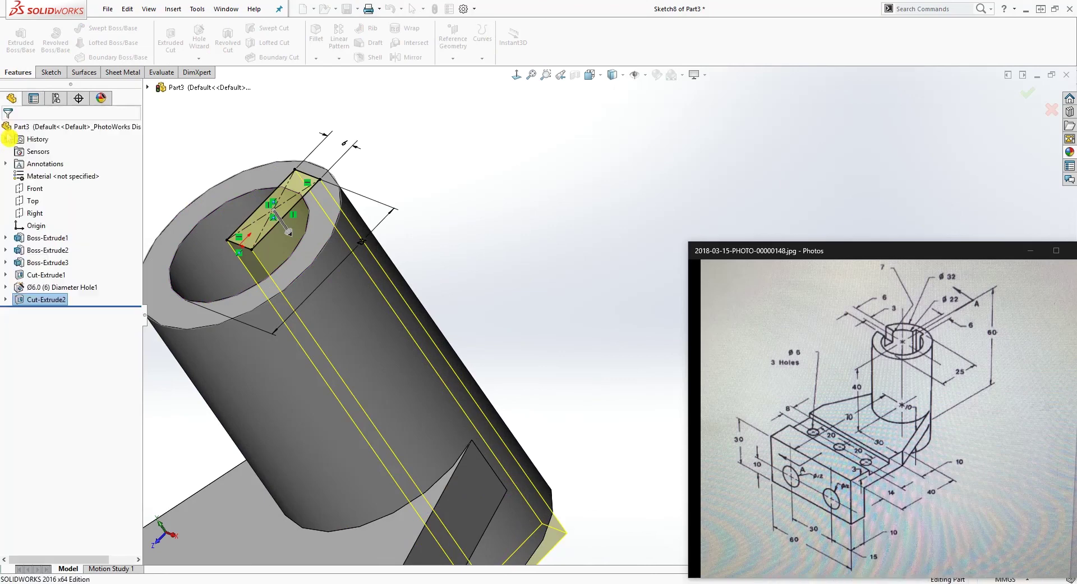
middle_click_drag(337, 241, 392, 258)
scroll(328, 238, "down", 1)
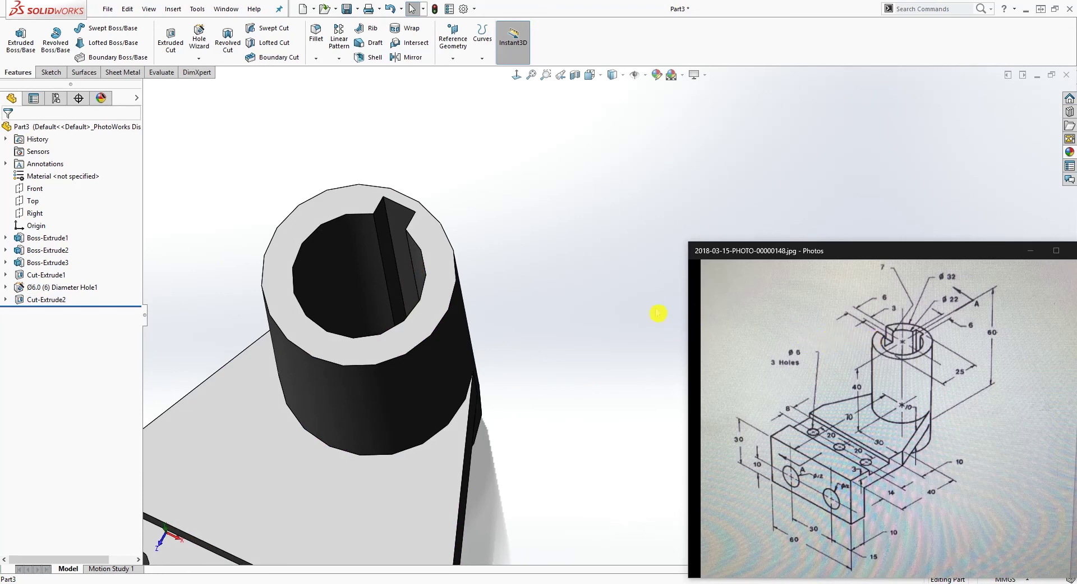
Start another sketch on the cylinder's top ring face and view it straight on.
left_click(335, 187)
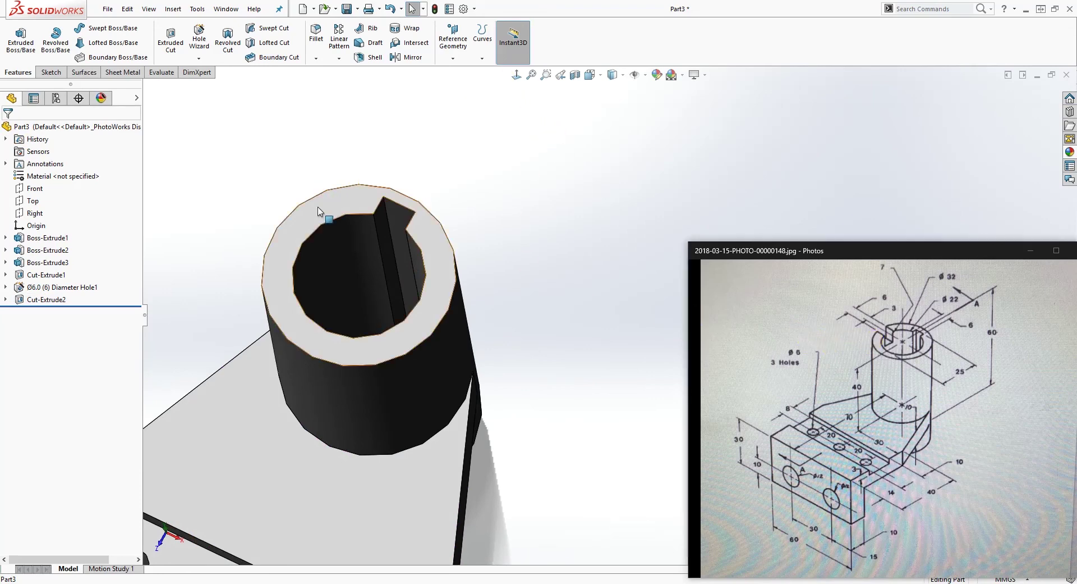
left_click(51, 73)
left_click(16, 38)
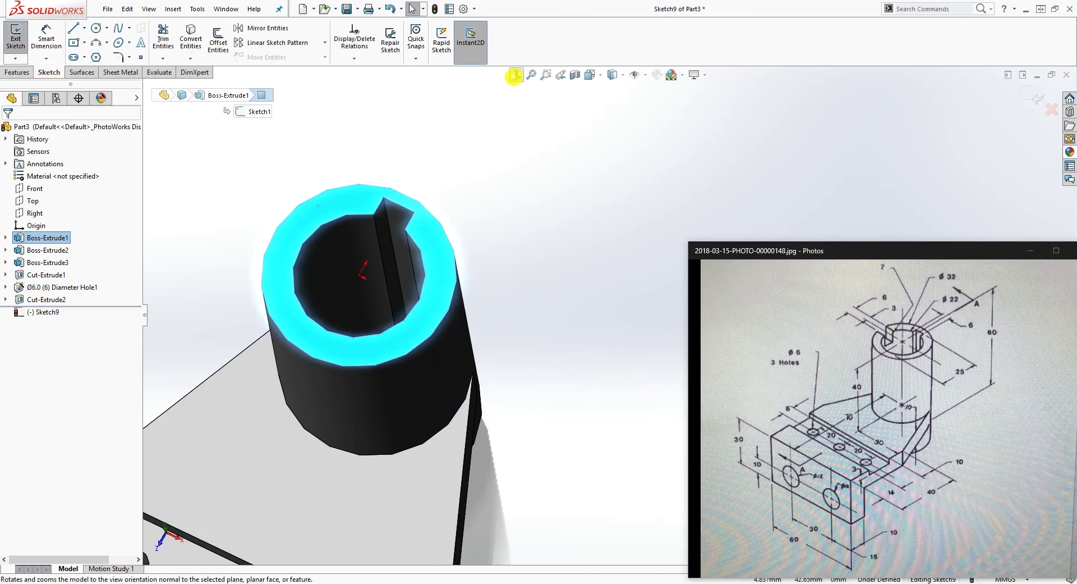
scroll(614, 273, "up", 1)
scroll(688, 209, "down", 4)
scroll(547, 283, "down", 1)
key("Escape")
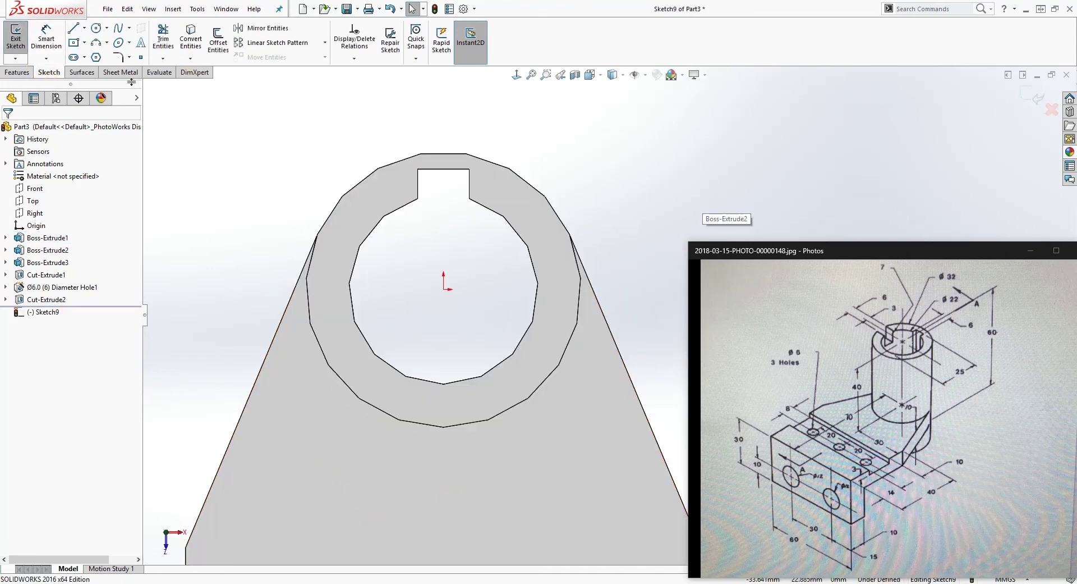
Sketch a center rectangle about 5.4 mm high across the left side of the cylinder wall, left of the origin.
left_click(329, 258)
left_click(381, 282)
key("Escape")
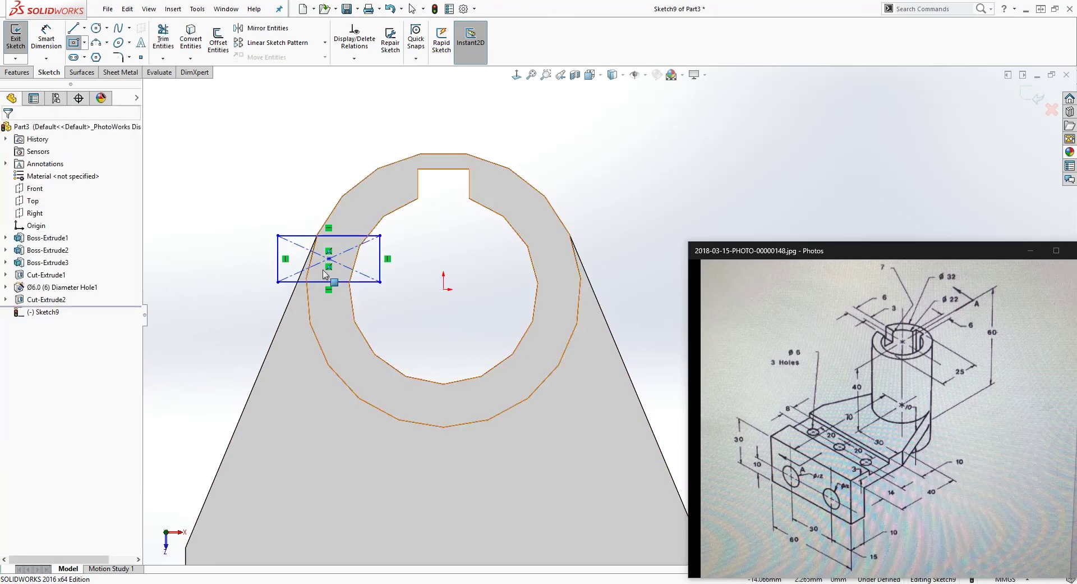
left_click(332, 261)
left_click(401, 293)
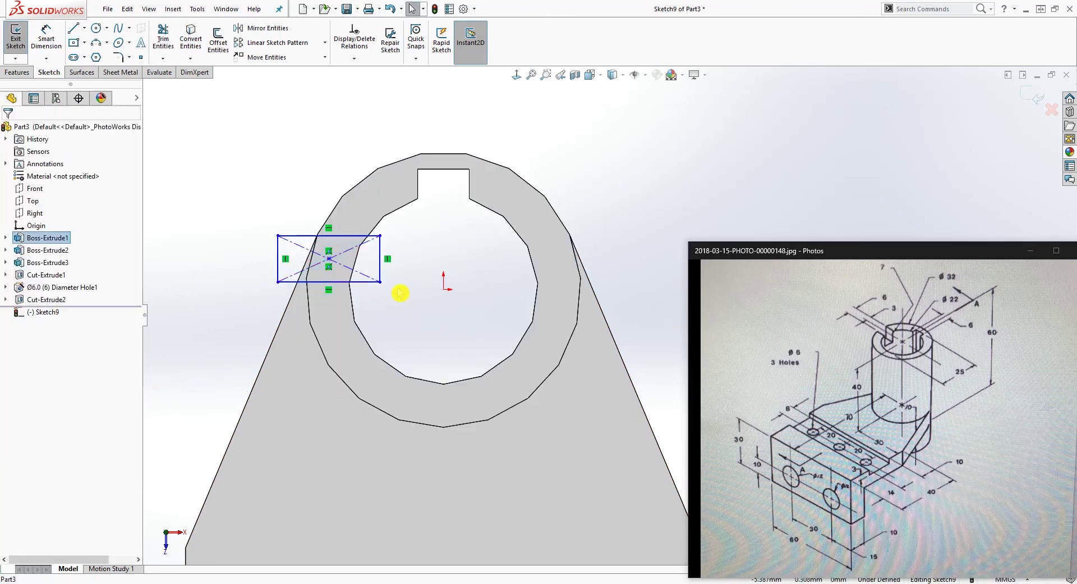
Add a Horizontal relation between the rectangle's center point and the origin.
left_click(329, 258)
left_click(443, 289, "ctrl")
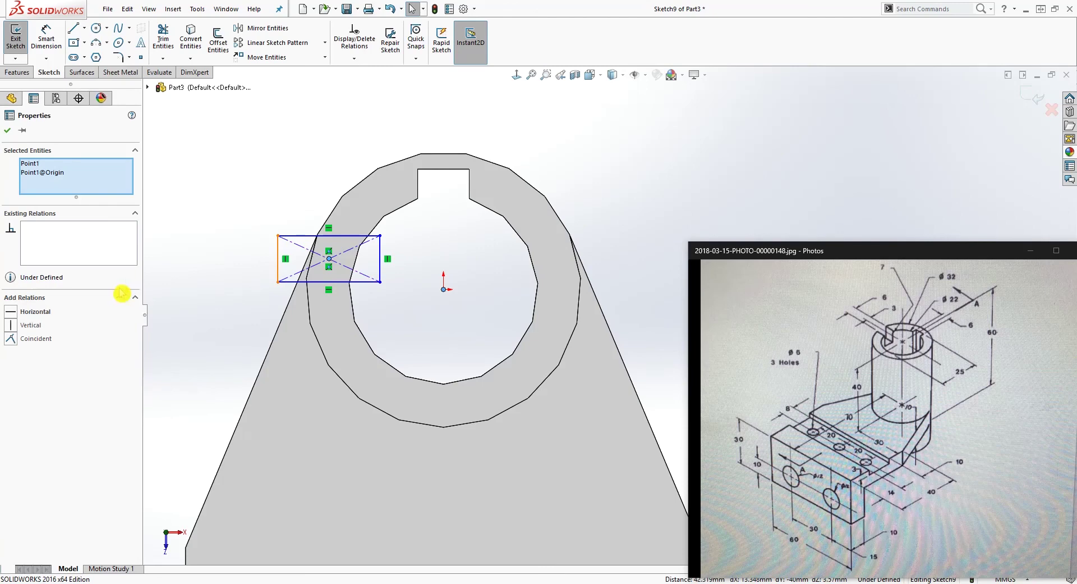
left_click(25, 312)
key("Escape")
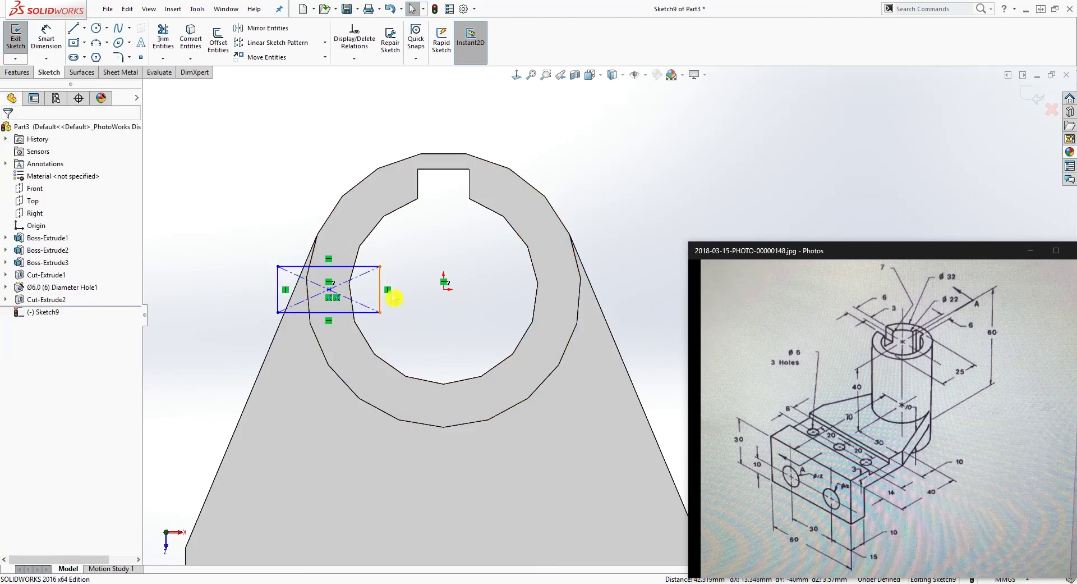
Dimension the height of the rectangle across the left wall as 6 mm.
right_click_drag(394, 297, 386, 247)
left_click(279, 284)
left_click(221, 289)
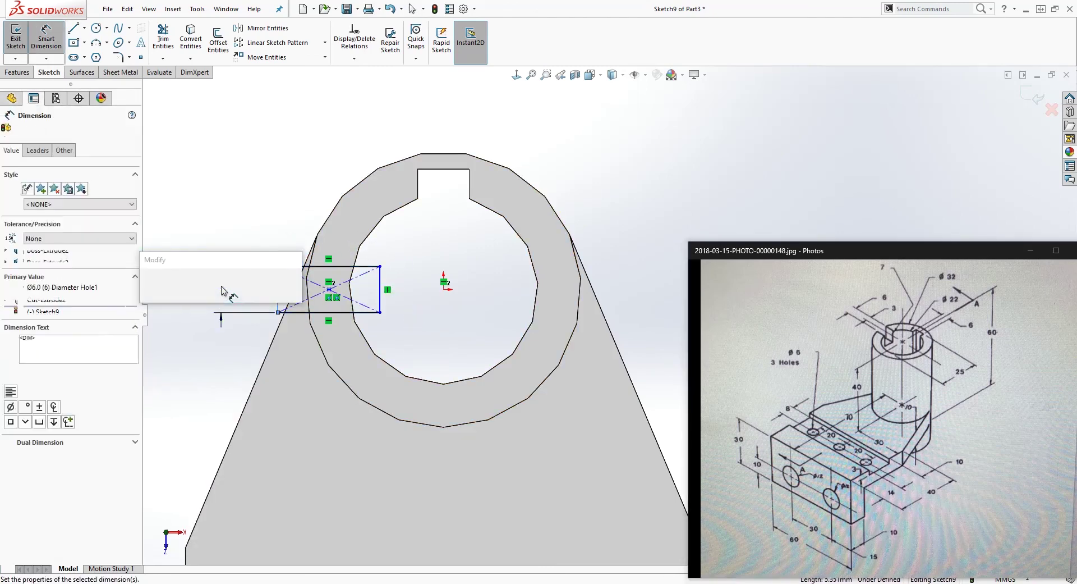
type("6")
key("Return")
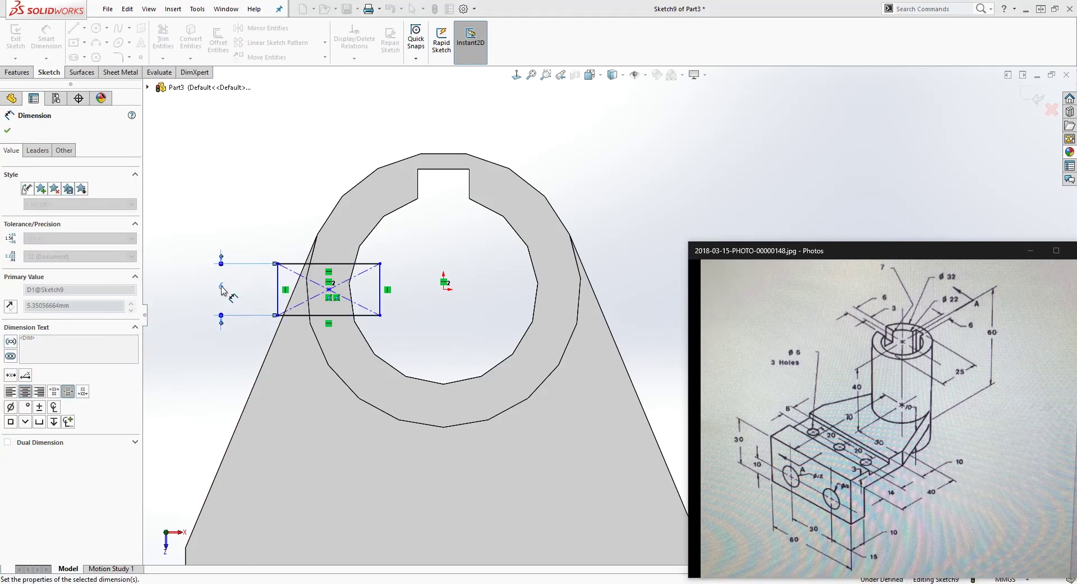
key("Escape")
Widen the rectangle toward the origin and make its right side coincident with the origin.
left_click_drag(380, 263, 404, 284)
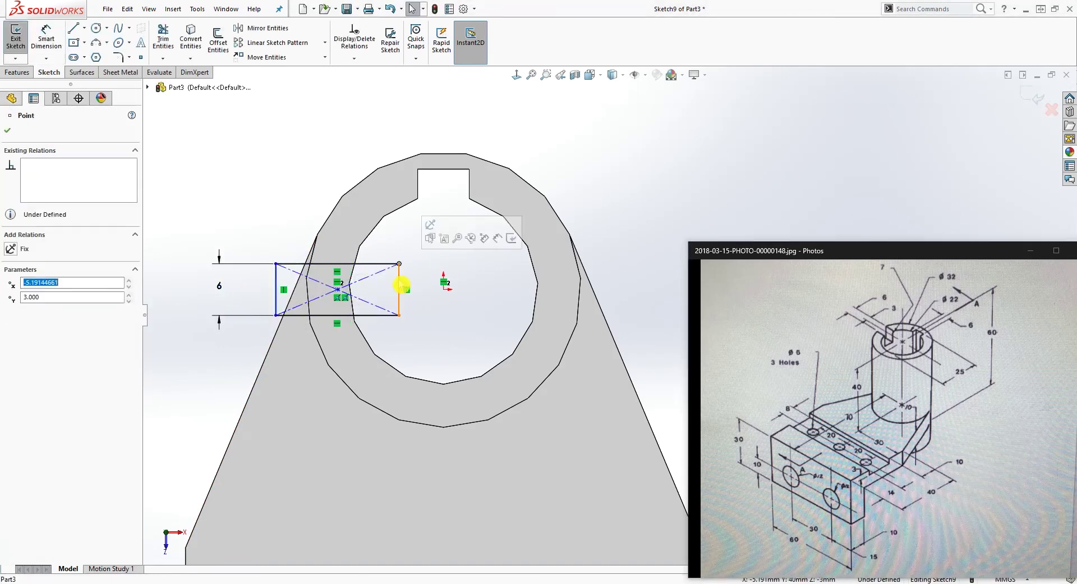
left_click(444, 288, "ctrl")
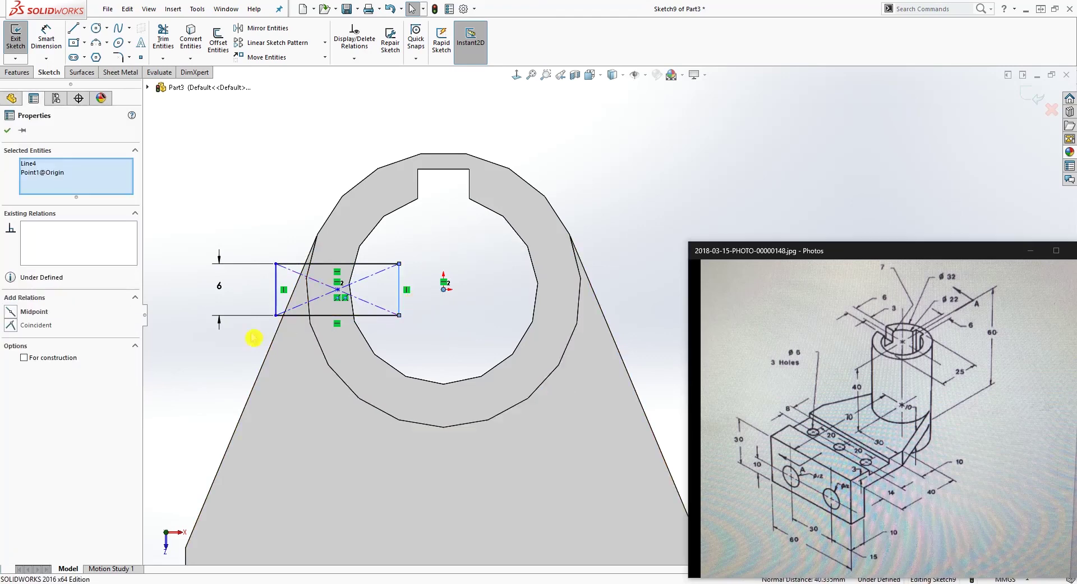
left_click(12, 325)
key("Escape")
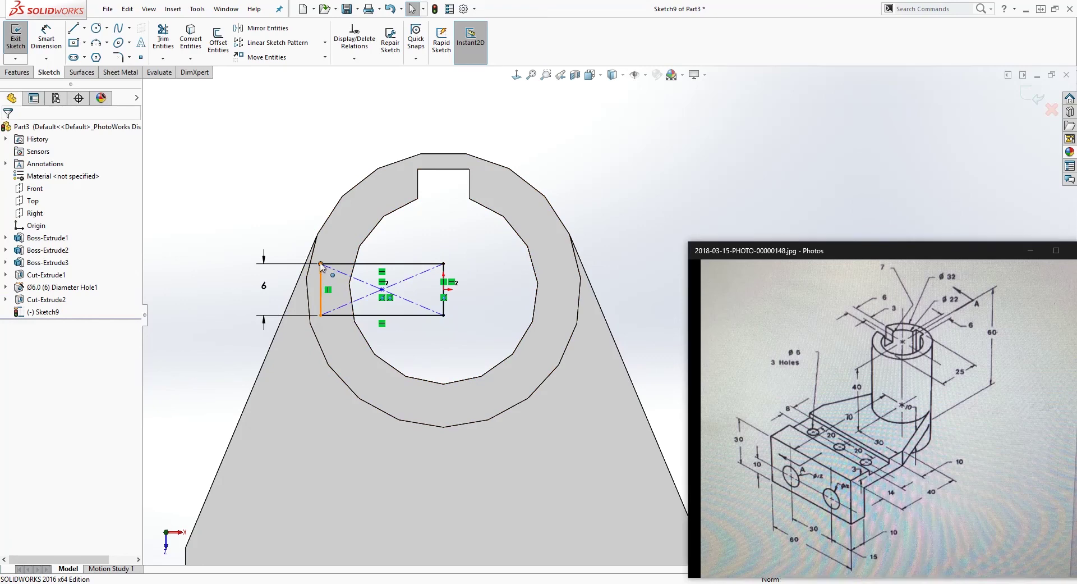
Stretch the rectangle leftward beyond the cylinder wall and dimension its length as 25 mm.
left_click_drag(321, 264, 234, 264)
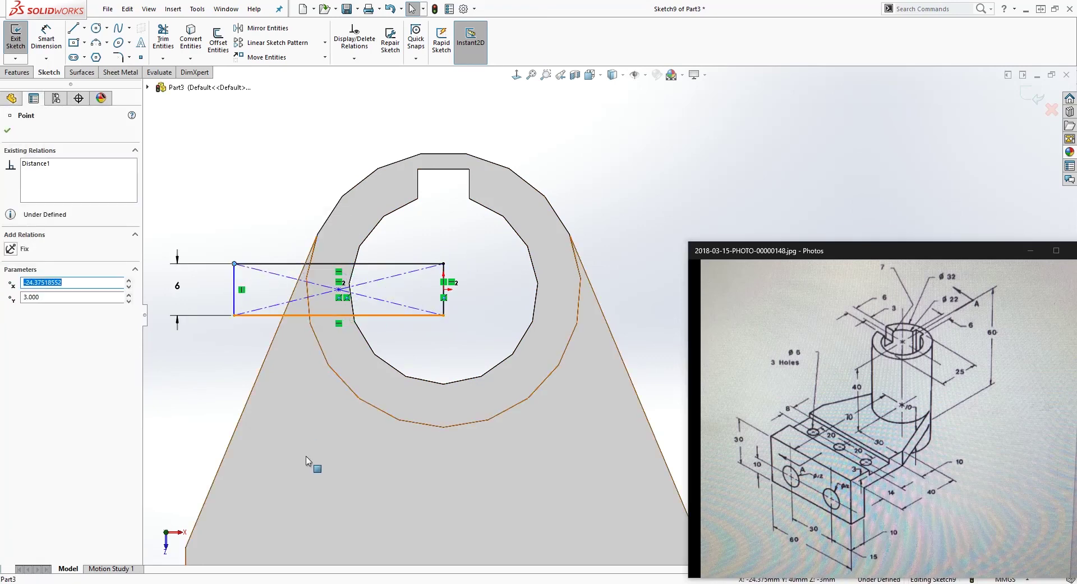
right_click_drag(306, 460, 325, 294)
left_click(352, 264)
left_click(332, 206)
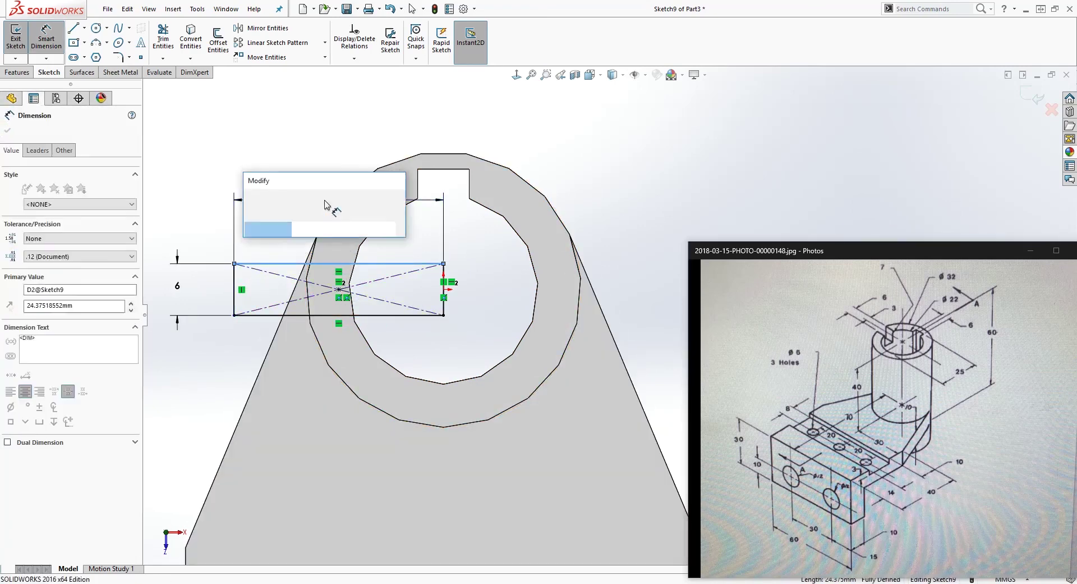
type("25")
key("Return")
key("Escape")
Cut the 25 by 6 mm rectangle to a Blind depth of 7 mm to notch the cylinder's left wall.
middle_click_drag(325, 203, 390, 79)
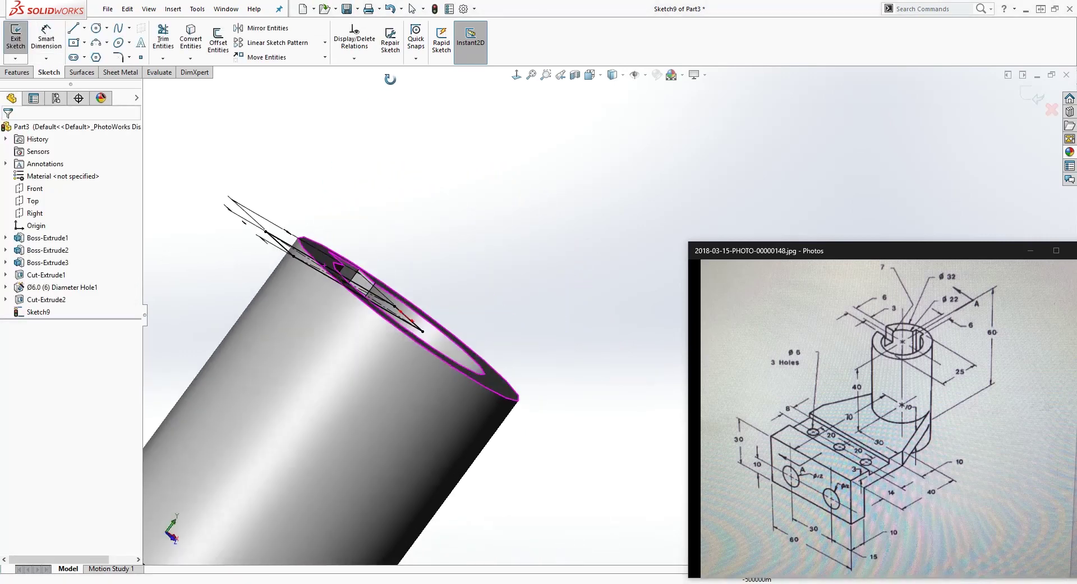
left_click(17, 72)
left_click(175, 50)
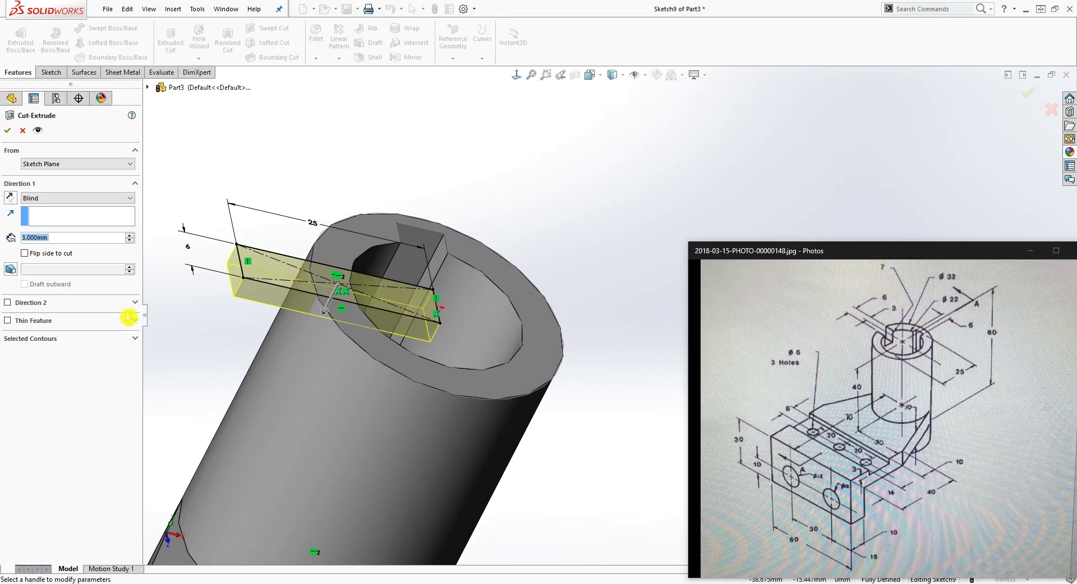
type("7")
key("Return")
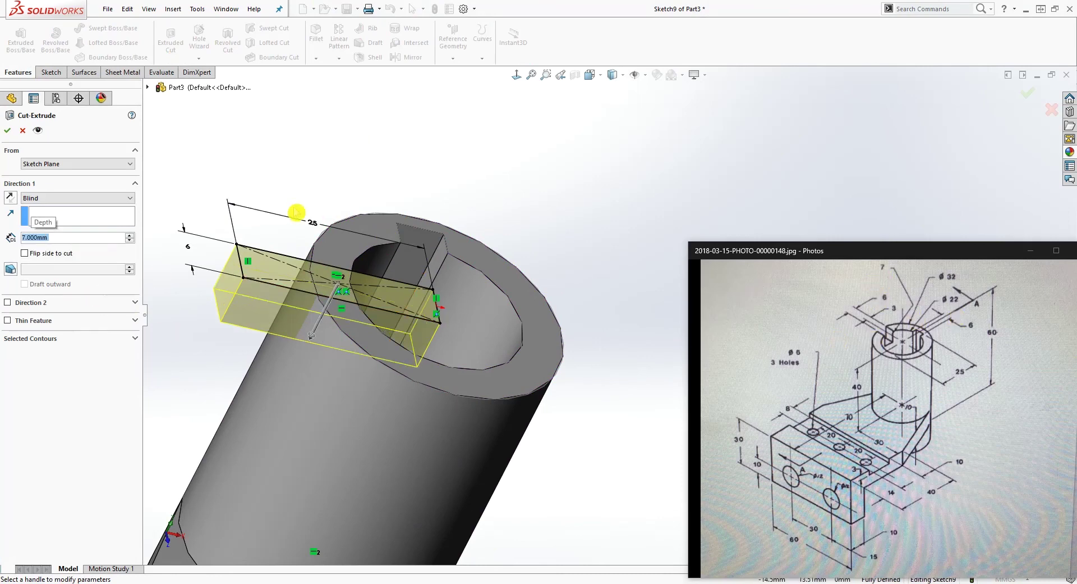
left_click(10, 130)
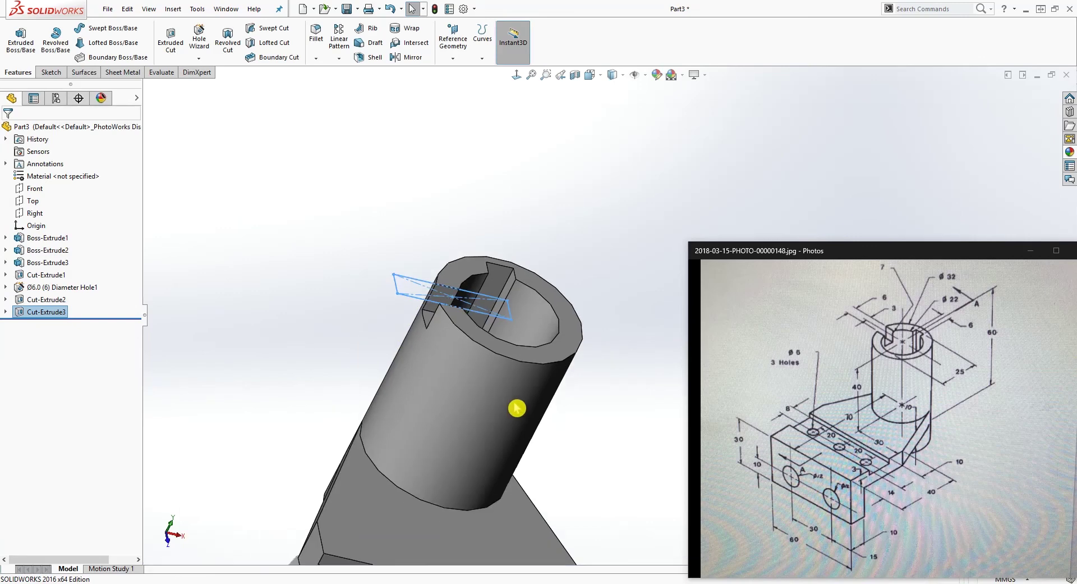
middle_click_drag(608, 470, 675, 374)
Raise the document's shaded image quality close to High, with a deviation of 0.03843882 mm.
left_click(464, 9)
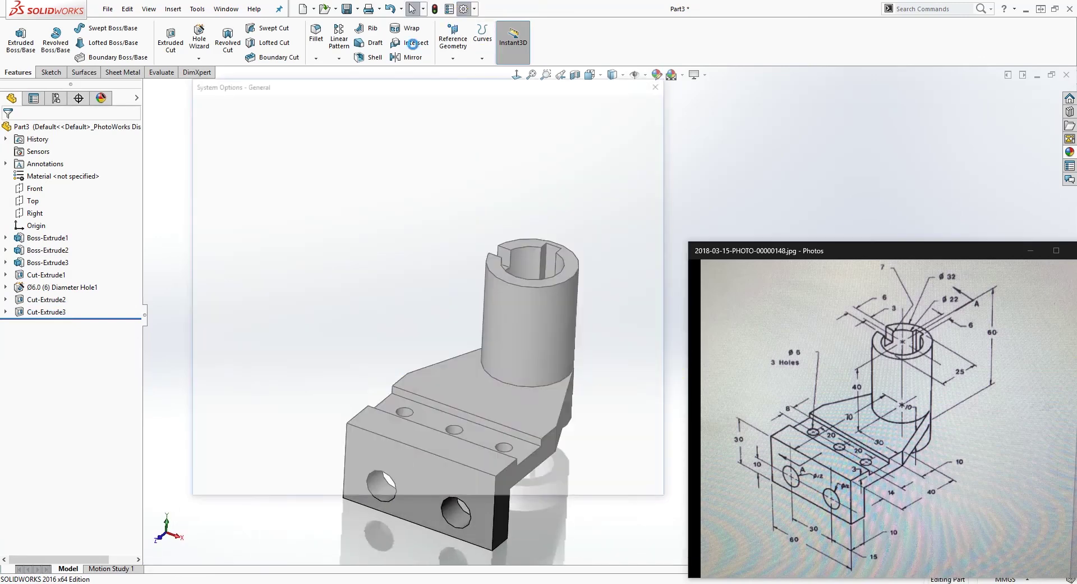
left_click(262, 101)
left_click(219, 229)
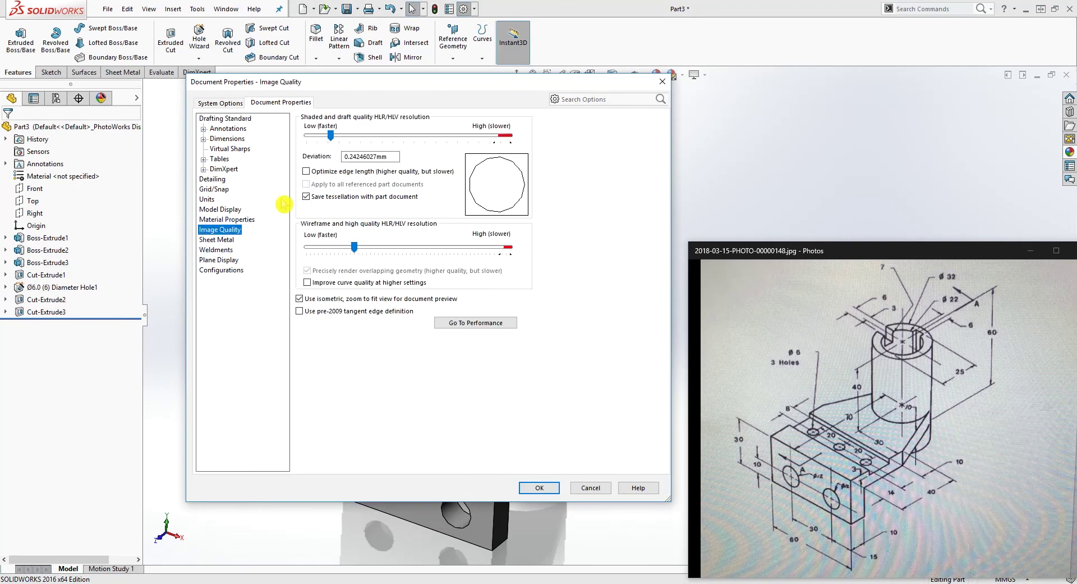
left_click(328, 138)
left_click_drag(312, 140, 501, 153)
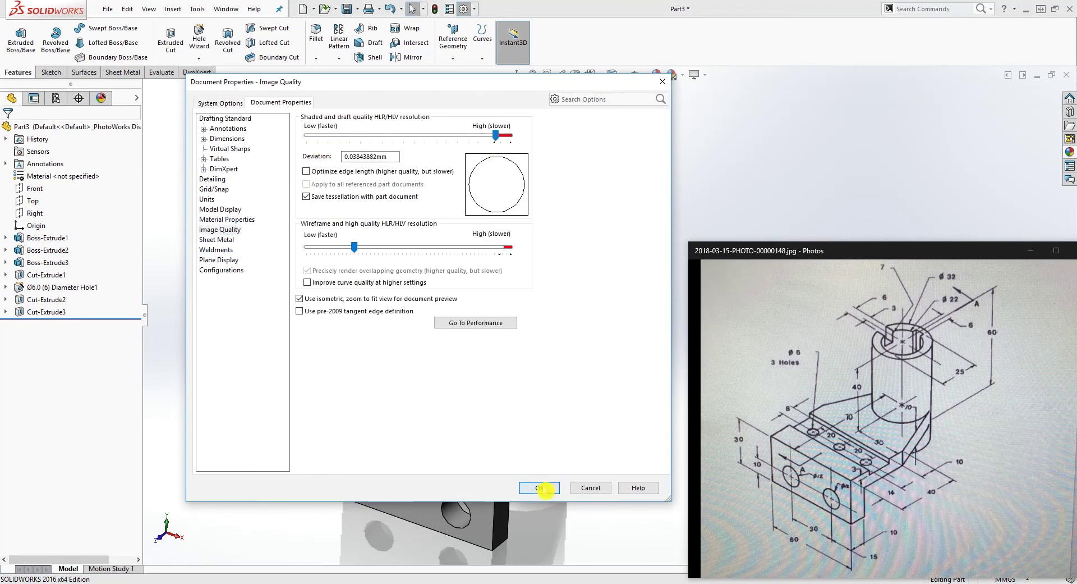
left_click(540, 488)
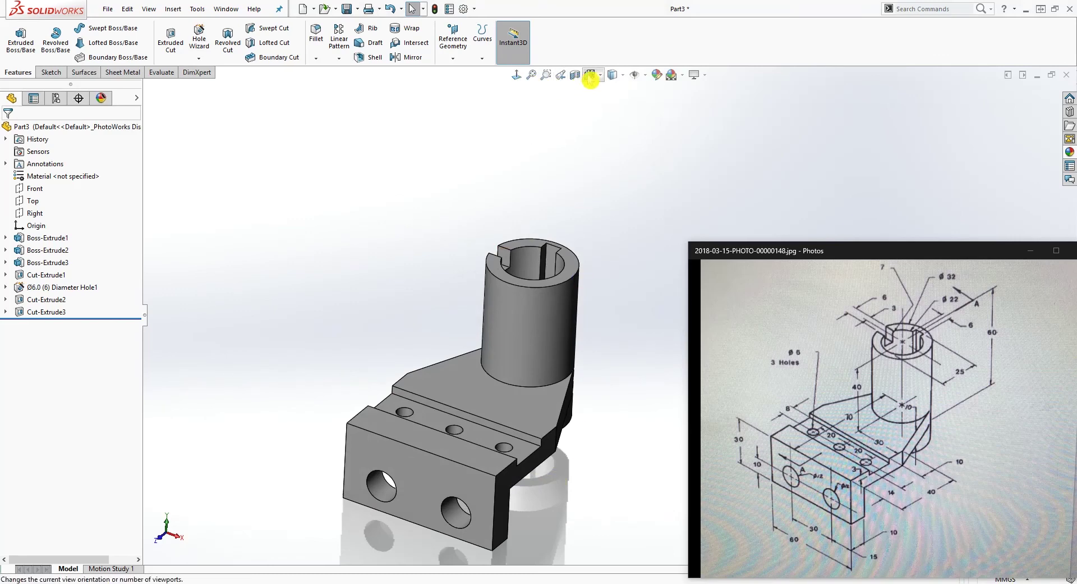
Show the finished bracket in isometric view and examine its slots, holes and groove against the reference drawing.
left_click(590, 74)
left_click(654, 110)
scroll(803, 173, "down", 3)
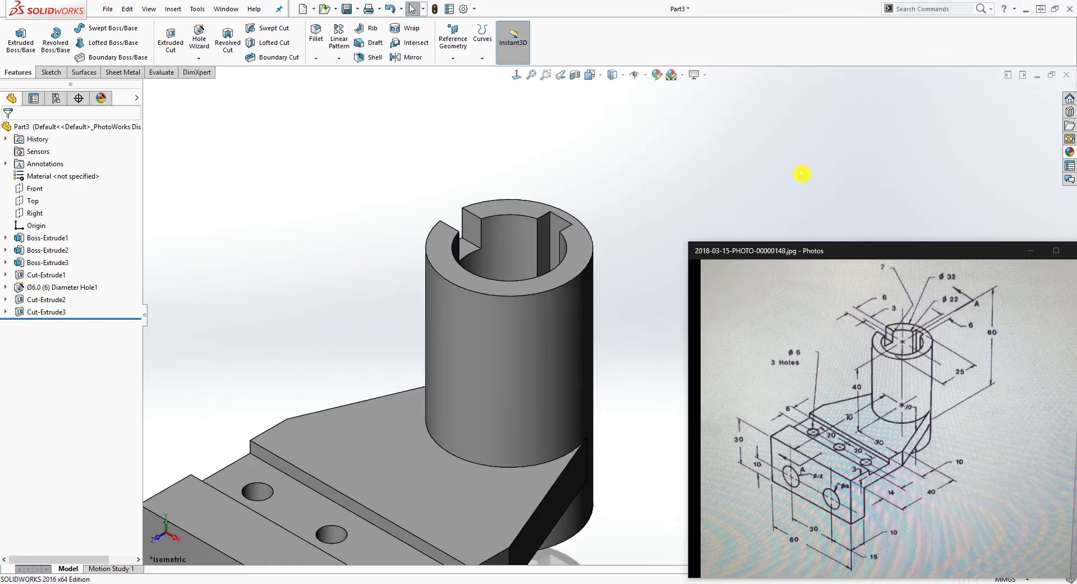
scroll(625, 426, "up", 3)
scroll(539, 474, "down", 3)
scroll(464, 305, "up", 2)
scroll(668, 283, "down", 1)
scroll(670, 281, "up", 1)
scroll(625, 367, "down", 1)
scroll(867, 176, "up", 1)
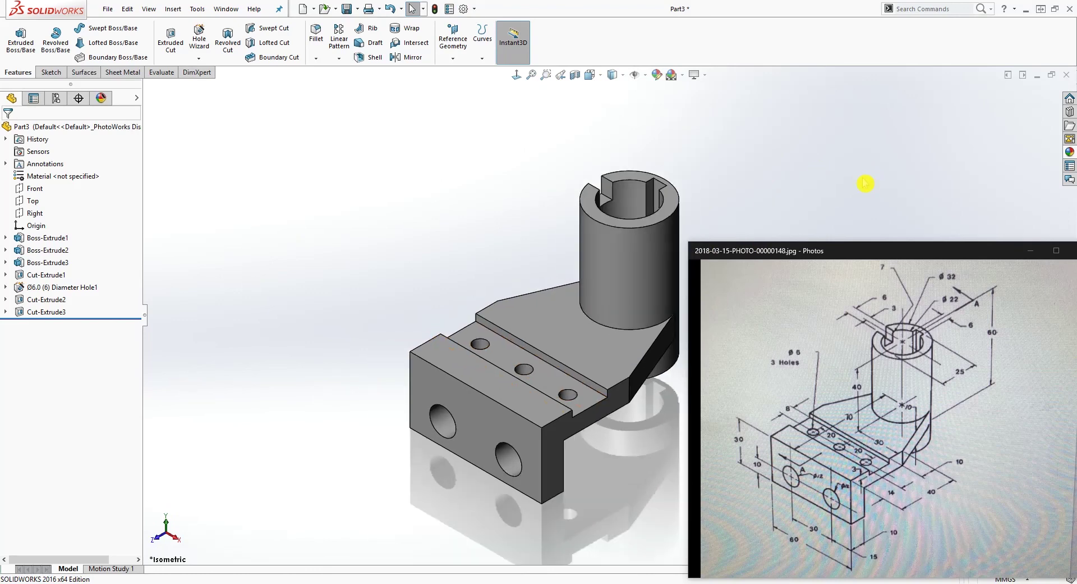
scroll(856, 193, "down", 1)
scroll(597, 523, "up", 1)
scroll(633, 516, "down", 1)
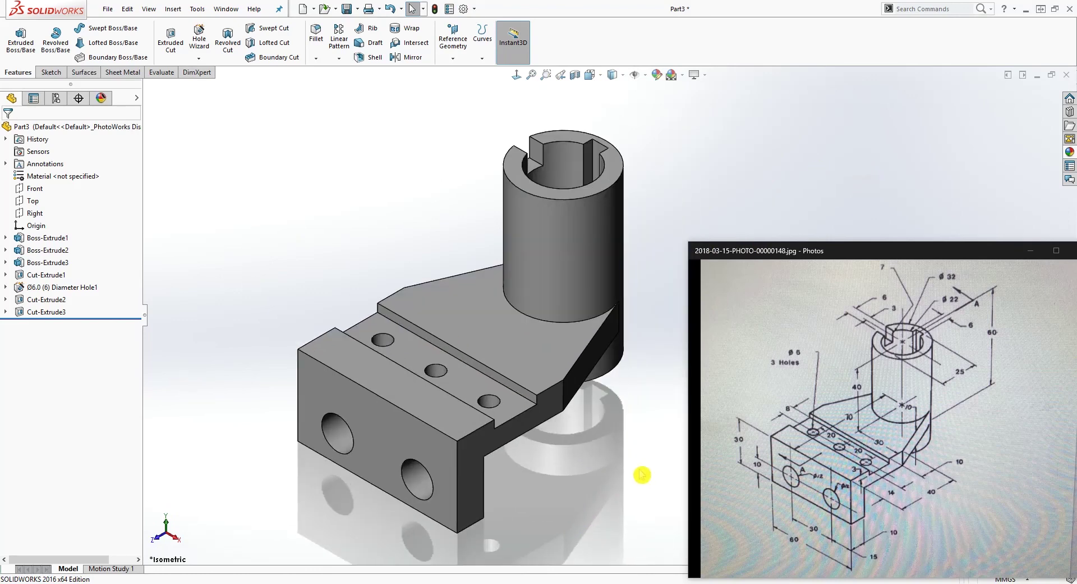